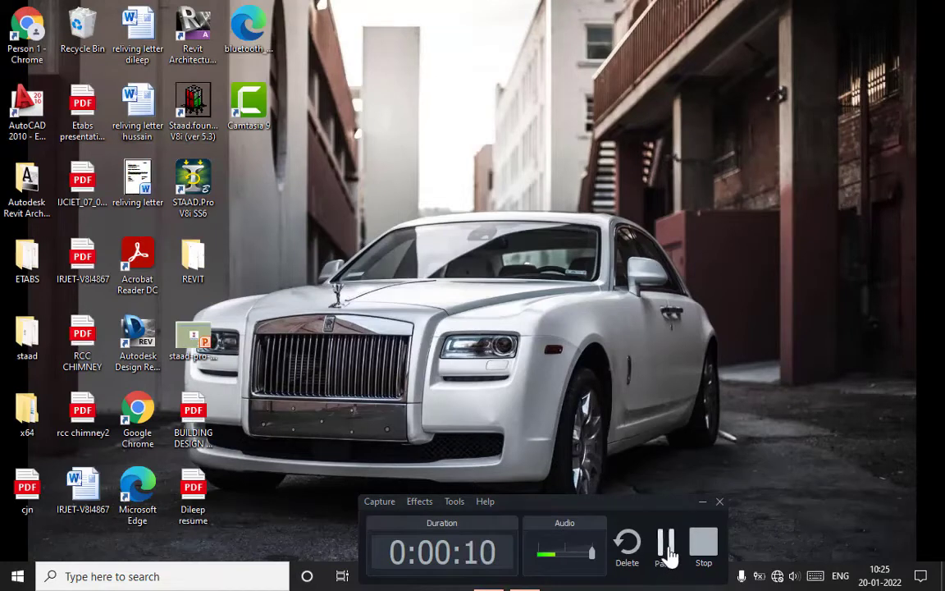
left_click(666, 548)
left_click(529, 577)
right_click(575, 116)
left_click(590, 160)
right_click(431, 119)
left_click(458, 160)
right_click(402, 88)
left_click(430, 131)
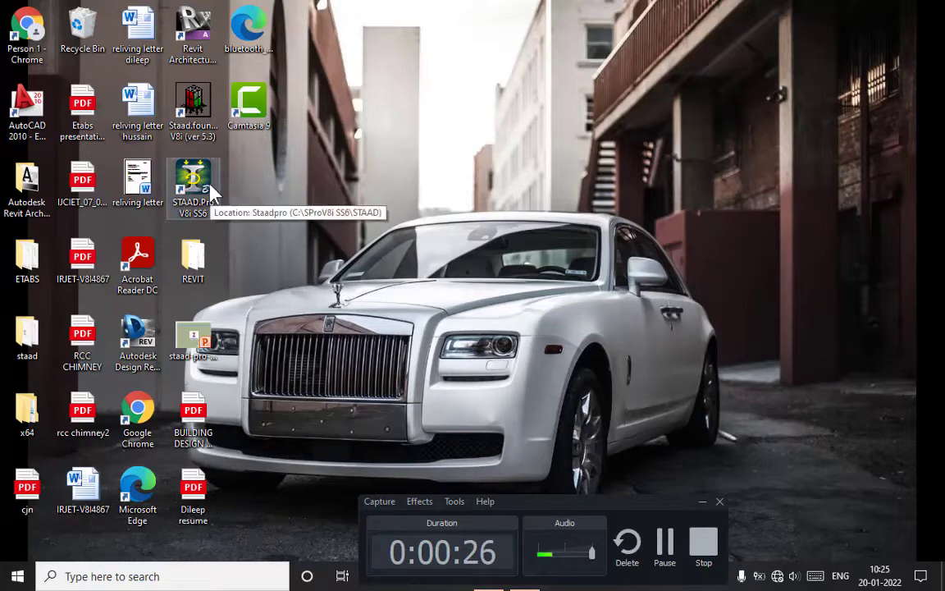
right_click(411, 38)
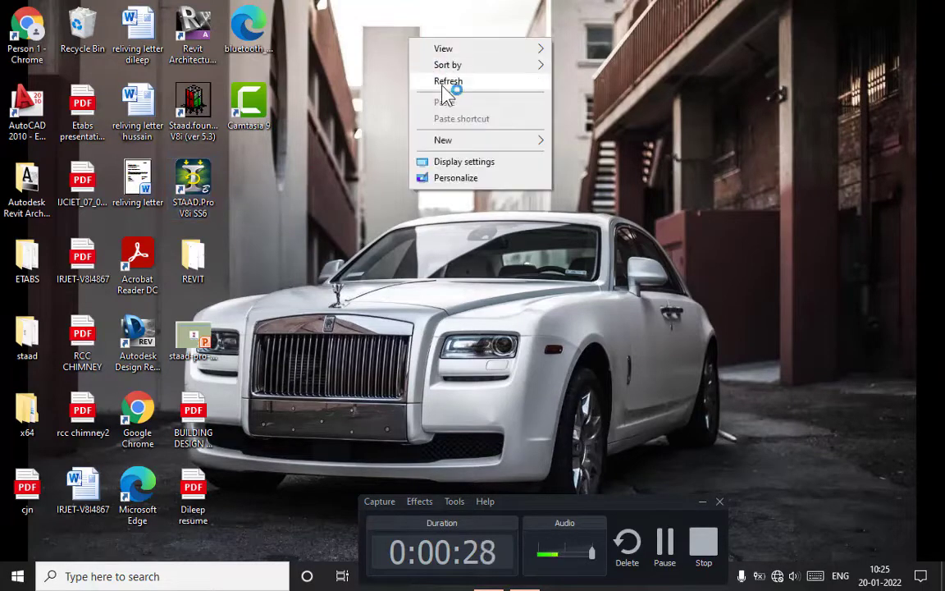
left_click(443, 85)
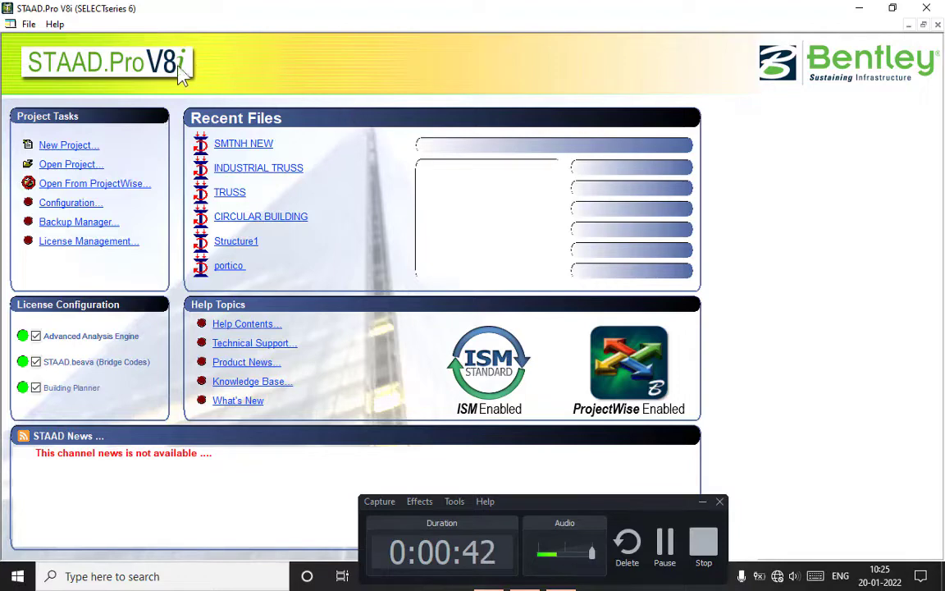
Start a new project and select its default file name for replacement.
left_click(67, 145)
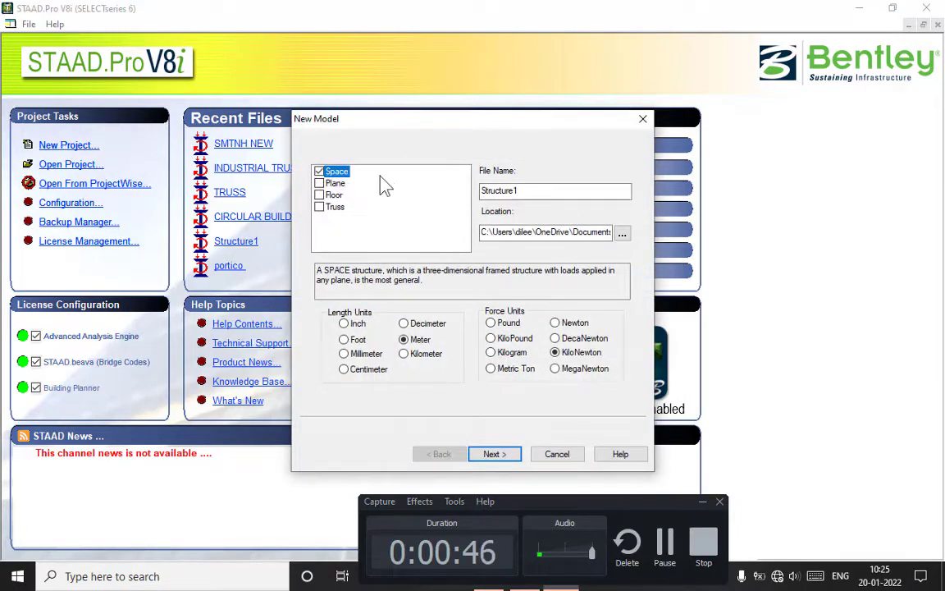
double_click(534, 191)
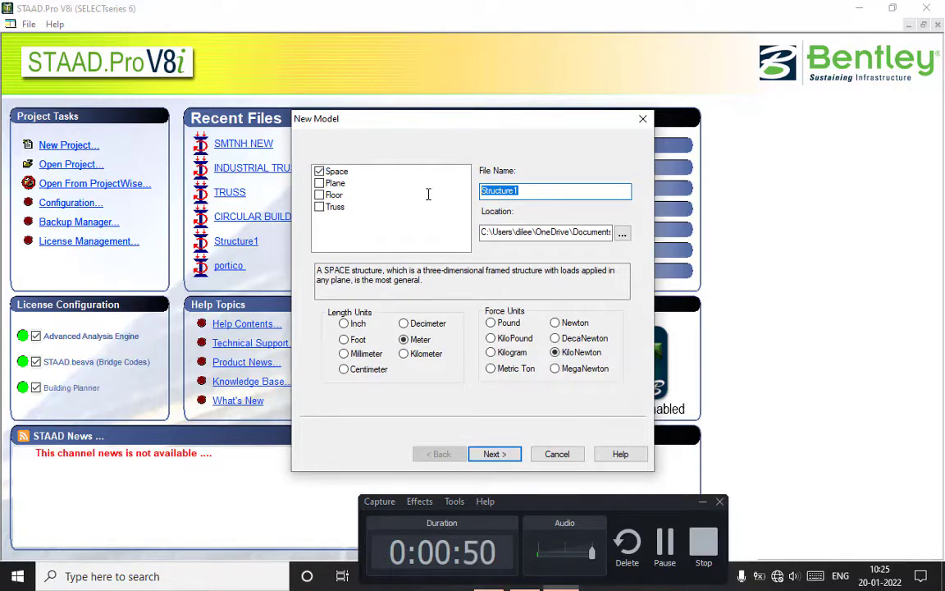
type("pass")
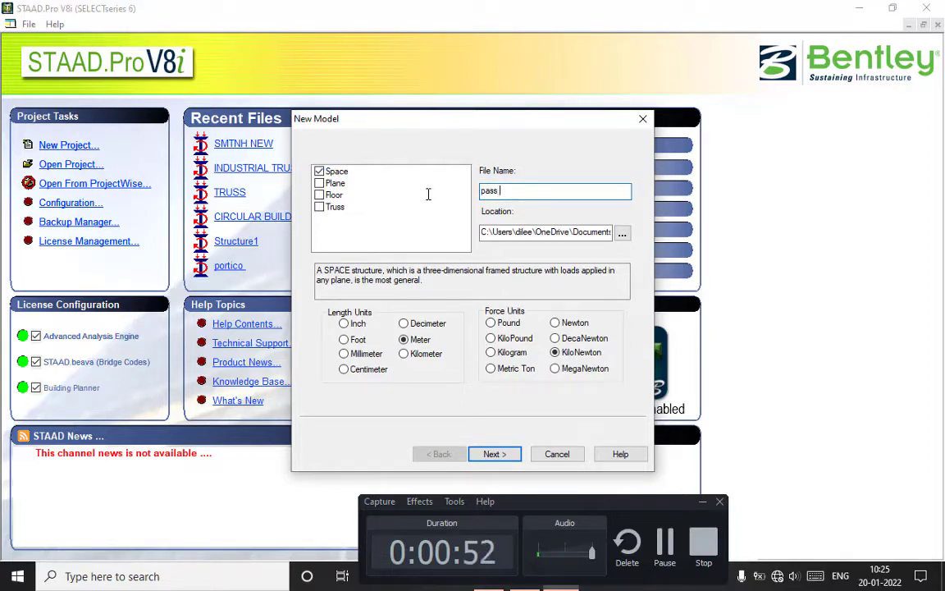
type(" way brid")
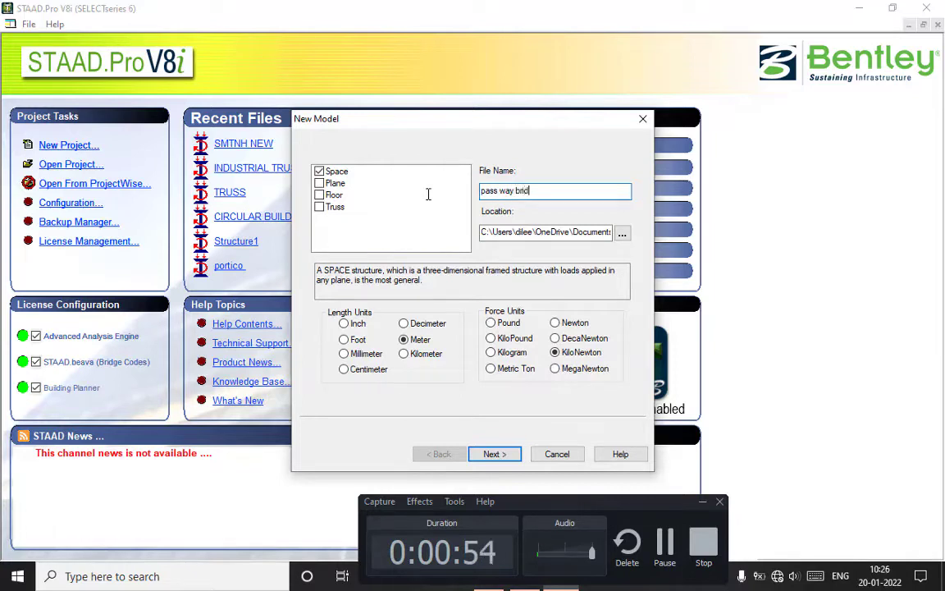
type("ge")
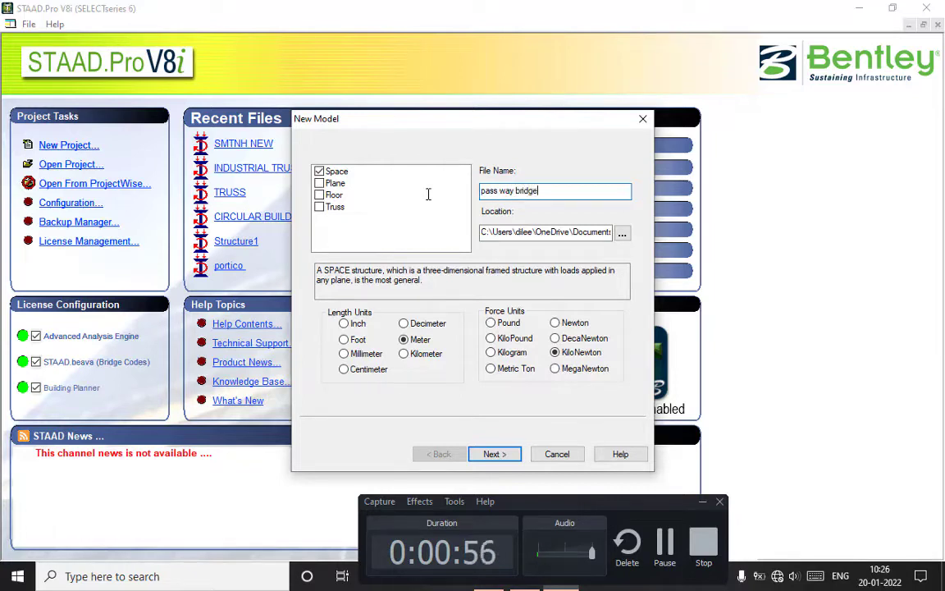
key("BackSpace")
key("BackSpace")
key("BackSpace")
key("BackSpace")
key("BackSpace")
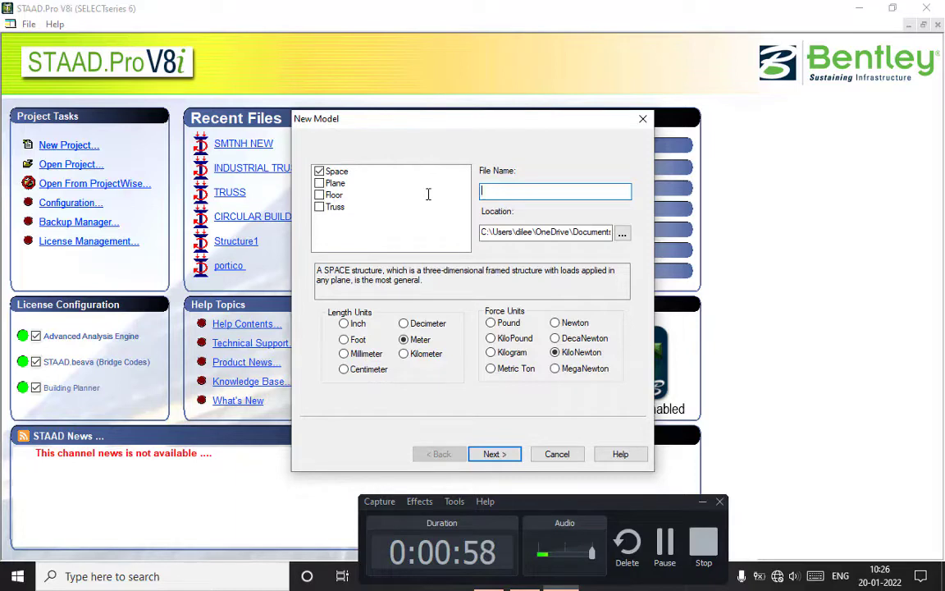
Name the new Space model "foot over bridge", keeping Meter and KiloNewton units, and create it with the Add Beam option.
type("foot over")
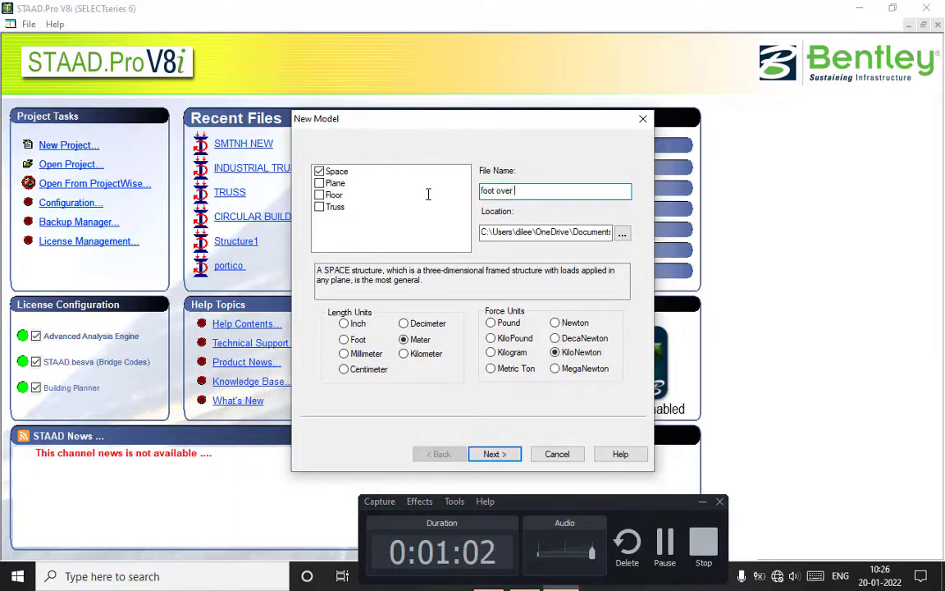
type(" bridge")
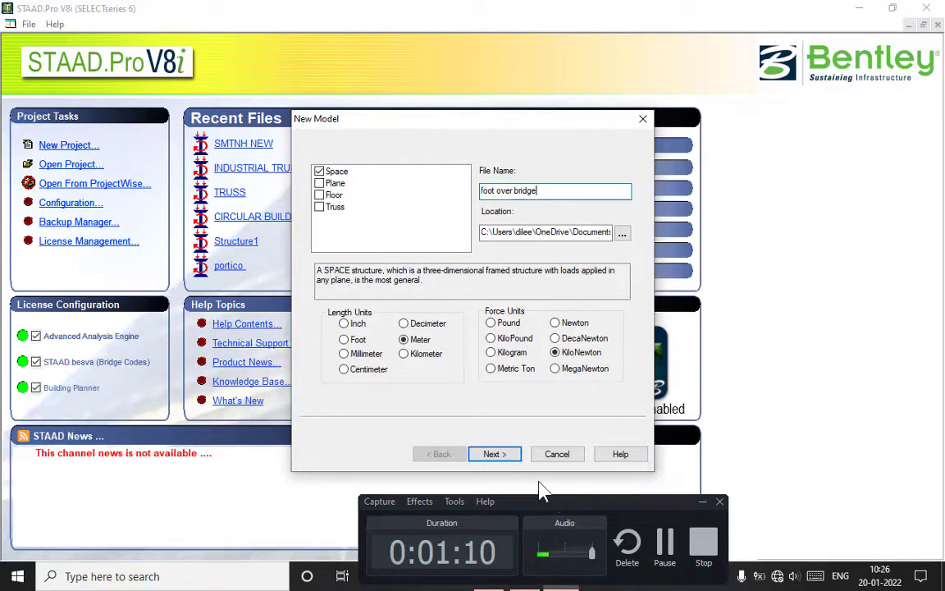
left_click(508, 456)
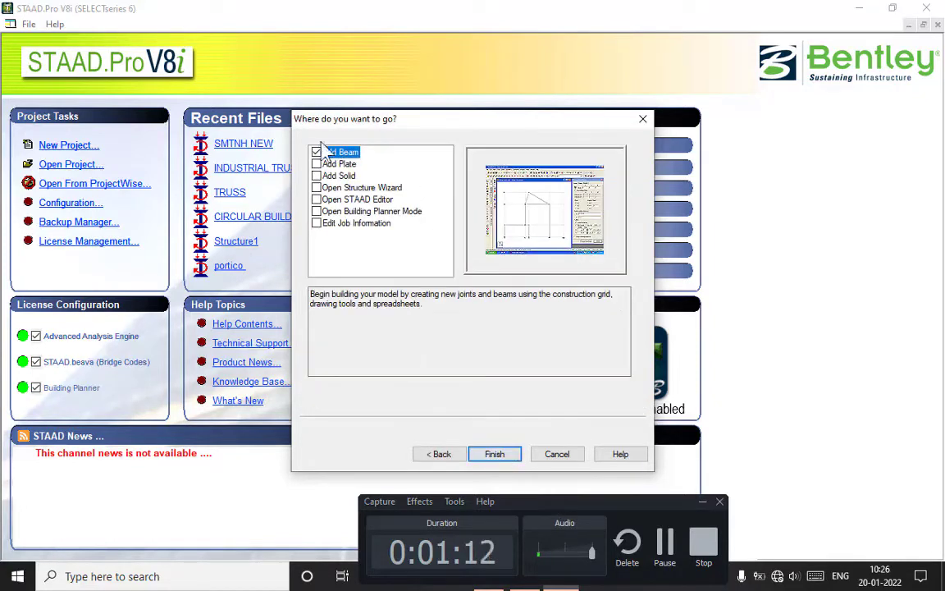
left_click(495, 455)
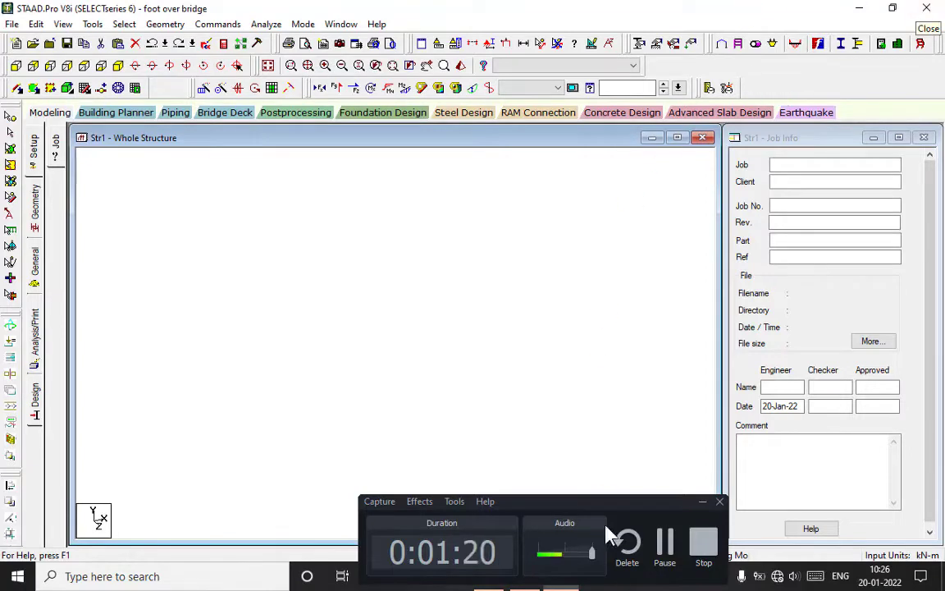
Show the grid in front view and run the Structure Wizard.
left_click_drag(617, 522, 636, 540)
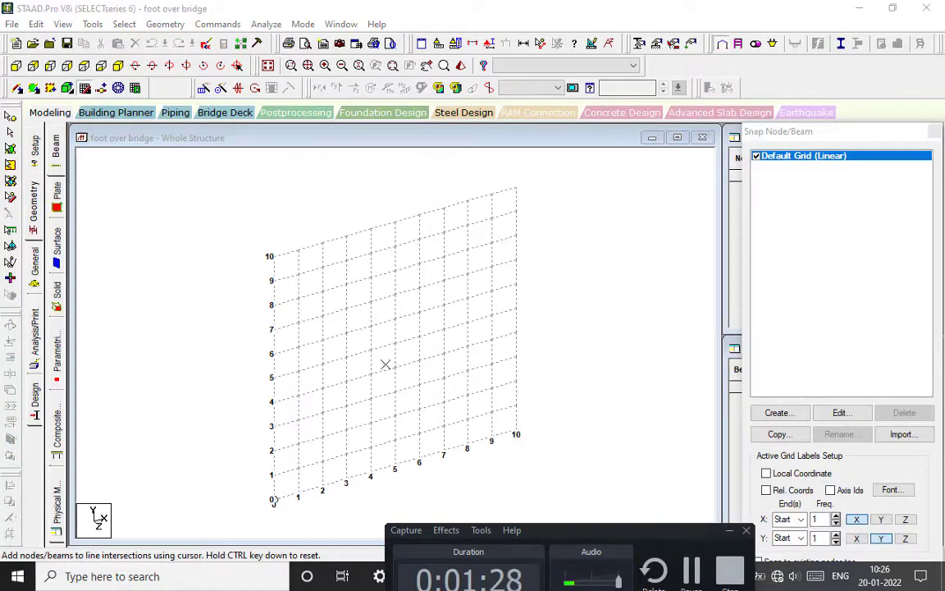
left_click(16, 66)
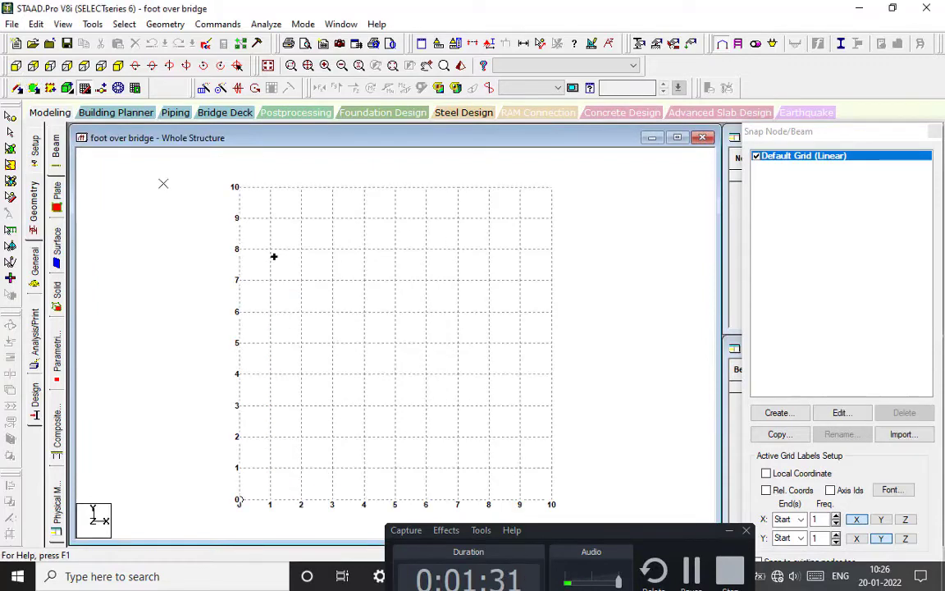
left_click(171, 26)
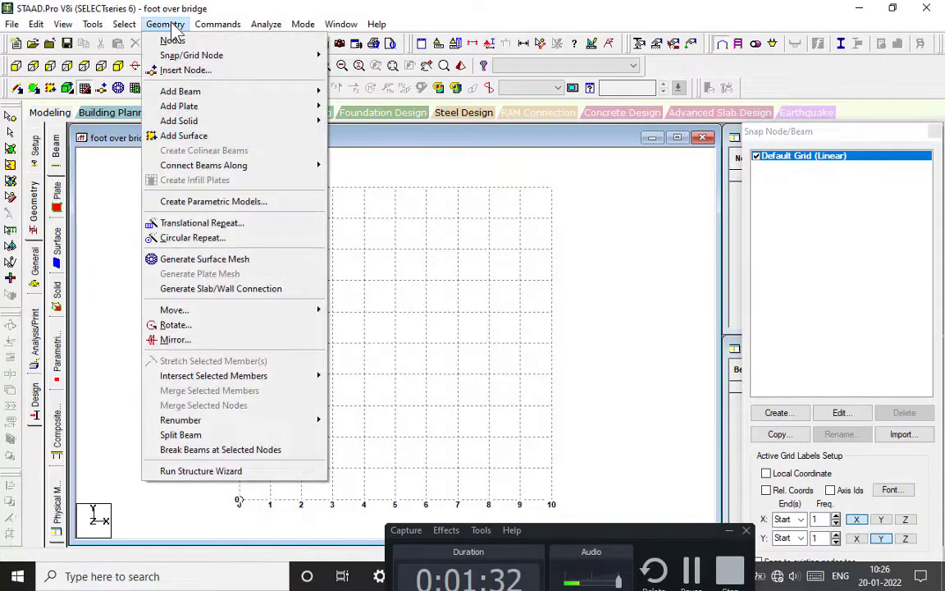
left_click(251, 471)
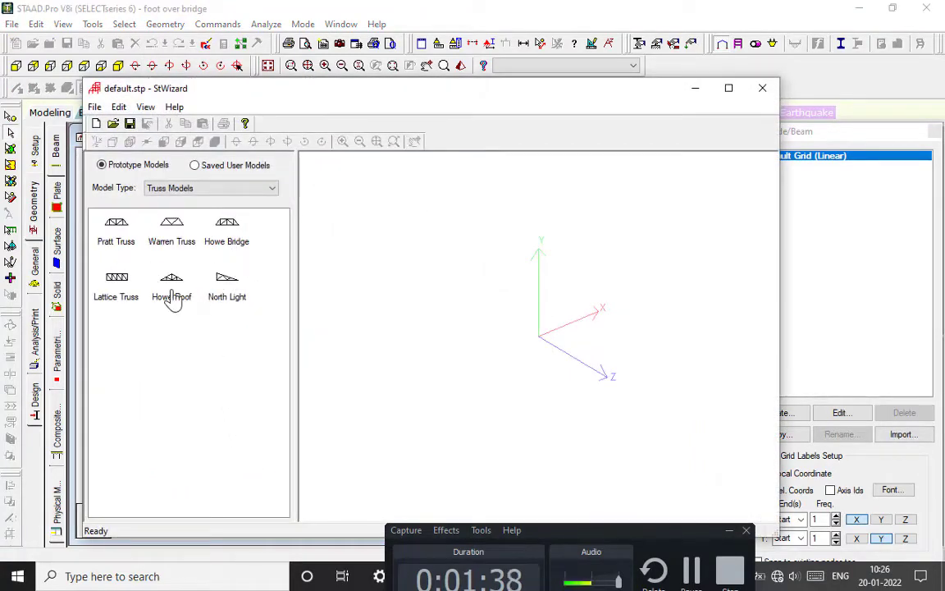
left_click(207, 189)
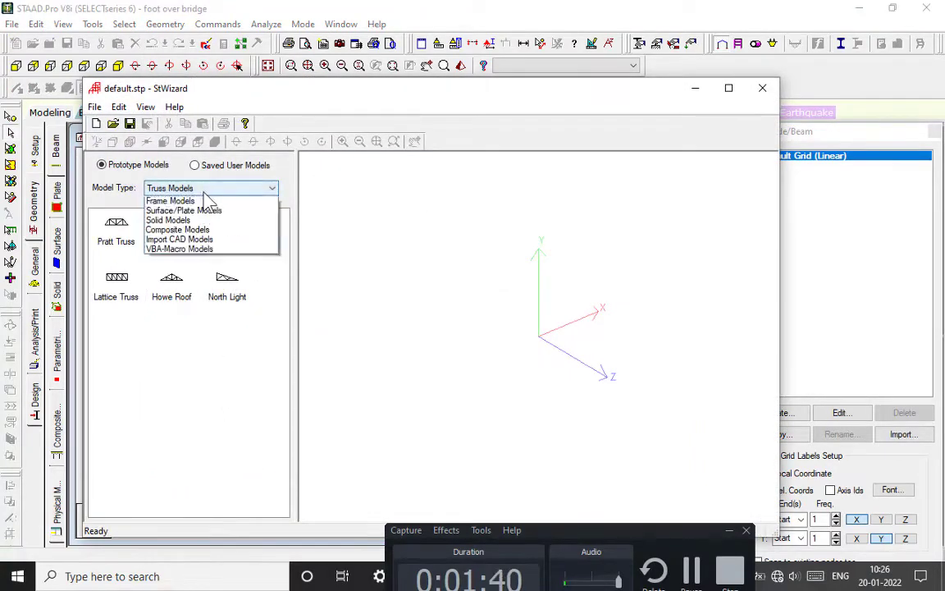
left_click(197, 211)
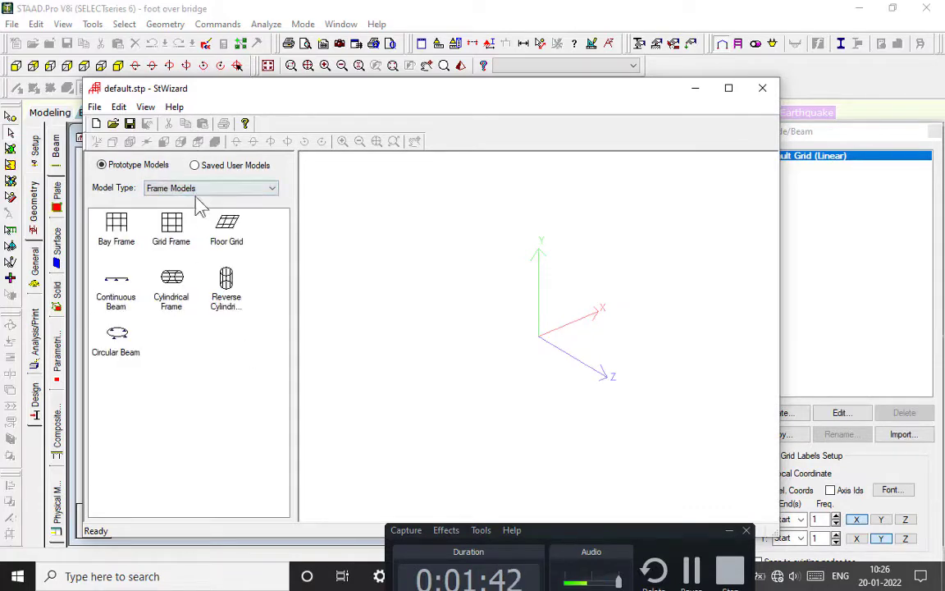
left_click(197, 190)
left_click(195, 202)
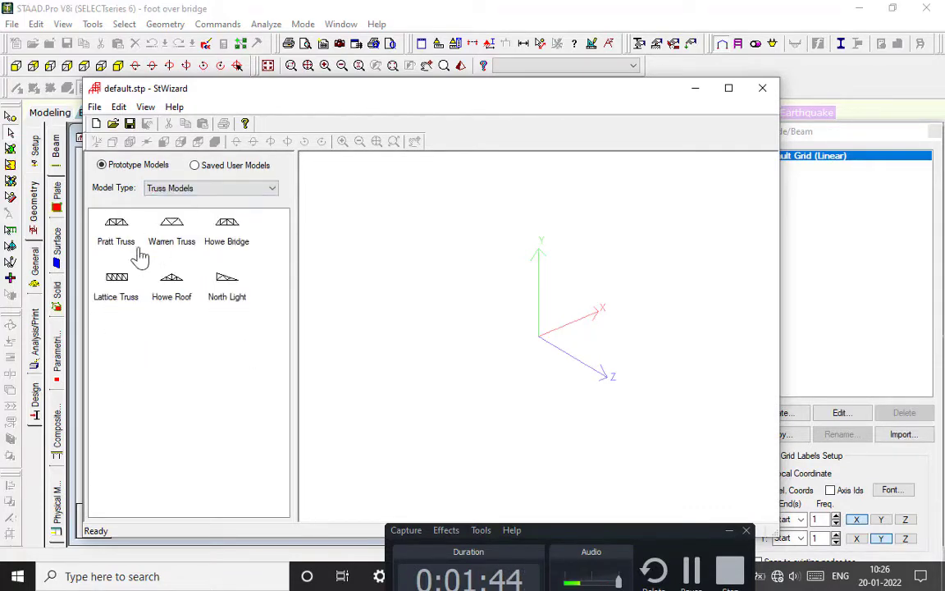
Generate a Lattice Truss prototype 50 m long, 10 m high and 10 m wide, with 6 bays along length and 1 along width.
double_click(117, 283)
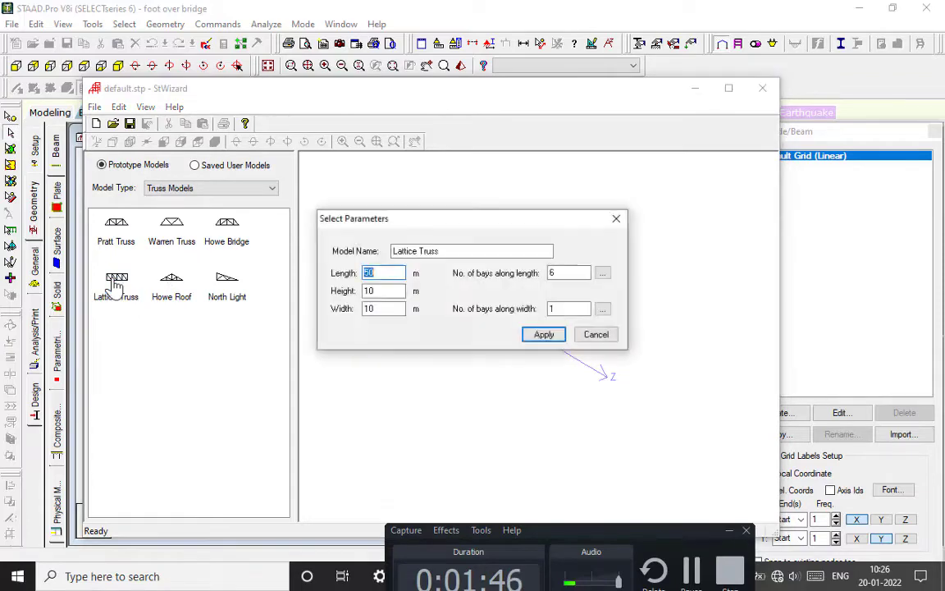
left_click(545, 335)
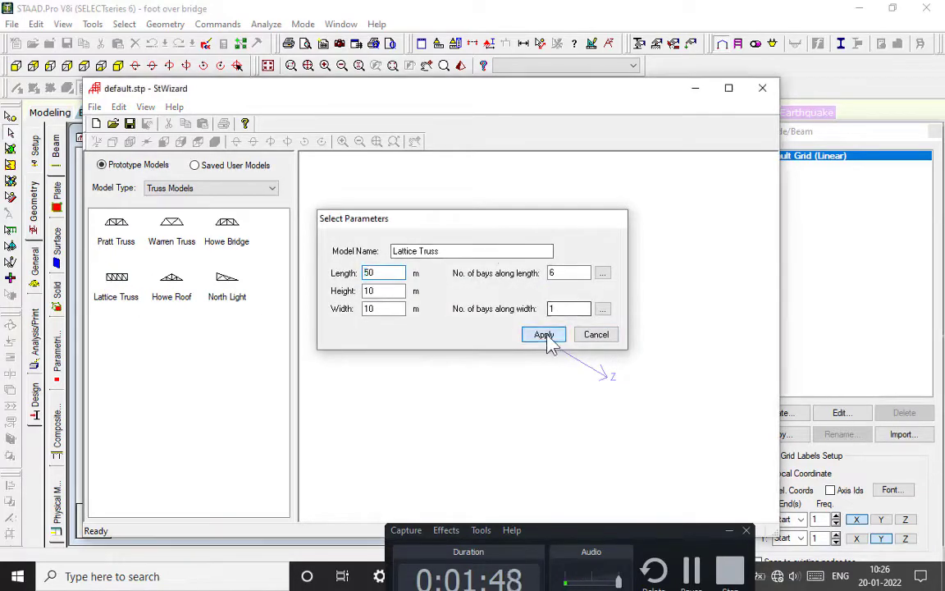
left_click_drag(534, 339, 422, 348)
Set the lattice truss prototype's height to 7 m and apply the change.
double_click(246, 281)
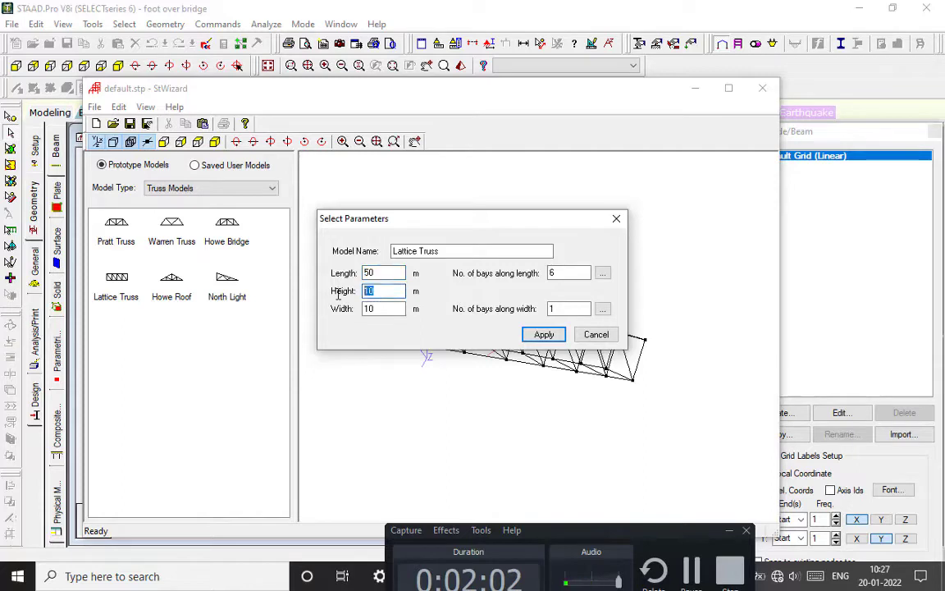
type("7")
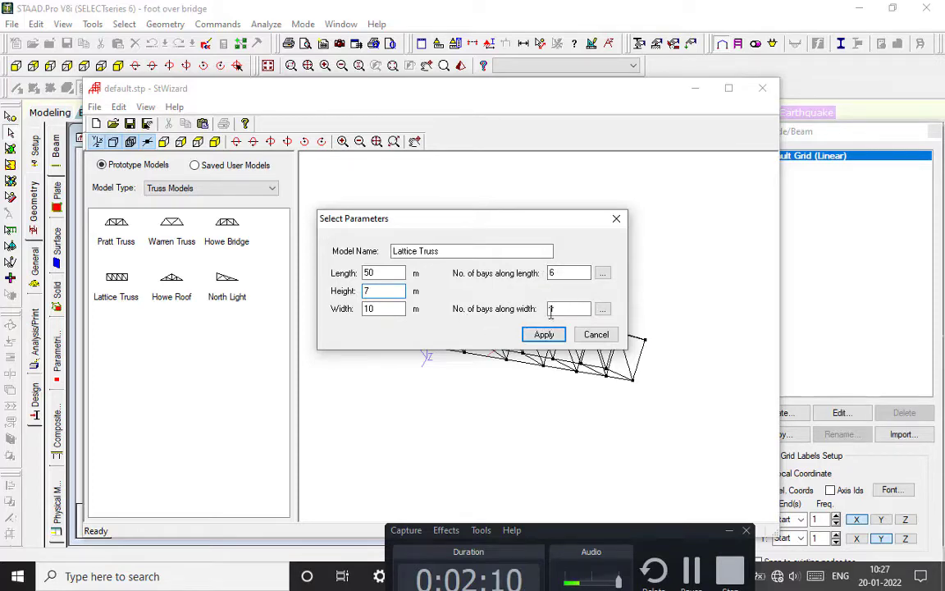
left_click(544, 334)
left_click_drag(510, 354, 450, 367)
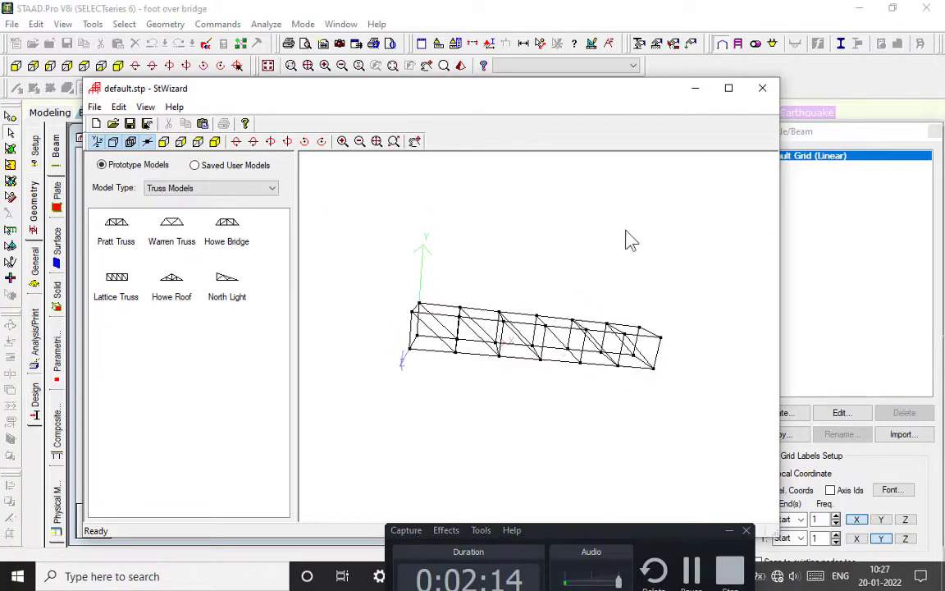
Leave the wizard and merge the truss prototype into the model at X 0, Y 0, Z 0.
left_click(763, 92)
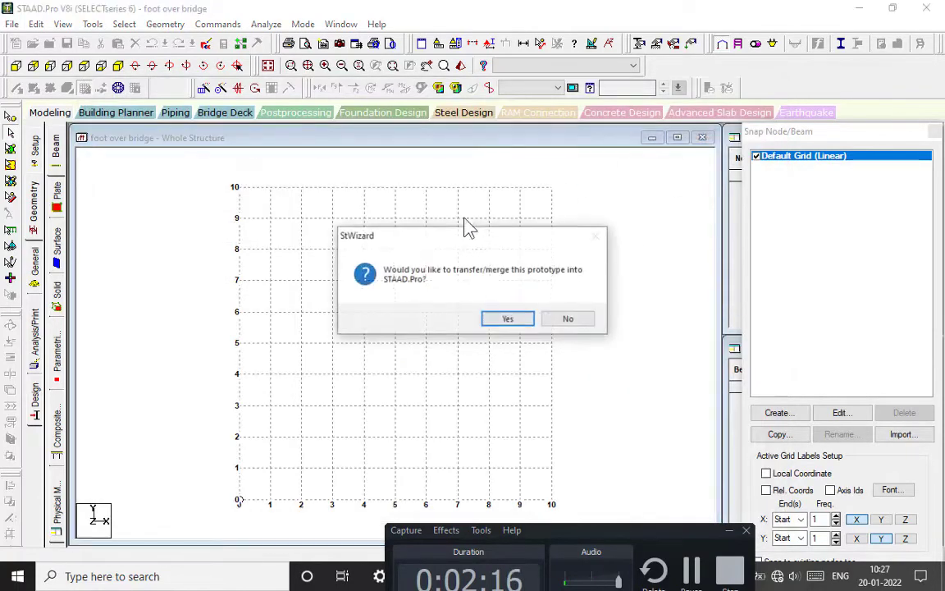
left_click(510, 320)
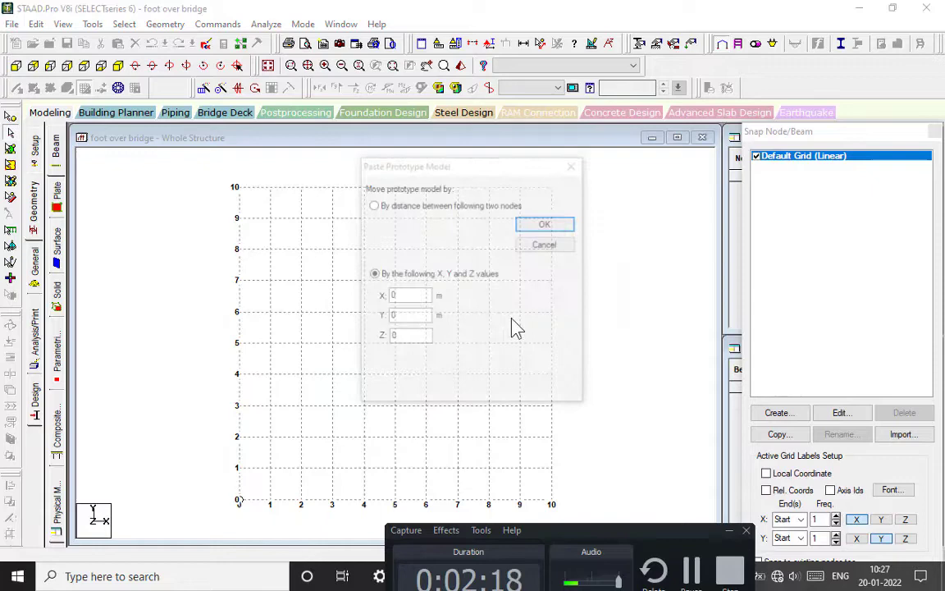
left_click(543, 224)
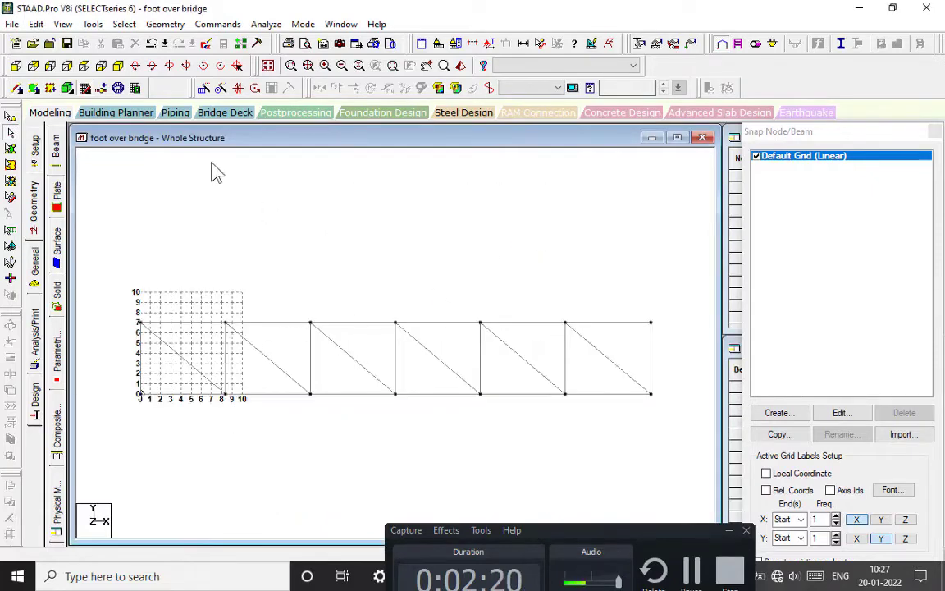
Turn off the snap grid and show the whole truss in an isometric view, rotated slightly to see its long side.
left_click(86, 89)
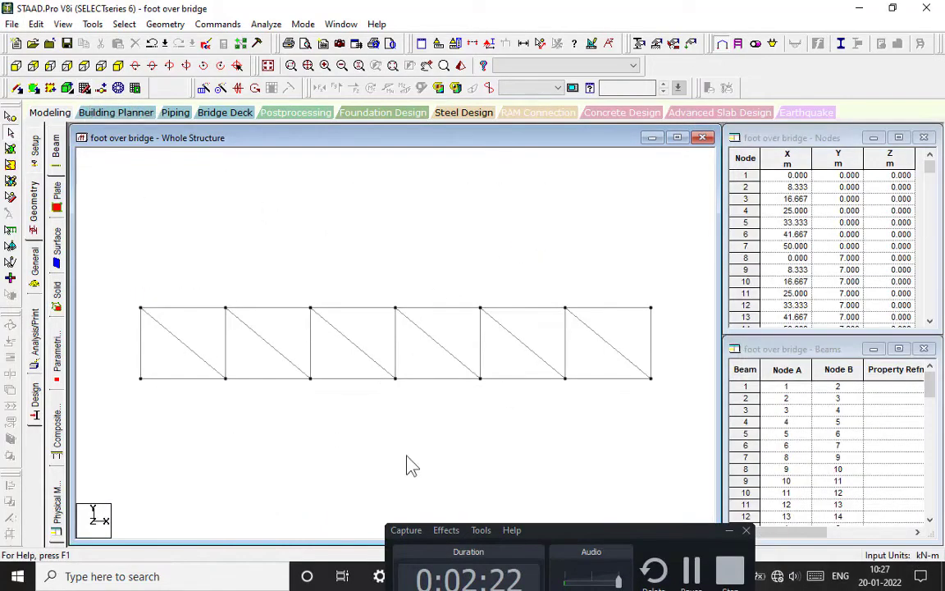
left_click(118, 66)
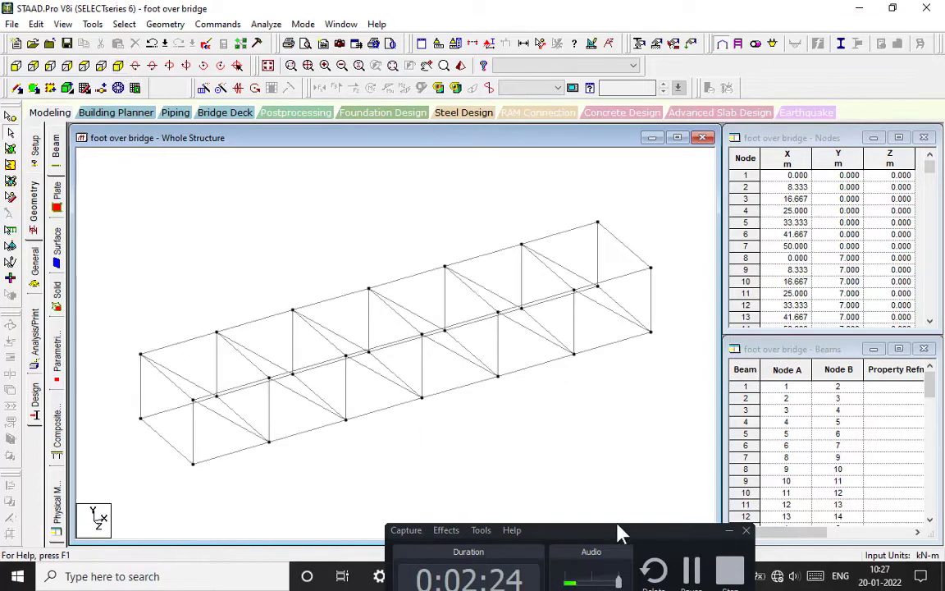
key("Up")
key("Up")
key("Up")
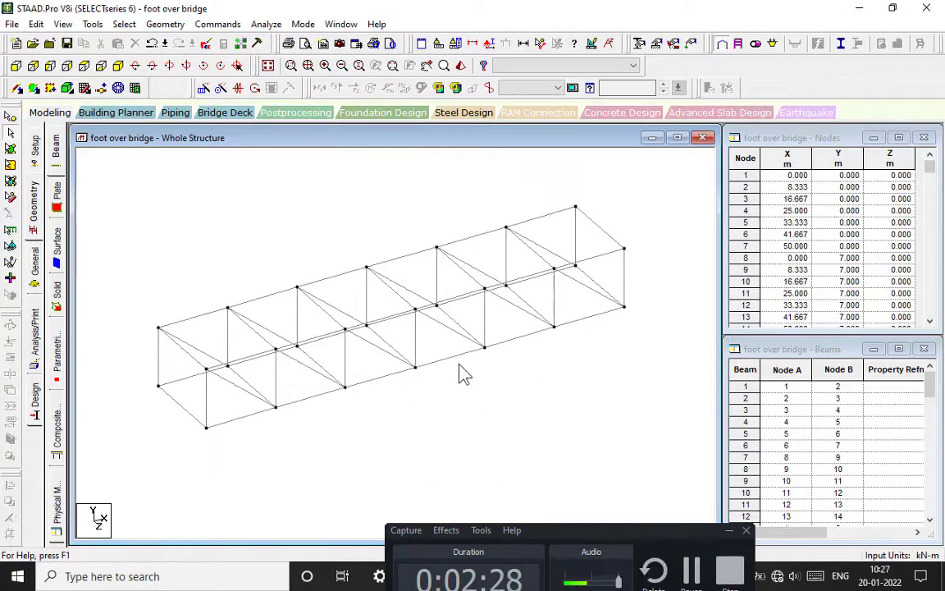
key("Left")
key("Left")
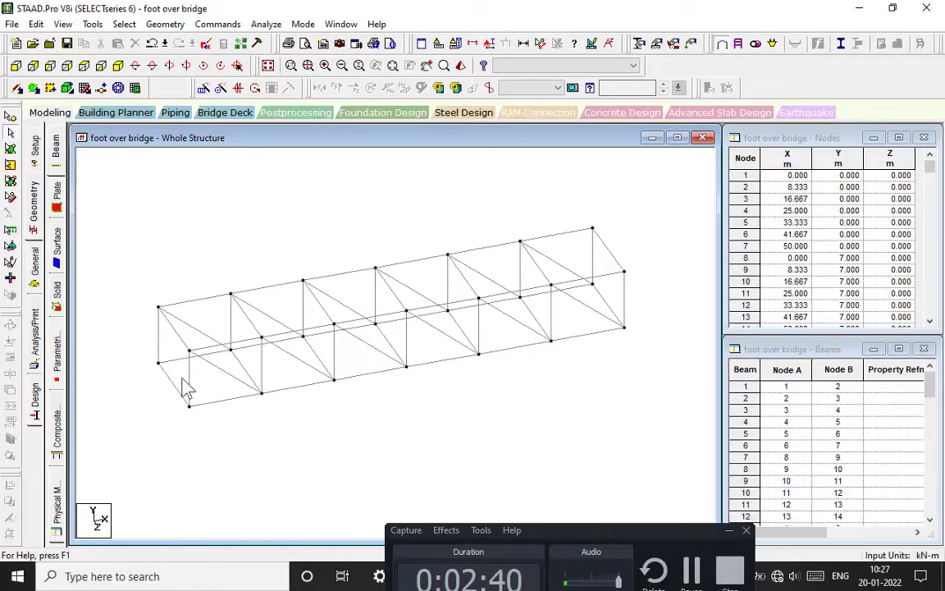
middle_click_drag(207, 387, 274, 370)
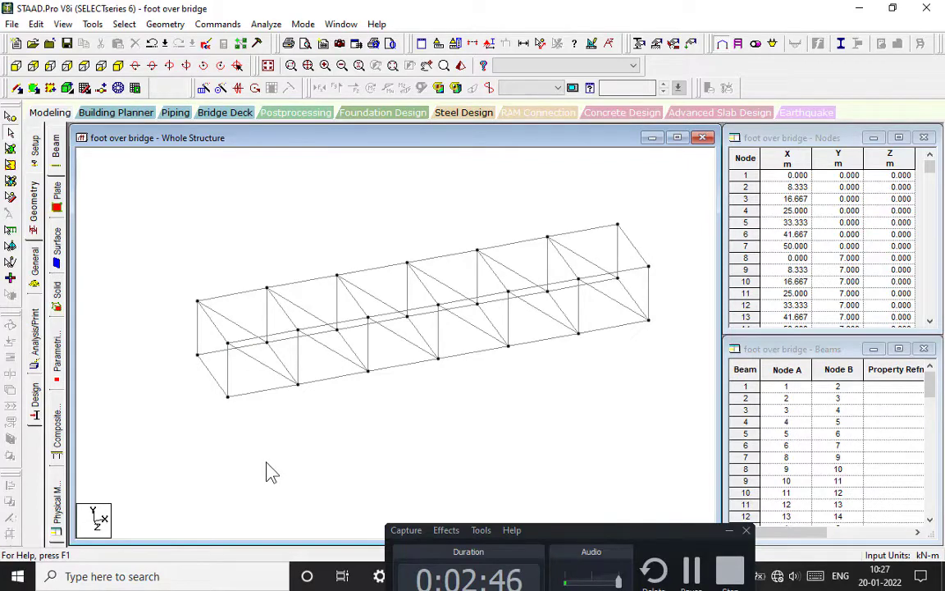
middle_click_drag(298, 380, 270, 358)
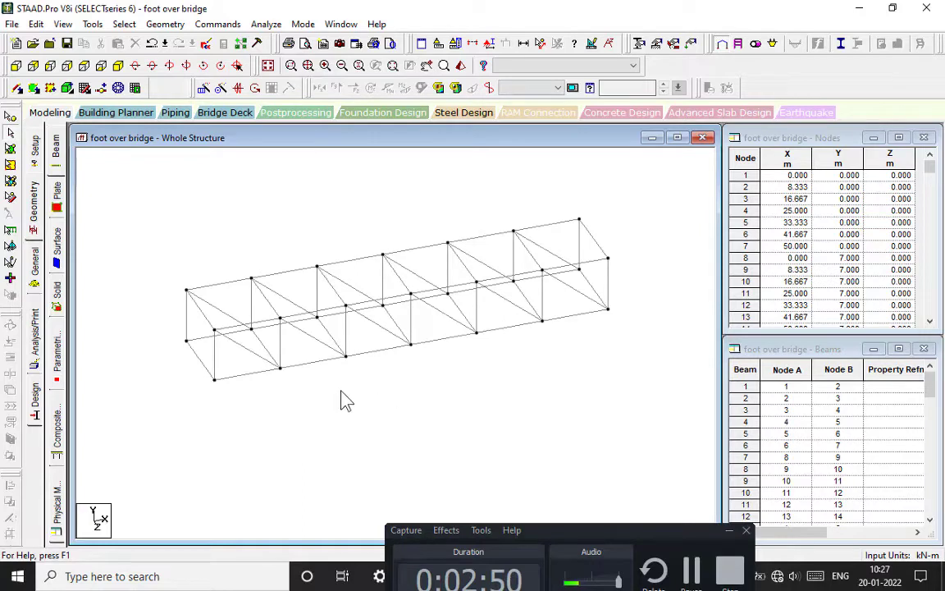
left_click(205, 371)
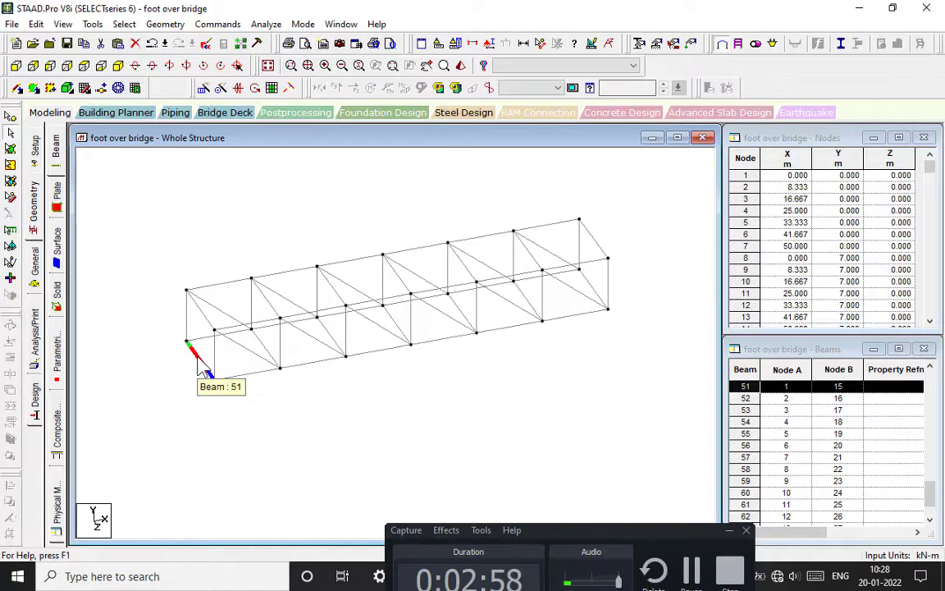
key("ctrl+v")
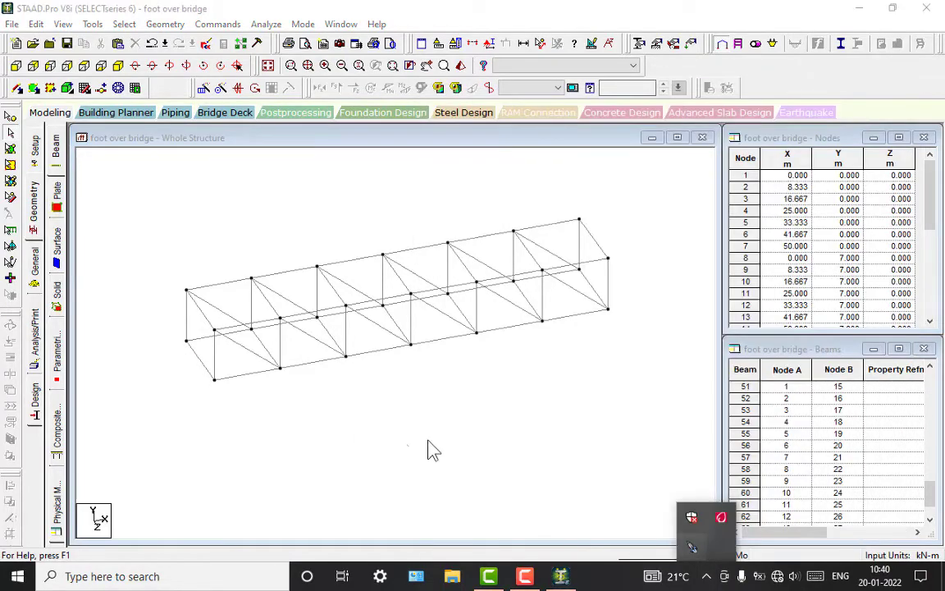
Copy the bottom cross beam at the truss's X = 0 end and paste it with an offset in the negative X direction.
left_click(210, 366)
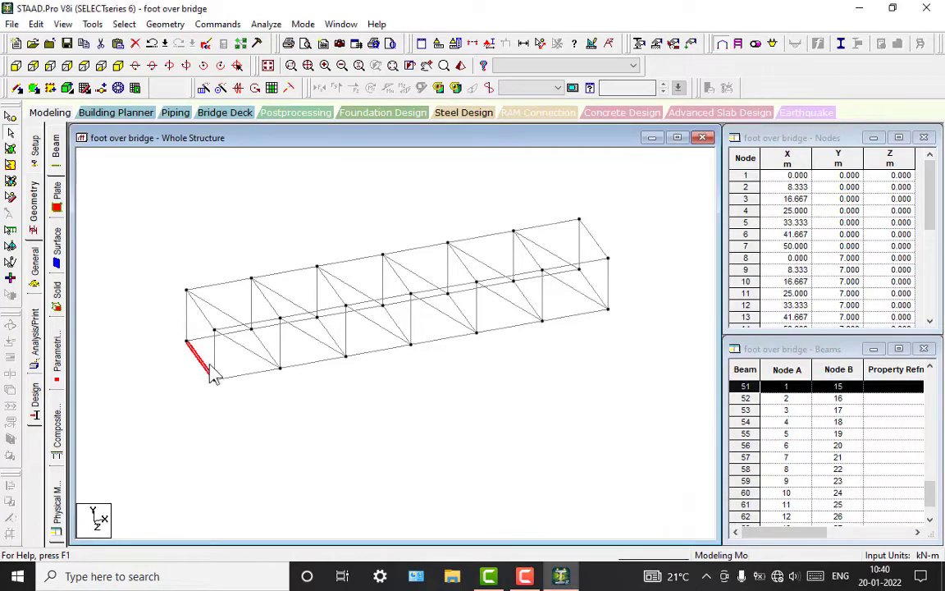
right_click(196, 365)
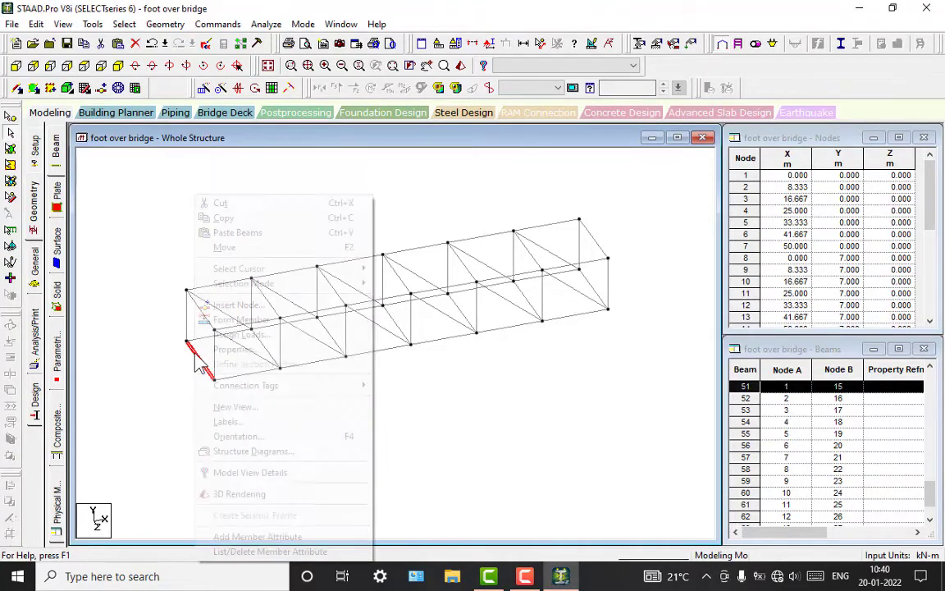
left_click(234, 219)
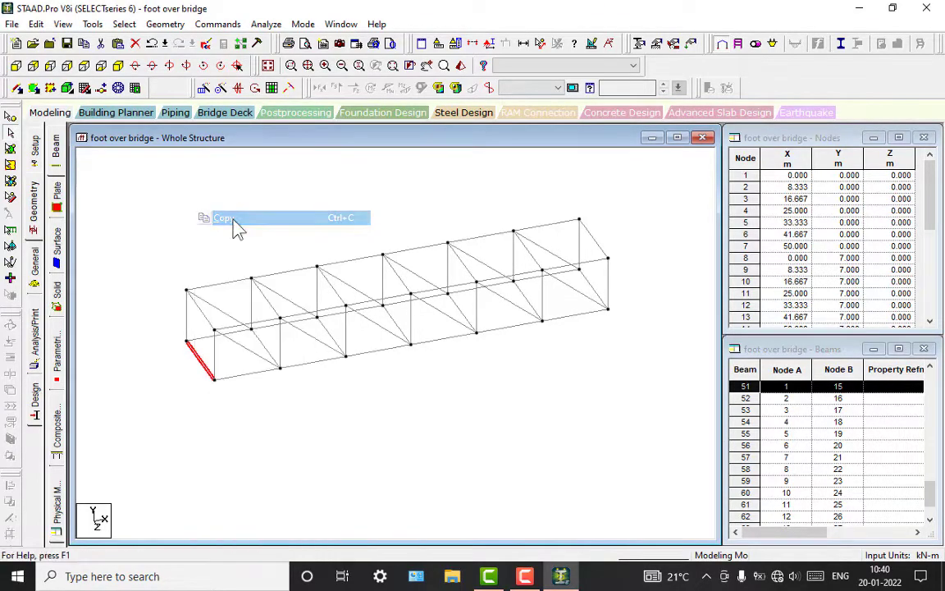
right_click(196, 365)
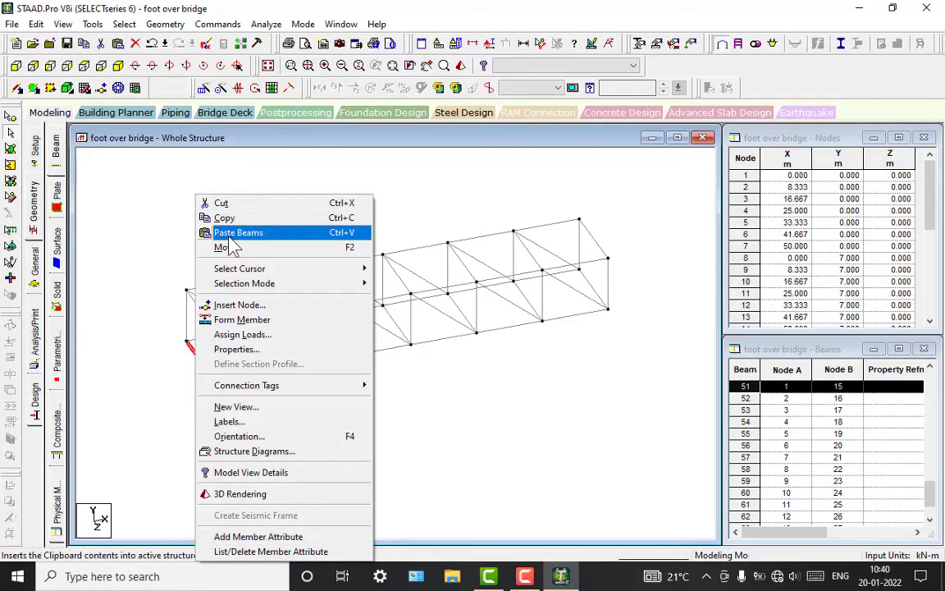
left_click(234, 234)
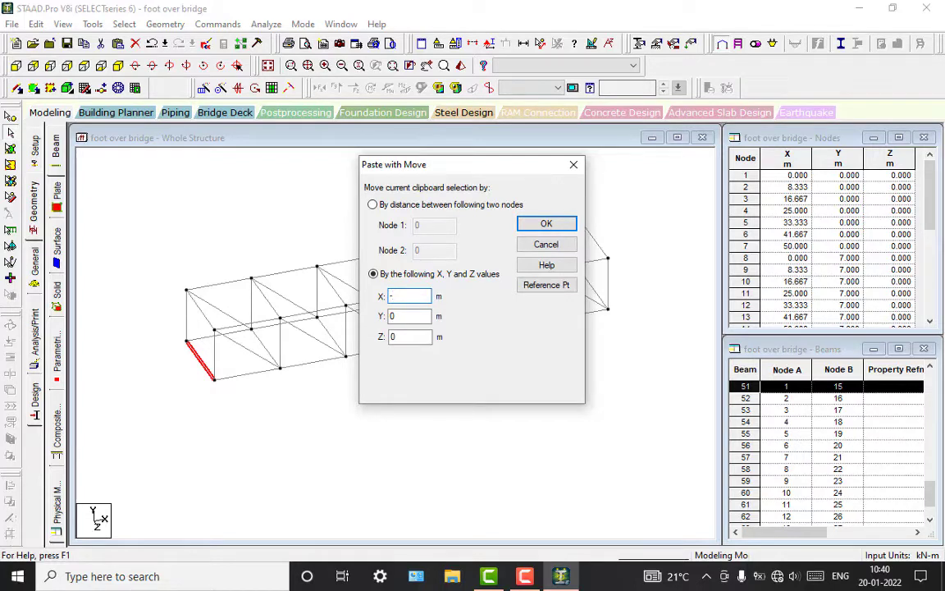
left_click(546, 225)
left_click(202, 371)
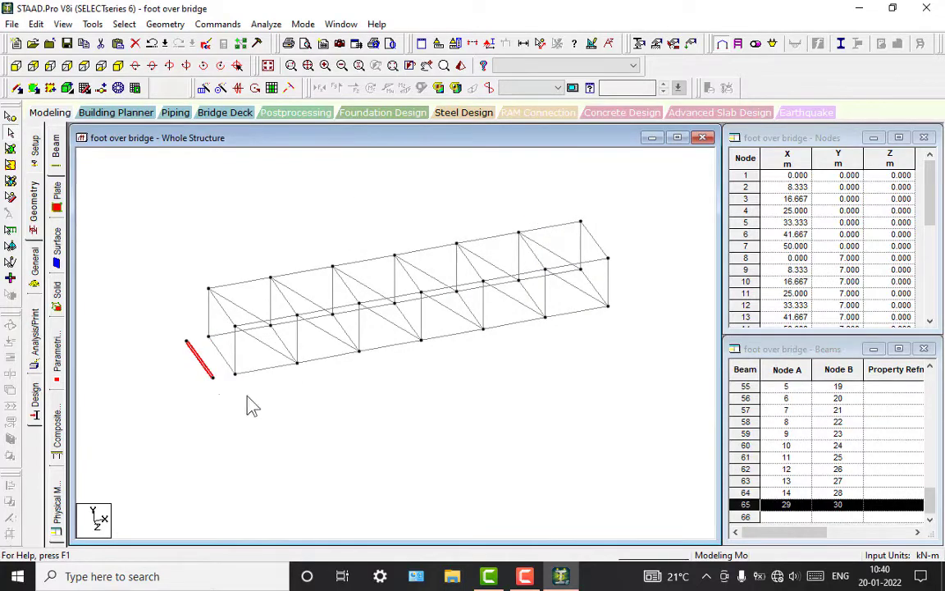
Delete the pasted cross beam beyond the X = 0 end together with its leftover unattached nodes.
left_click(238, 385)
scroll(209, 381, "up", 4)
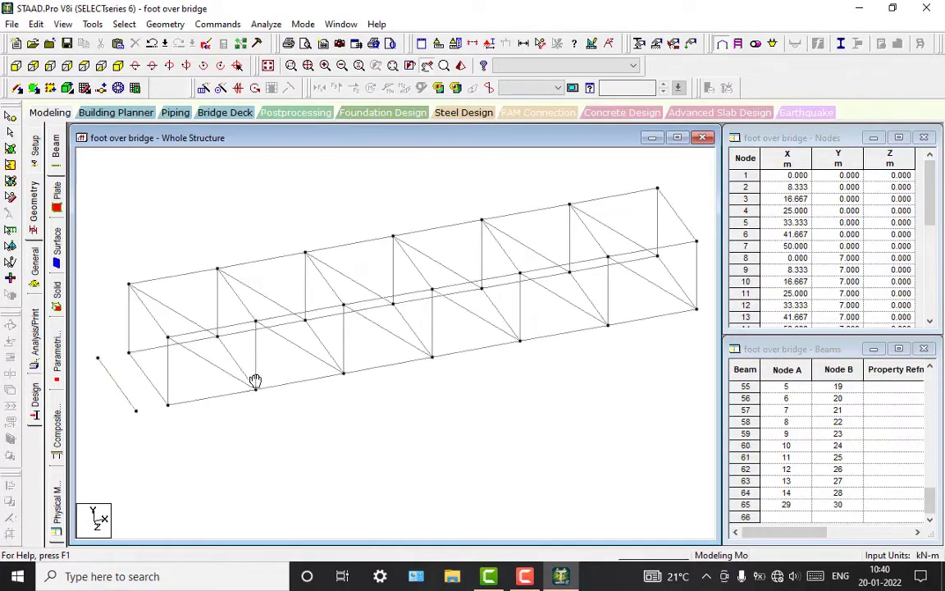
scroll(145, 389, "up", 5)
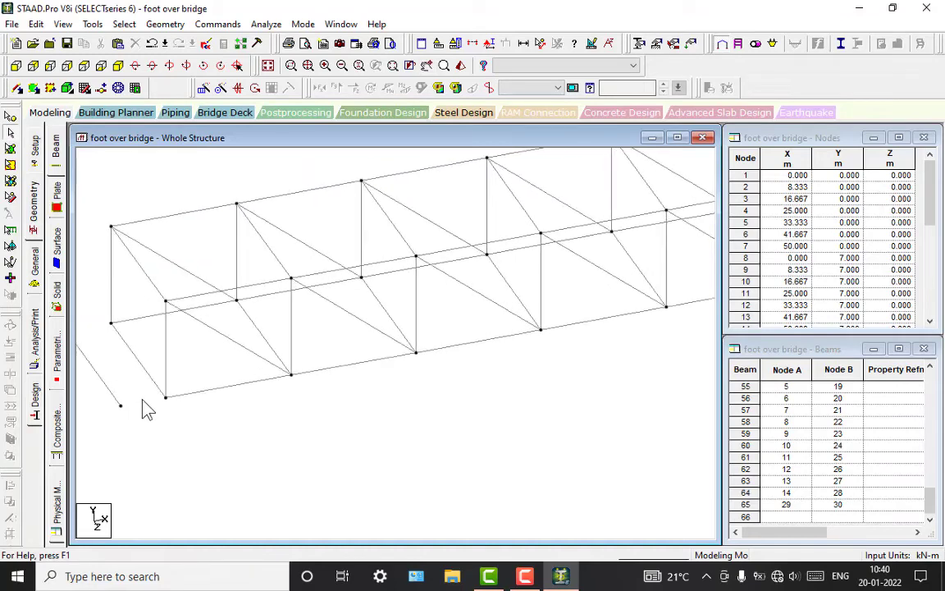
middle_click_drag(144, 401, 373, 352)
scroll(261, 372, "up", 1)
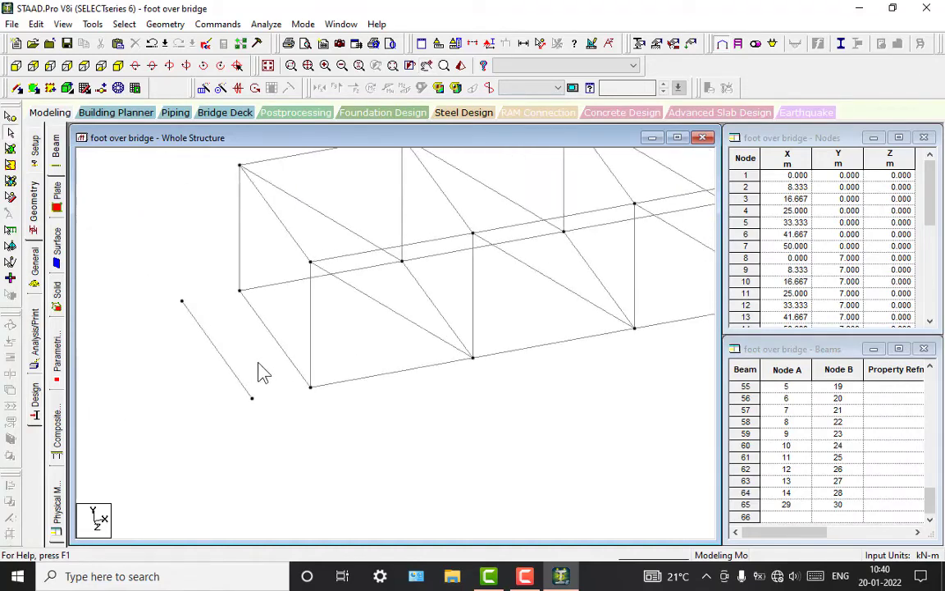
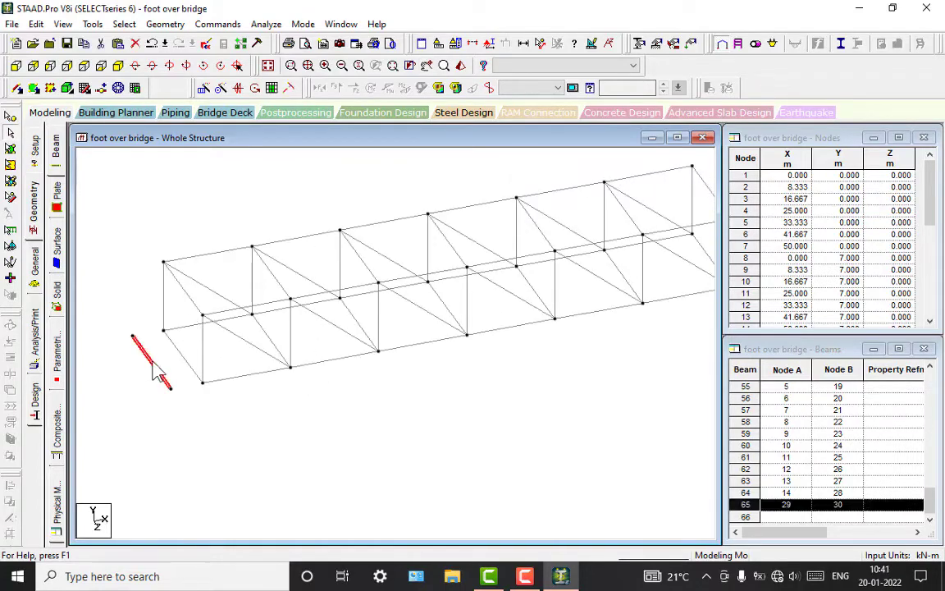
key("Delete")
key("Return")
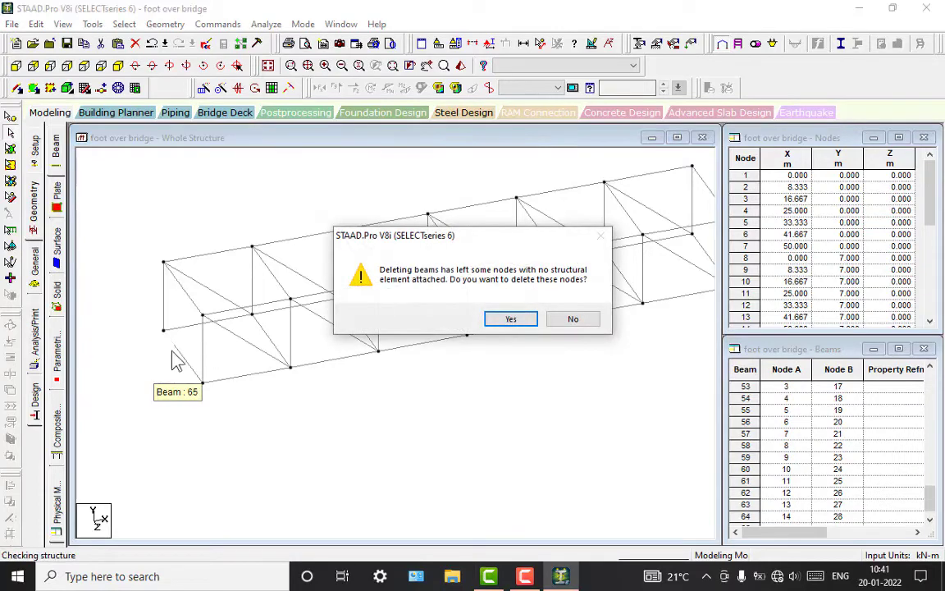
key("Return")
Copy the bottom cross beam at the truss's X = 0 end and paste it at an X offset of -5 m.
left_click(155, 365)
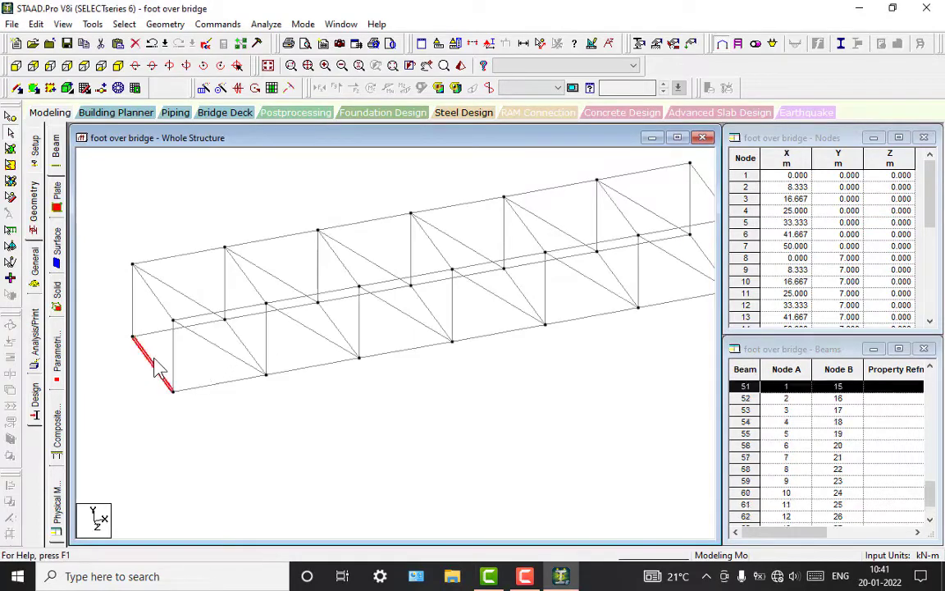
key("ctrl+c")
key("ctrl+v")
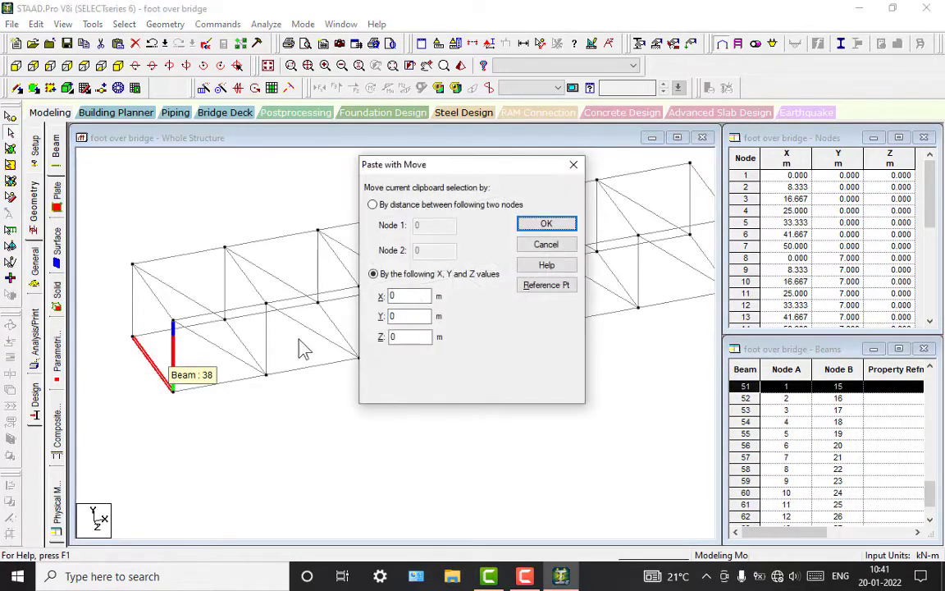
key("Tab")
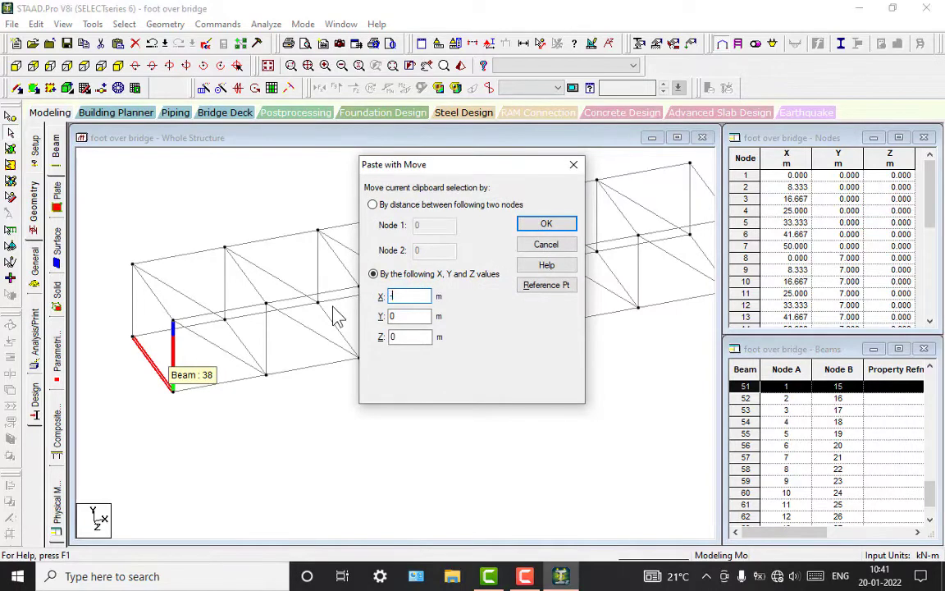
left_click(545, 225)
Copy the bottom cross beam at the truss's X = 50 m end and paste it at an X offset of 5 m.
middle_click_drag(443, 396, 367, 351)
left_click(426, 263)
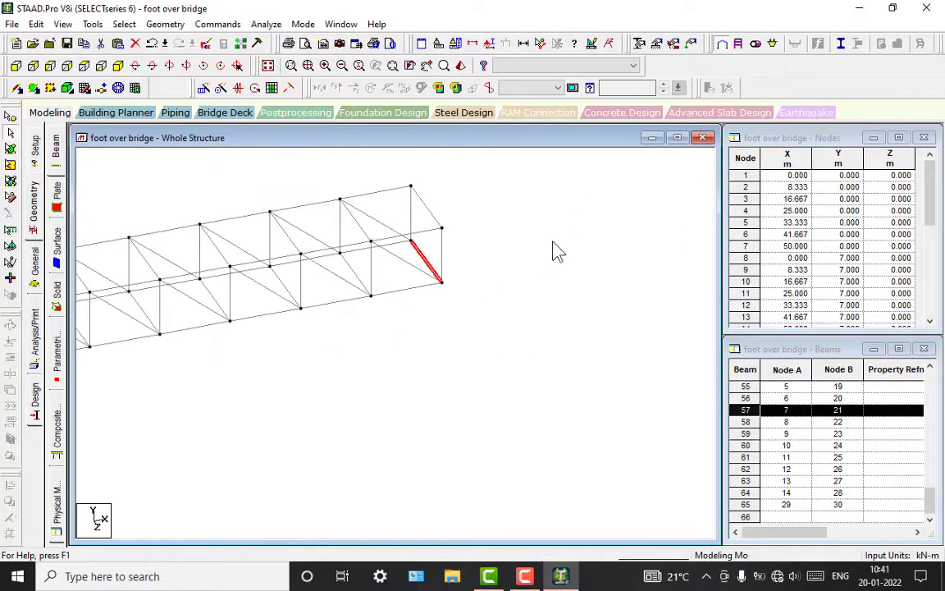
key("ctrl+v")
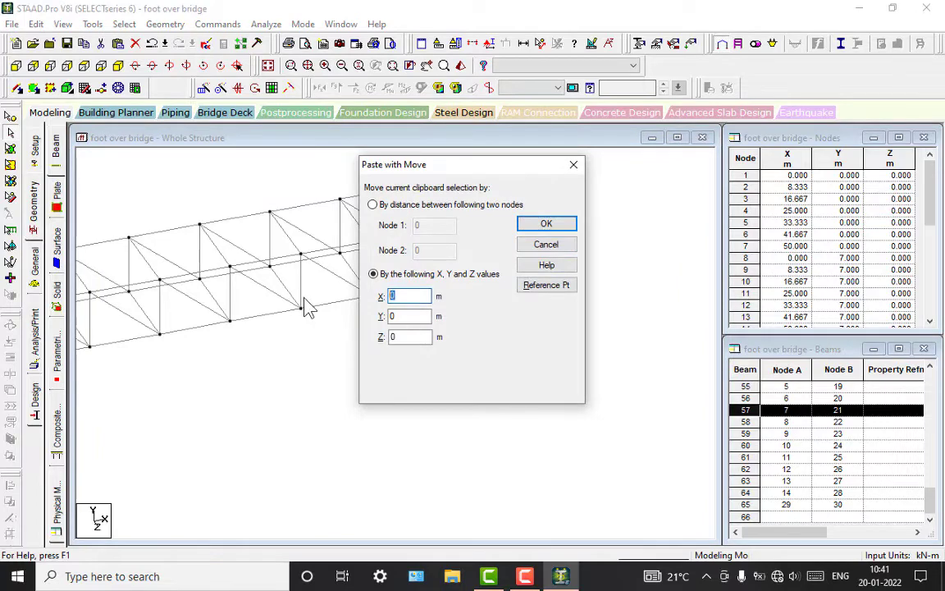
type("5")
key("Return")
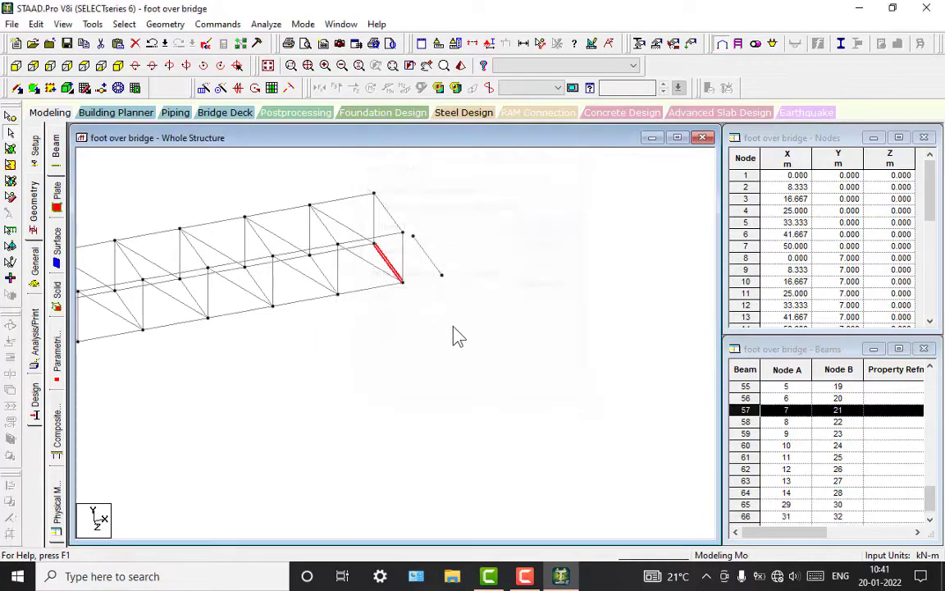
left_click(505, 312)
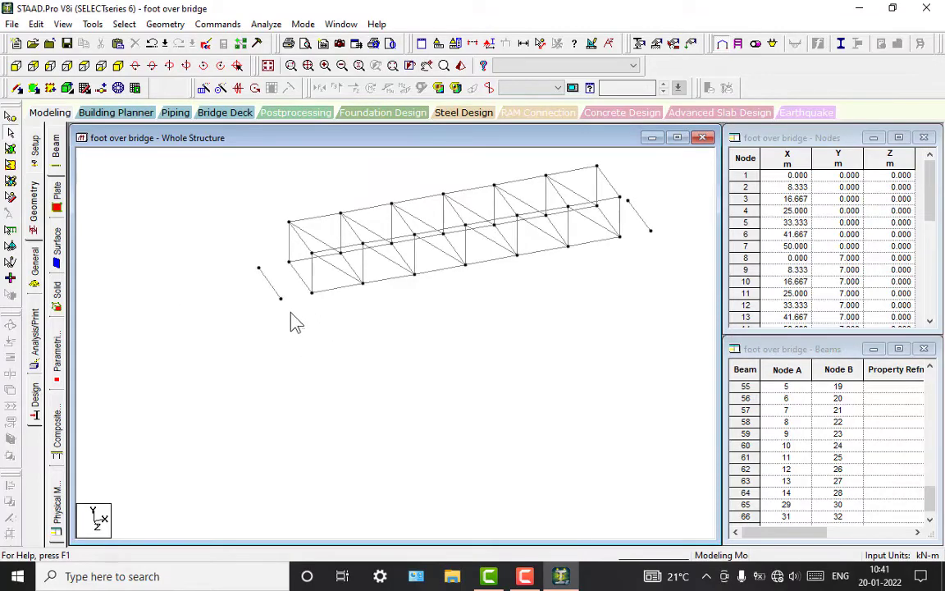
Add two beams joining the outer cross beam at X = -5 m to the truss's bottom corner nodes, without inserting an extra node.
left_click(17, 93)
left_click_drag(259, 268, 289, 262)
mouse_move(282, 302)
left_mouse_down()
mouse_move(288, 275)
mouse_move(283, 300)
left_mouse_up()
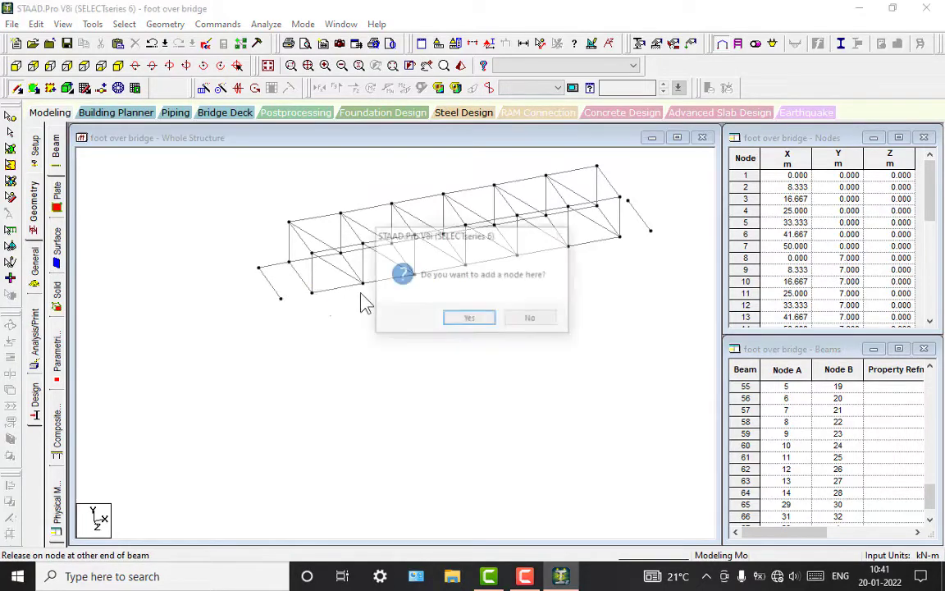
left_click(485, 320)
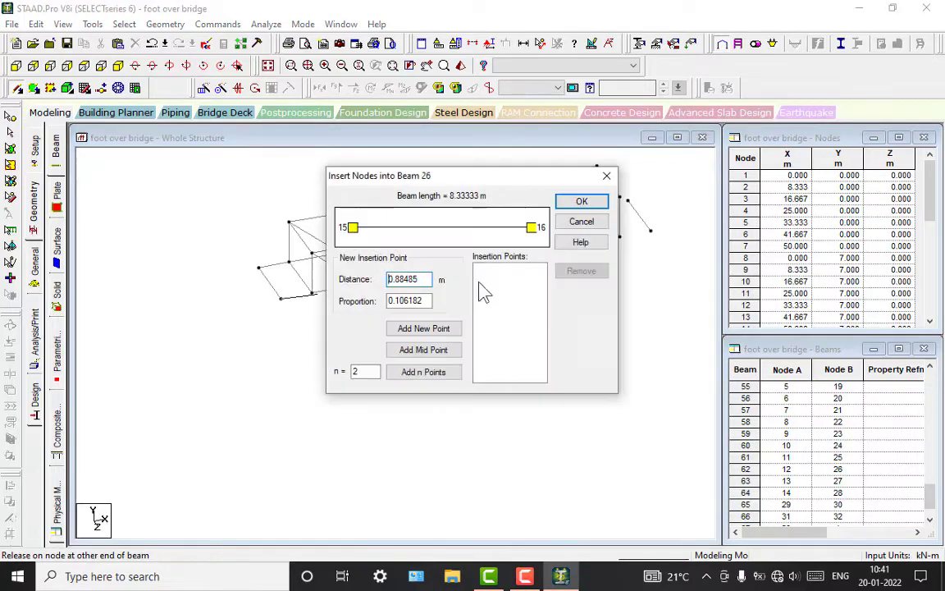
left_click(591, 225)
left_click_drag(493, 289, 311, 292)
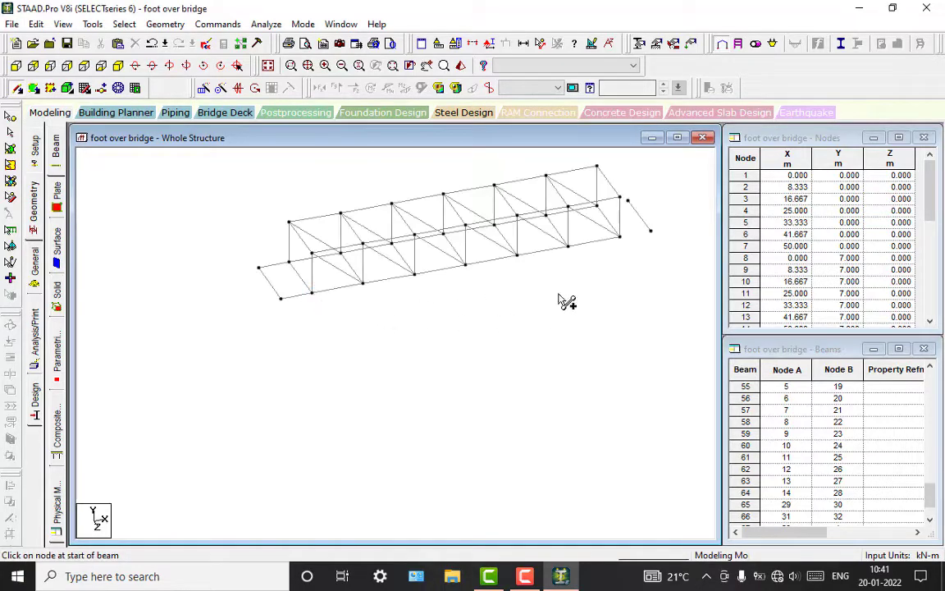
Add two beams joining the truss's bottom corner nodes at X = 50 m to the outer cross beam at X = 55 m.
left_click_drag(620, 199, 629, 201)
left_click_drag(620, 237, 651, 231)
left_click(525, 576)
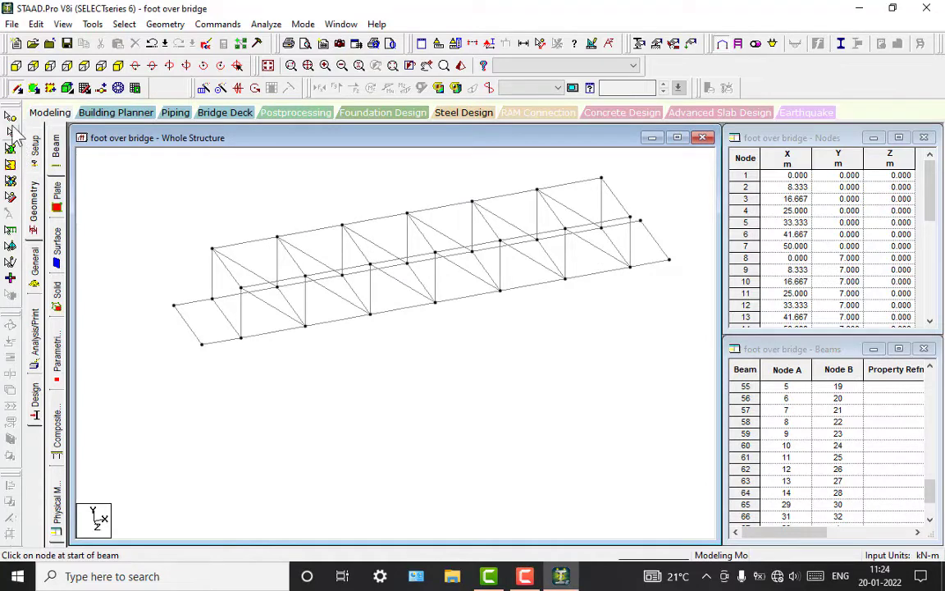
Select the four outer corner nodes of the bottom extensions at X = -5 m and X = 55 m.
left_click(11, 129)
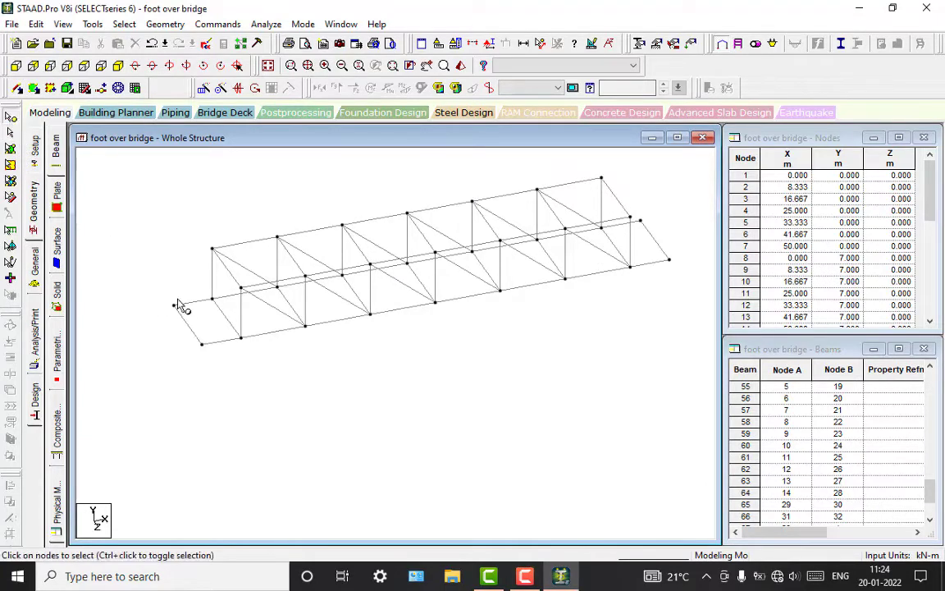
left_click(173, 306)
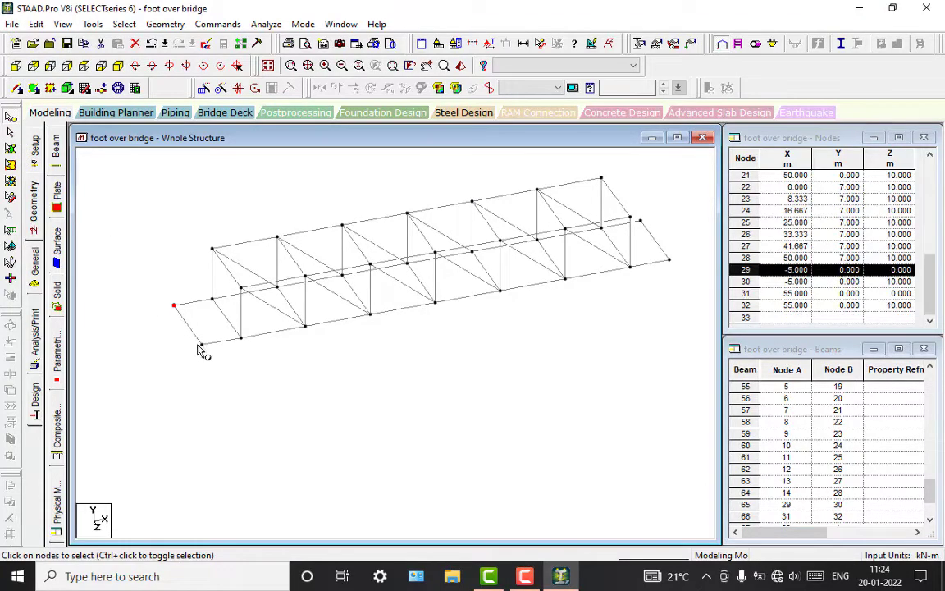
left_click(203, 346, "ctrl")
middle_click_drag(544, 382, 464, 391)
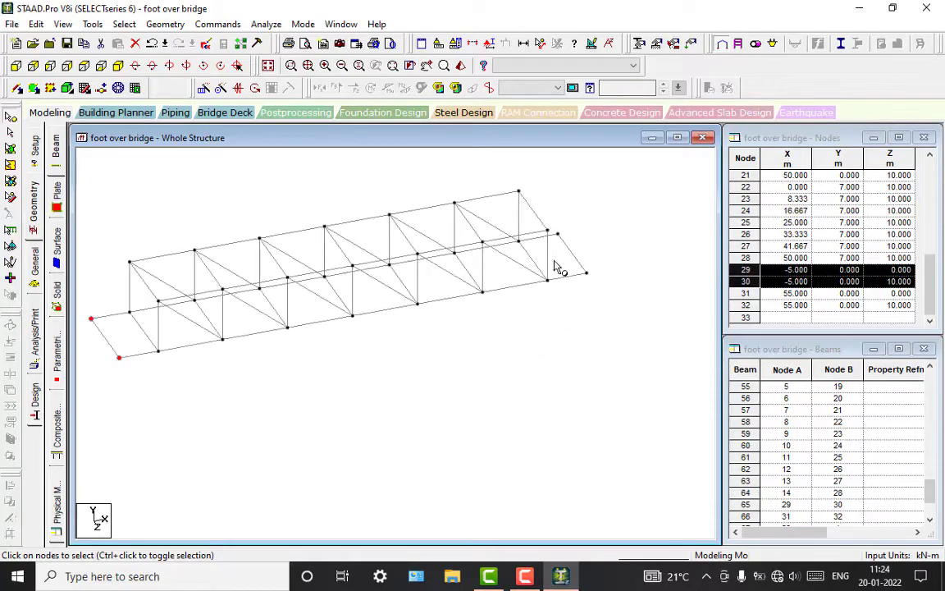
left_click(558, 235, "ctrl")
left_click(586, 274, "ctrl")
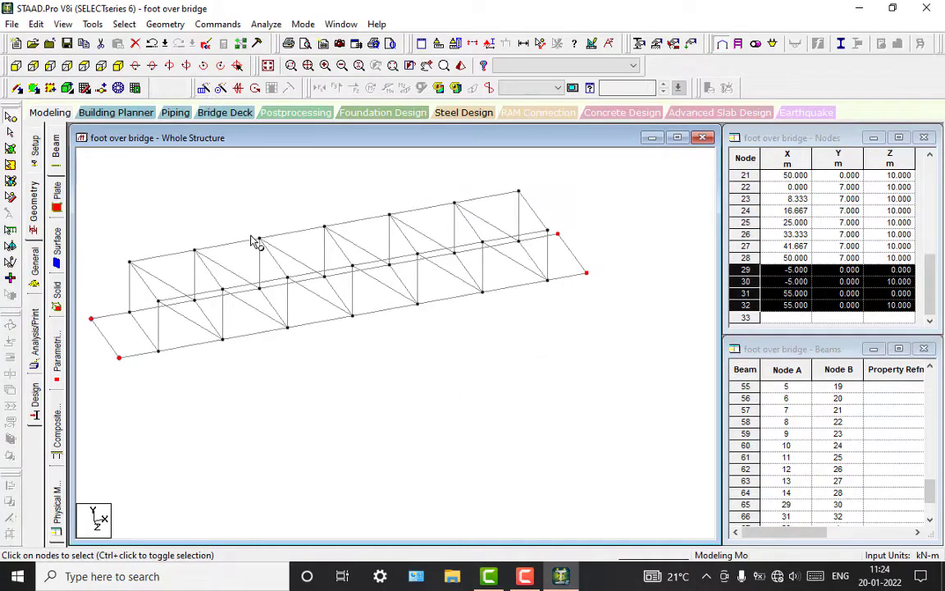
key("ctrl+v")
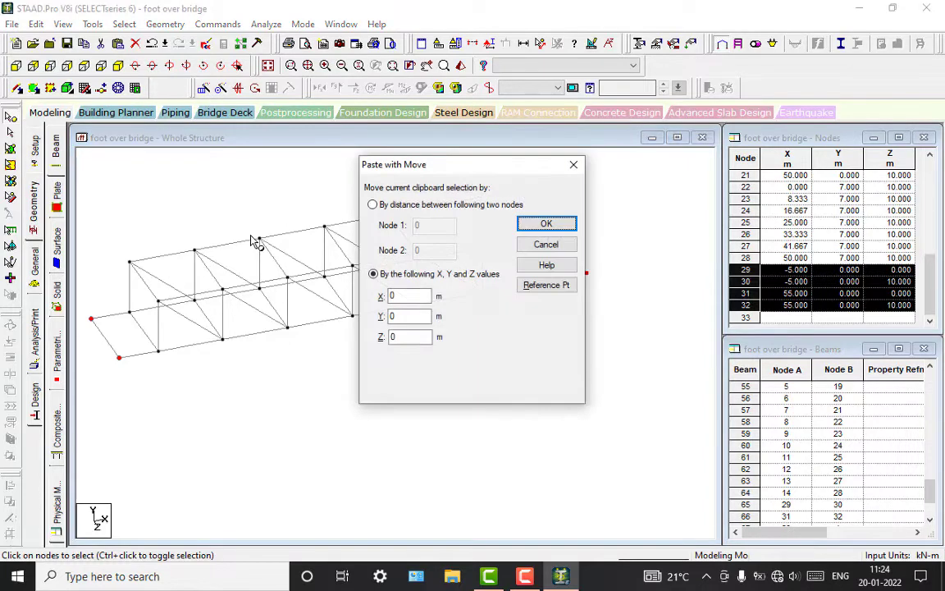
left_click(420, 317)
left_click_drag(405, 317, 363, 311)
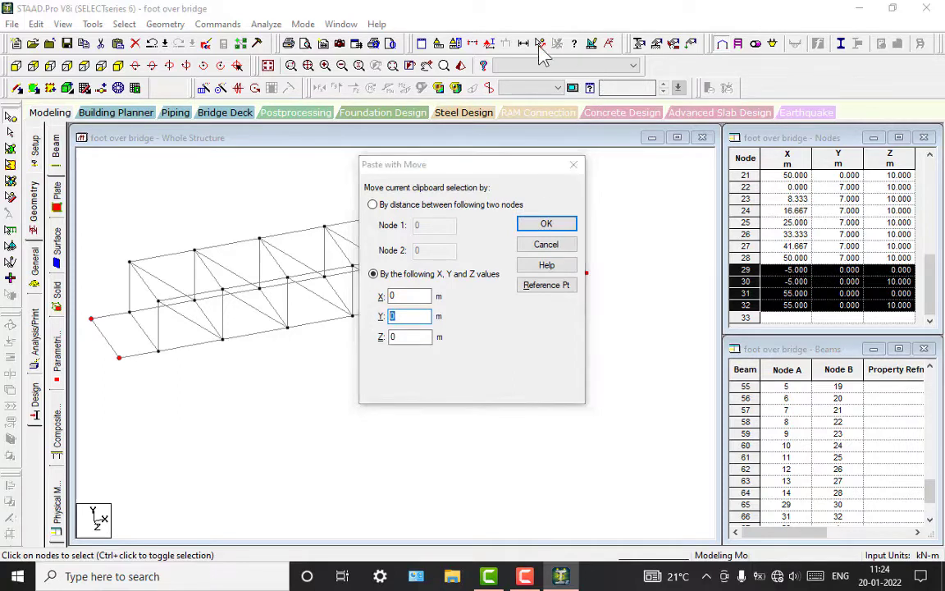
left_click(572, 169)
Measure the height of the end vertical, and paste copies of the four selected outer nodes at a Y offset of 7 m.
left_click(541, 42)
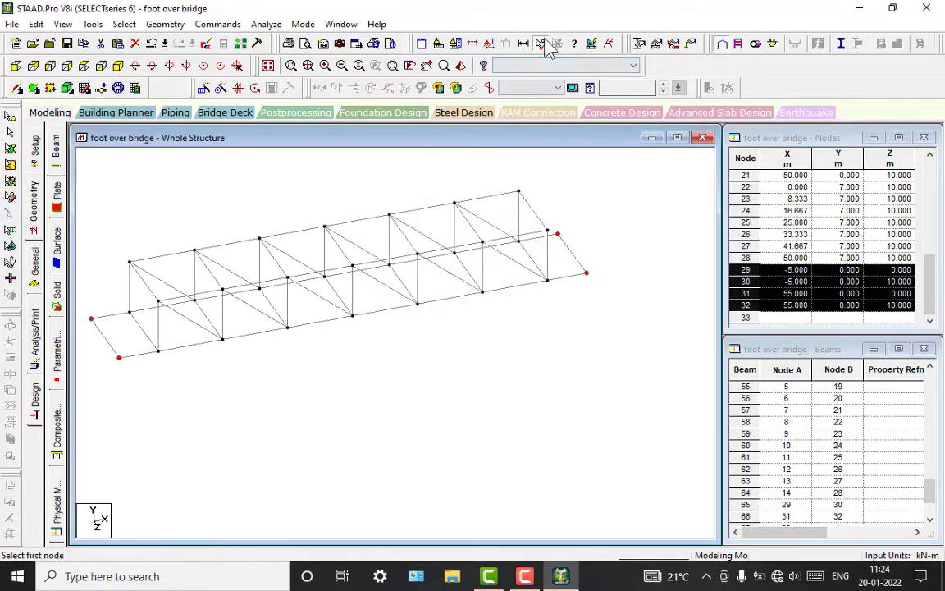
left_click(158, 301)
left_click(158, 351)
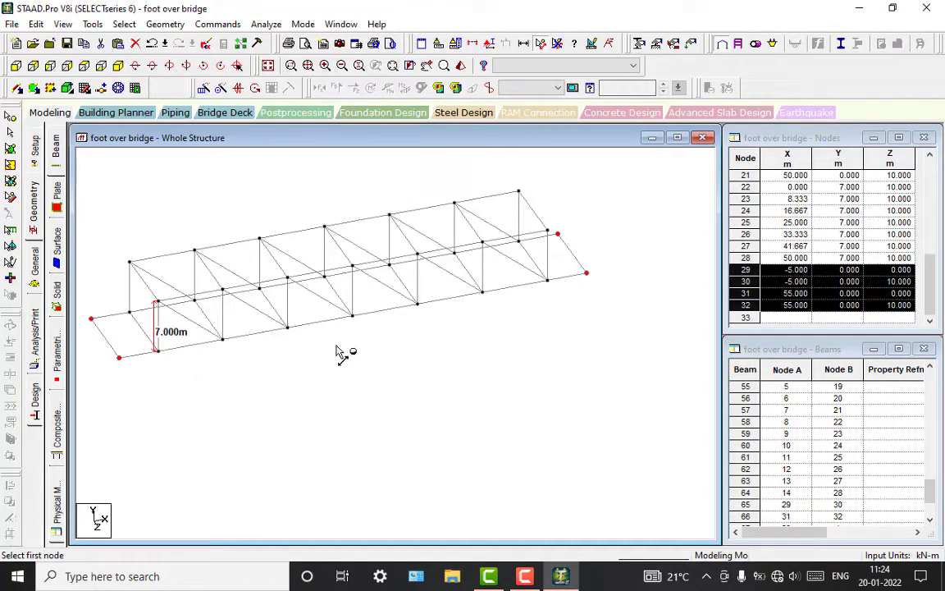
key("ctrl+v")
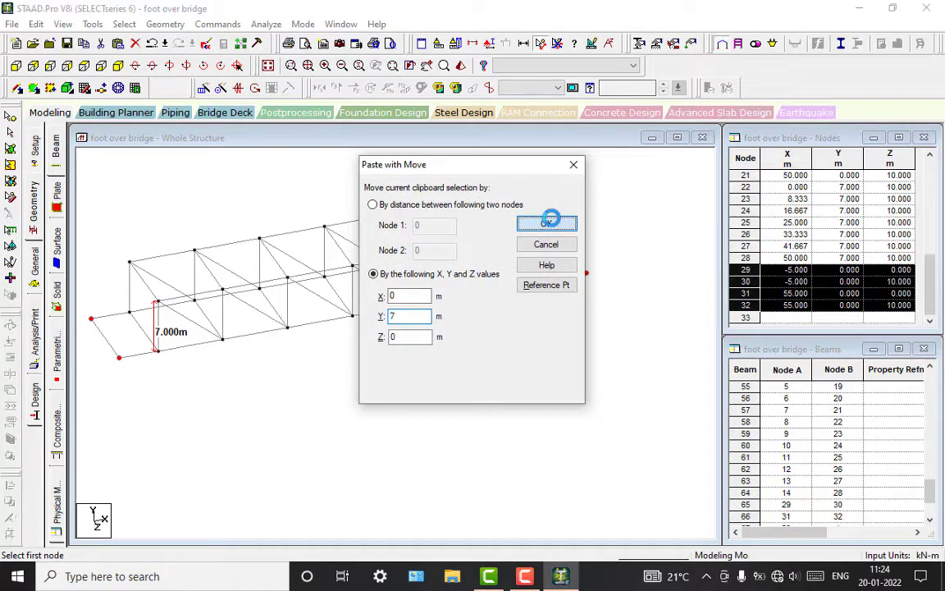
Complete the node paste and frame the extension at X = -5 m with two verticals, two top chord beams and a top cross beam.
left_click(548, 222)
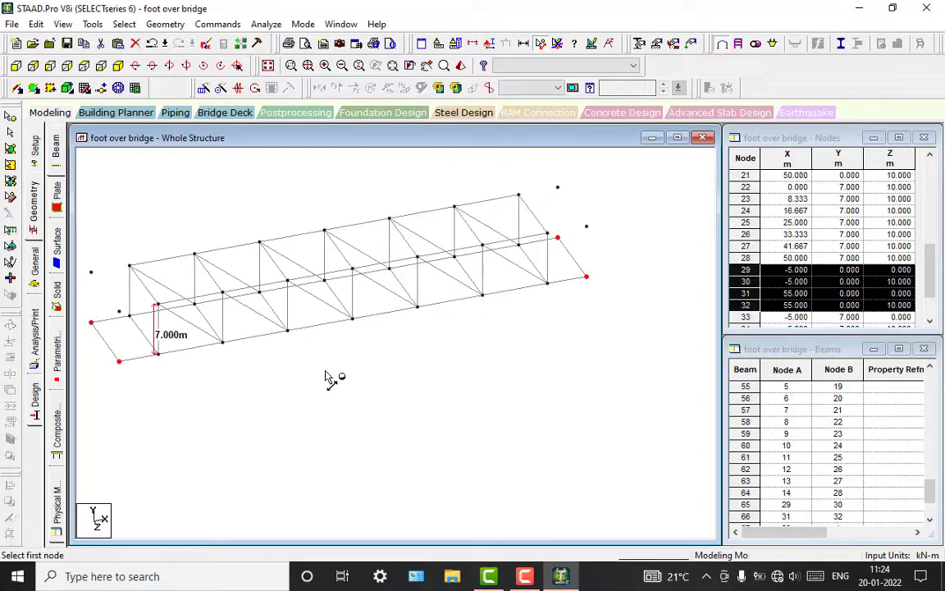
middle_click_drag(196, 359, 312, 361)
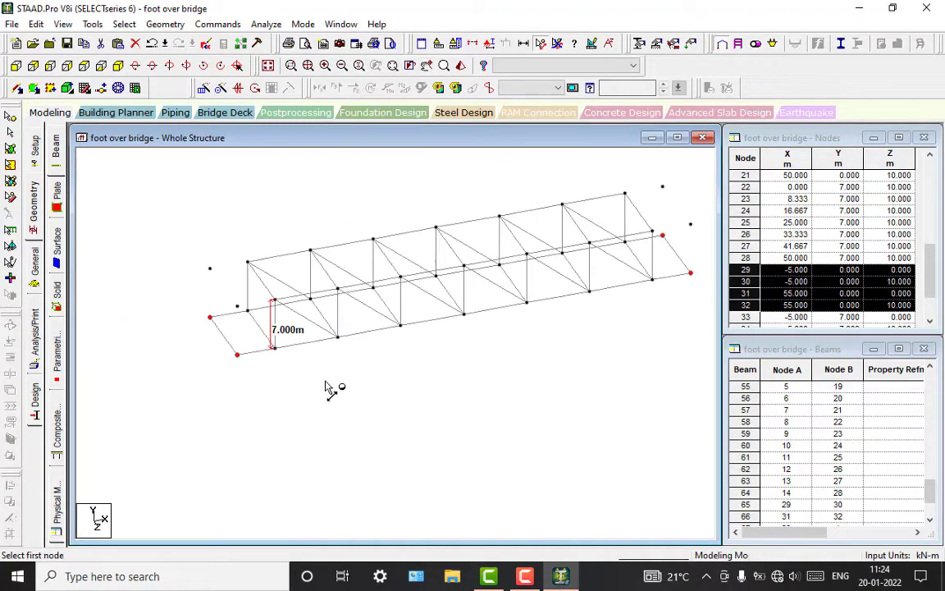
left_click(17, 88)
left_click_drag(238, 308, 238, 354)
left_click_drag(210, 269, 210, 317)
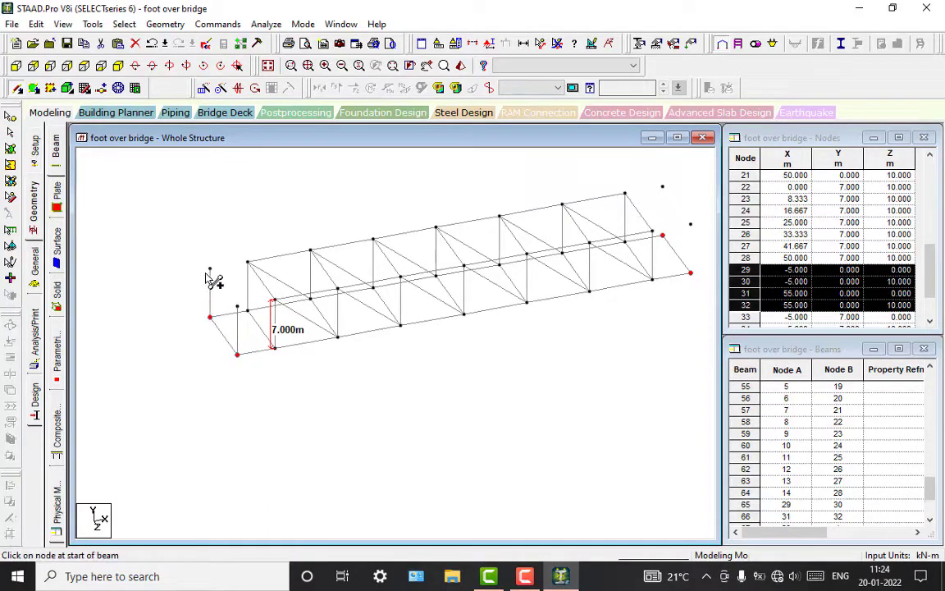
left_click_drag(210, 269, 247, 263)
left_click_drag(247, 309, 212, 269)
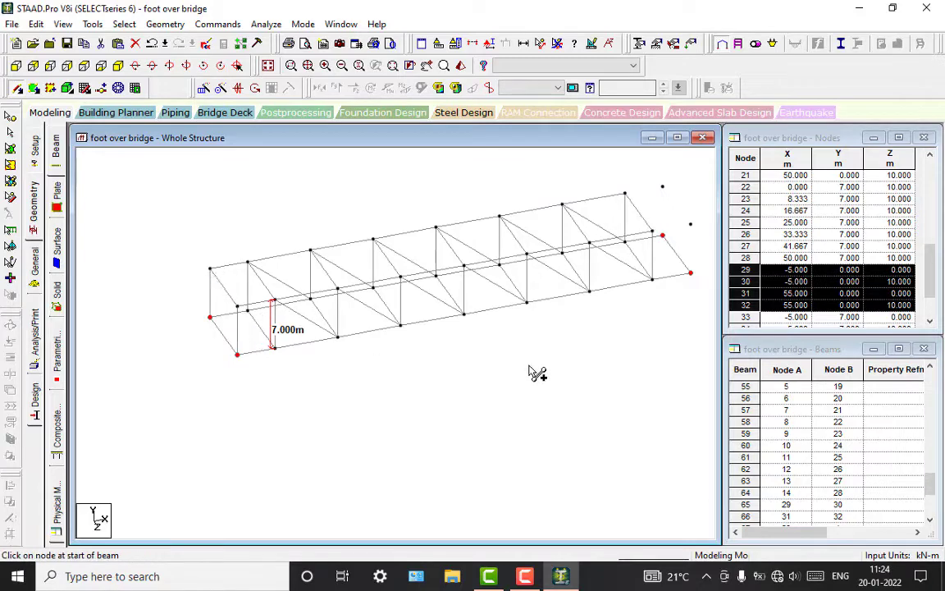
Frame the extension at X = 55 m with two verticals, two top chord beams and a top cross beam.
middle_click_drag(535, 373, 313, 404)
left_click_drag(444, 282, 408, 241)
left_click_drag(471, 271, 473, 318)
left_click_drag(472, 272, 444, 282)
scroll(427, 374, "down", 2)
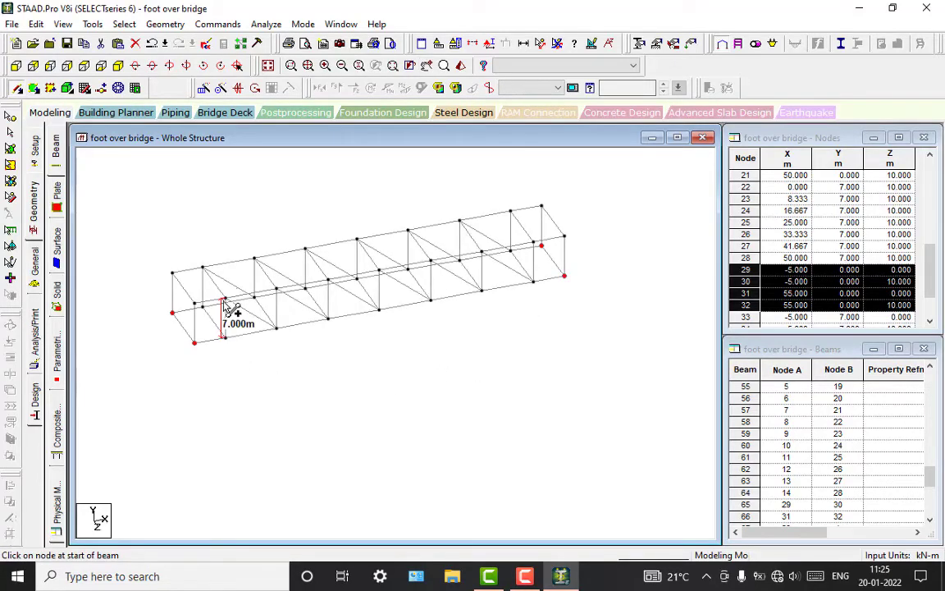
Clear the previous selection and select the eight bottom nodes at X = -5, 0, 50 and 55 m.
left_click(10, 131)
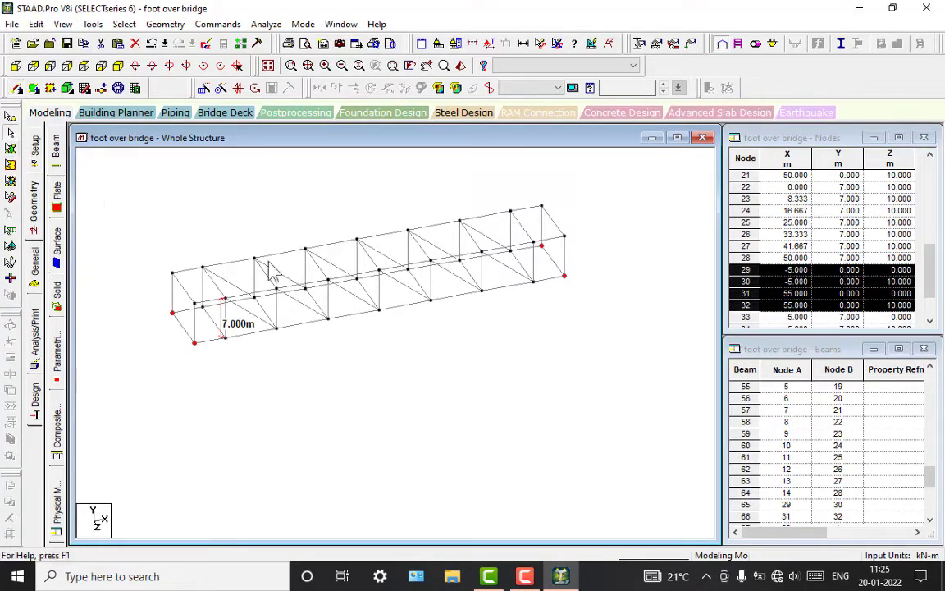
scroll(228, 388, "up", 1)
left_click(208, 377)
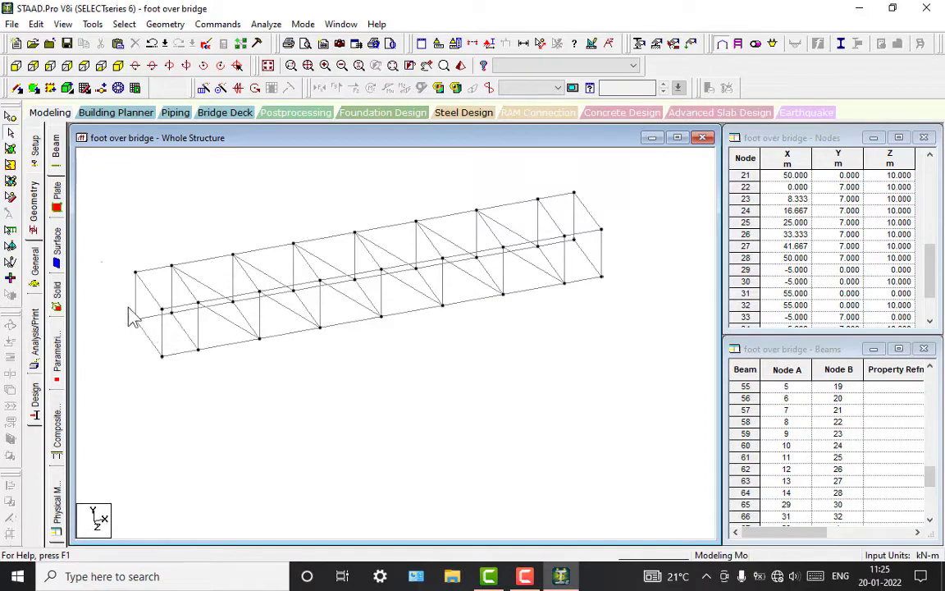
left_click(10, 115)
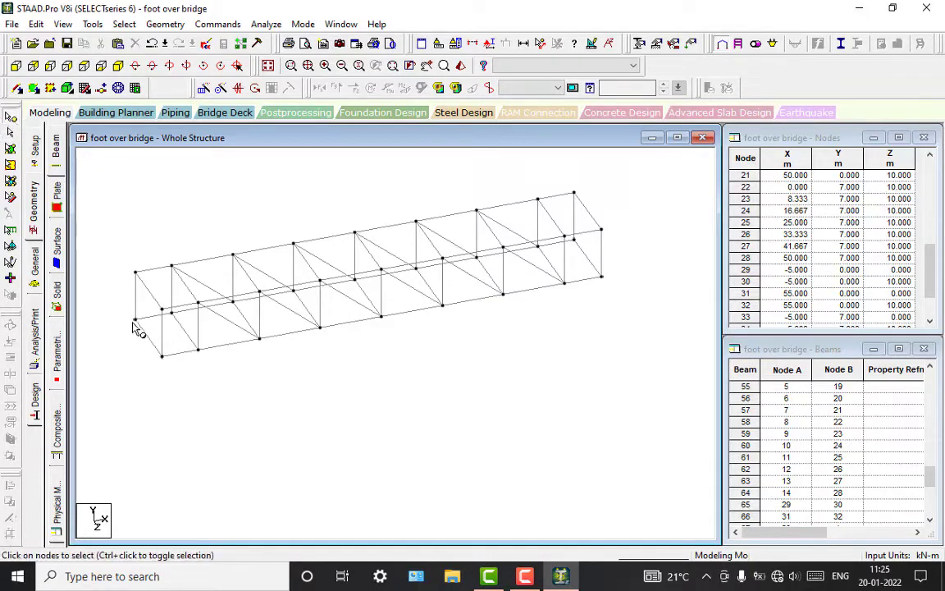
left_click(136, 320)
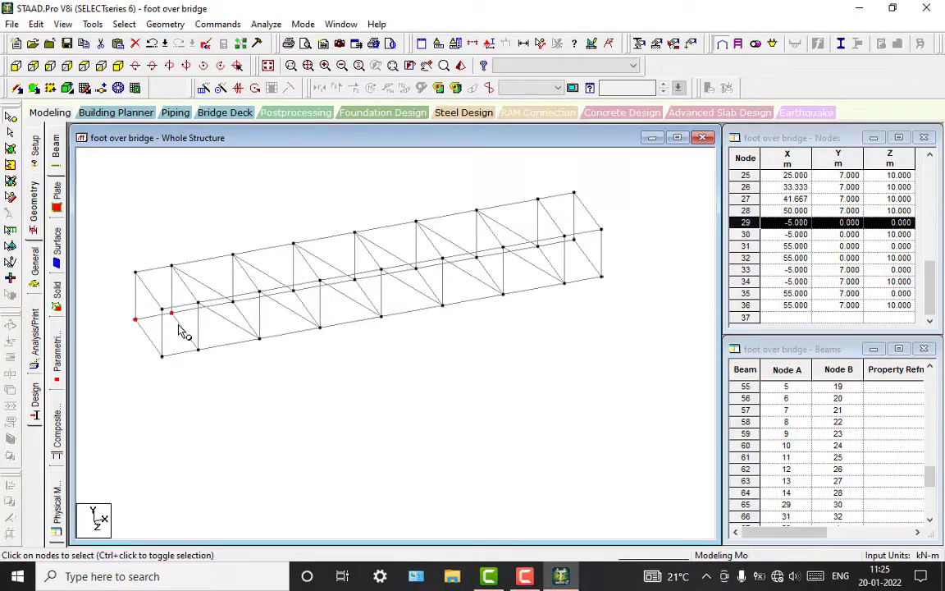
left_click(163, 357, "ctrl")
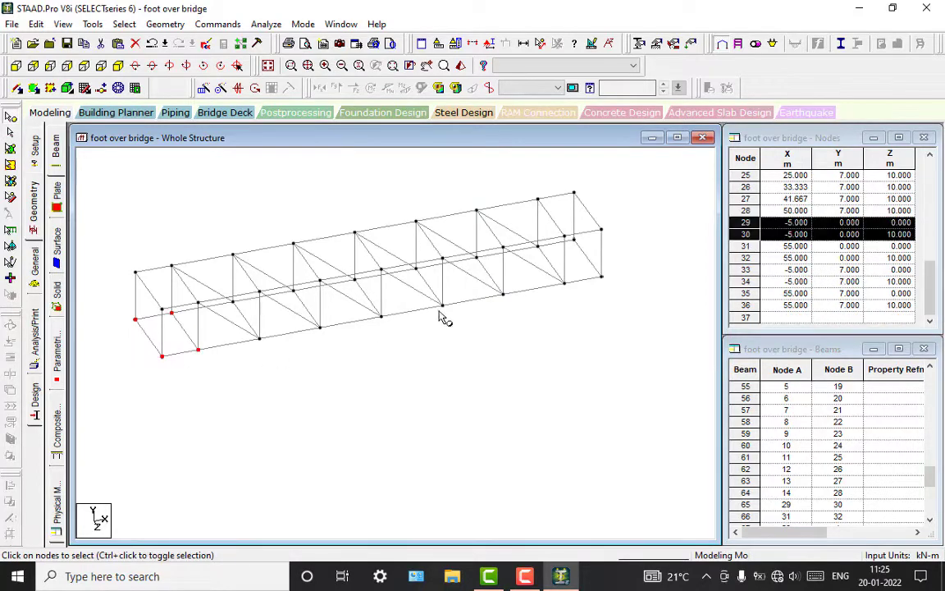
left_click(574, 239, "ctrl")
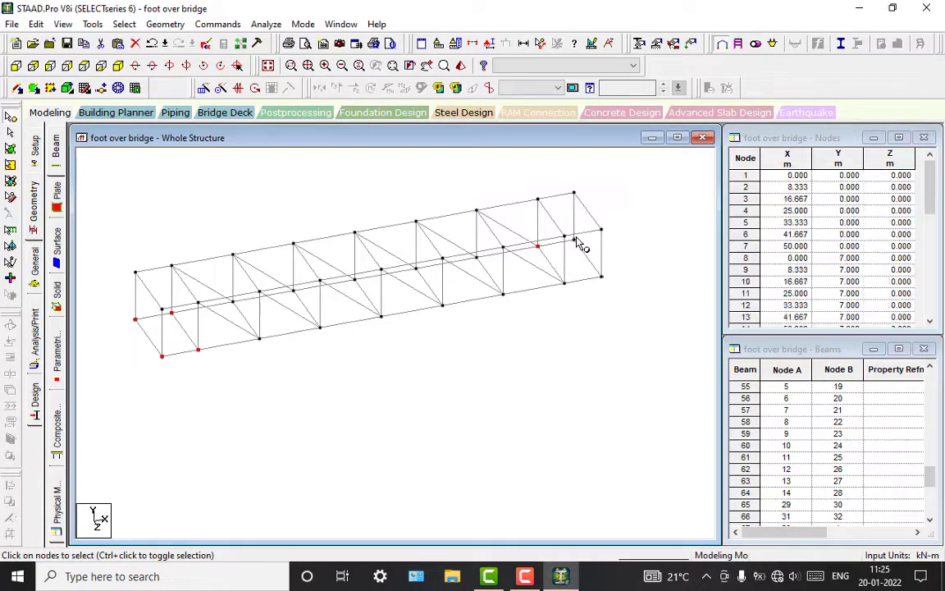
left_click(602, 278, "ctrl")
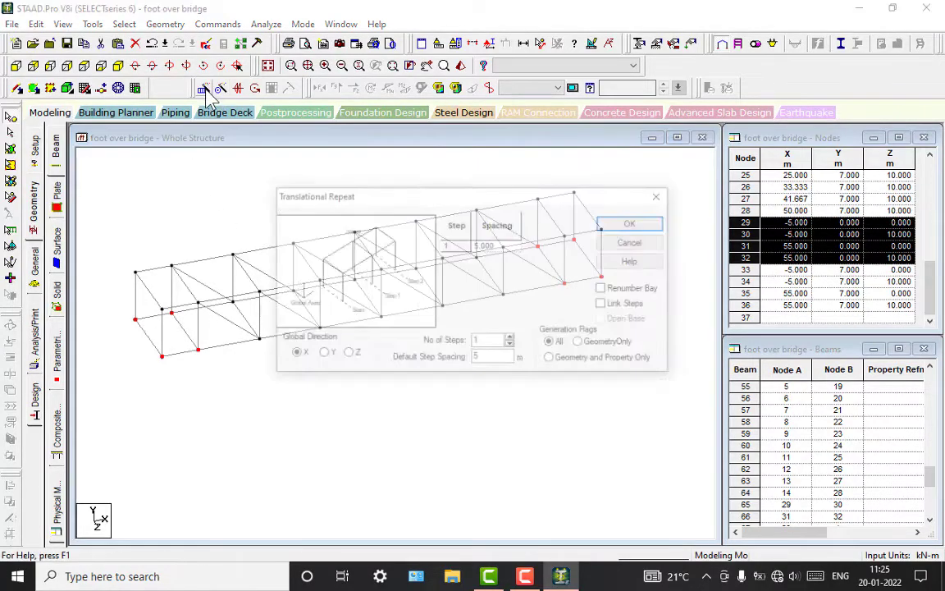
Try to generate linked columns from the eight selected nodes with one 10 m Translational Repeat step along Y.
left_click(186, 69)
left_click(322, 354)
double_click(511, 360)
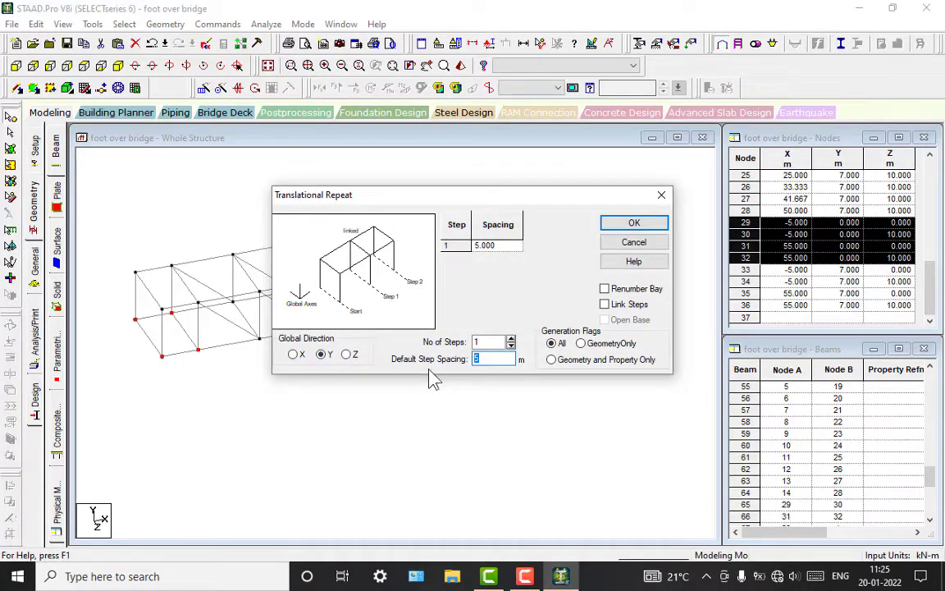
type("10")
left_click(605, 305)
left_click(630, 224)
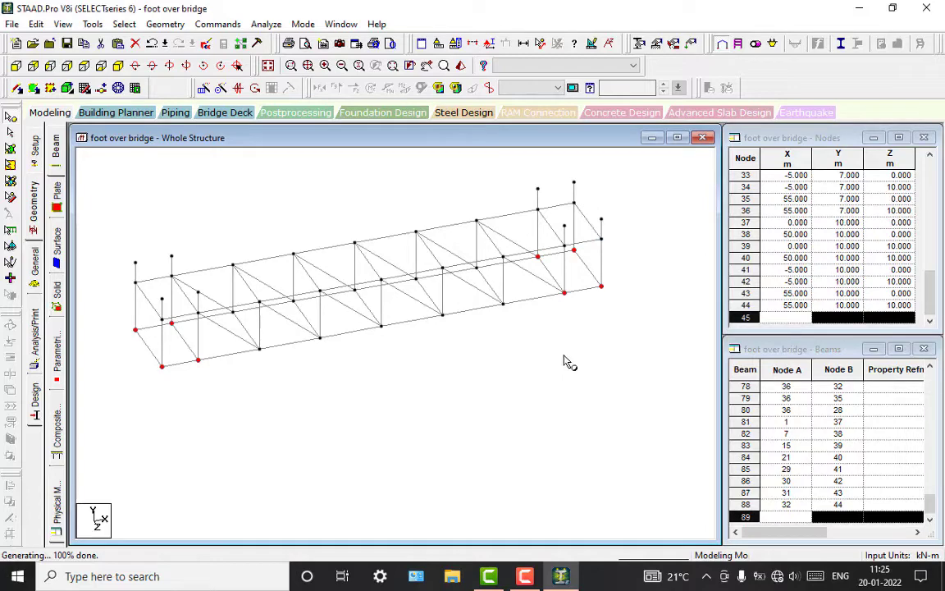
key("ctrl+z")
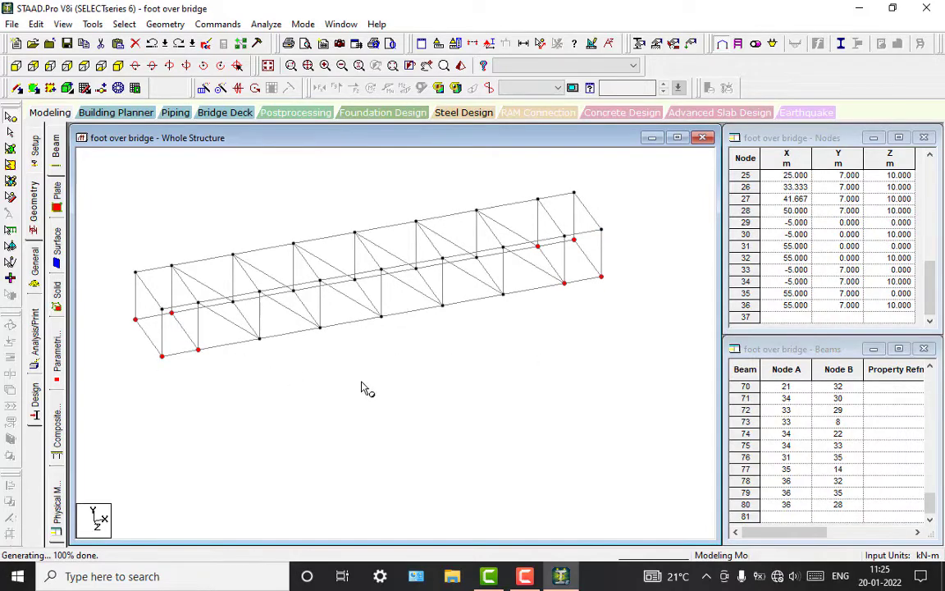
Generate columns from the eight selected nodes with one linked Translational Repeat step of -20 m along Y.
left_click(205, 90)
left_click(321, 354)
left_click(487, 359)
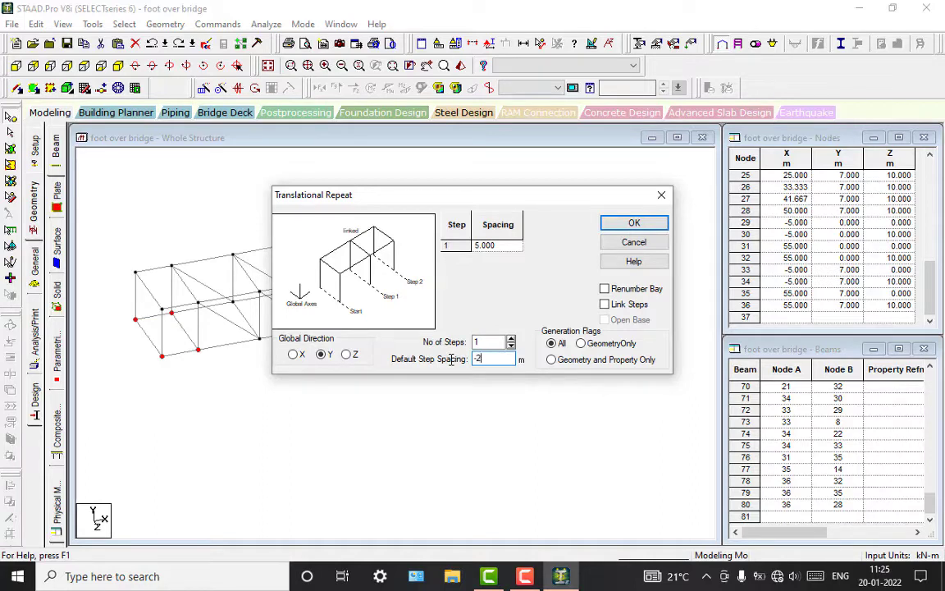
left_click(605, 304)
left_click(634, 225)
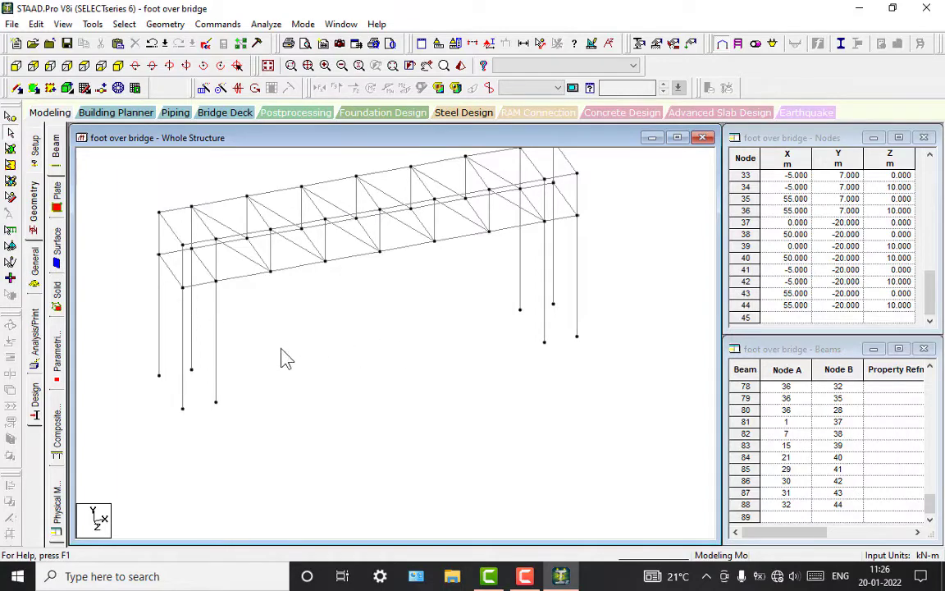
Insert a midpoint node in each of the two columns at X = -5 m and X = 0 m on the Z = 10 m side.
middle_click_drag(280, 369, 203, 410)
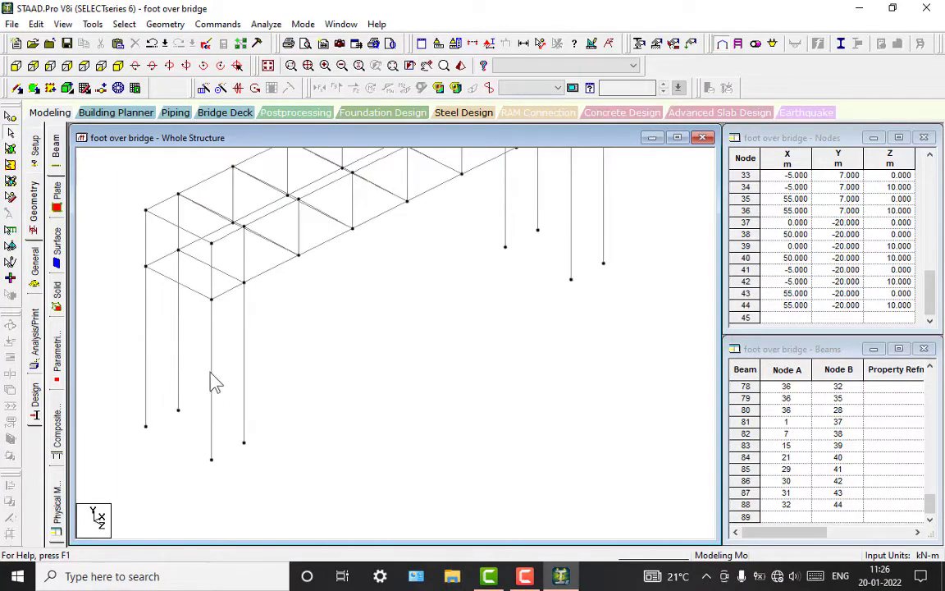
left_click(212, 378)
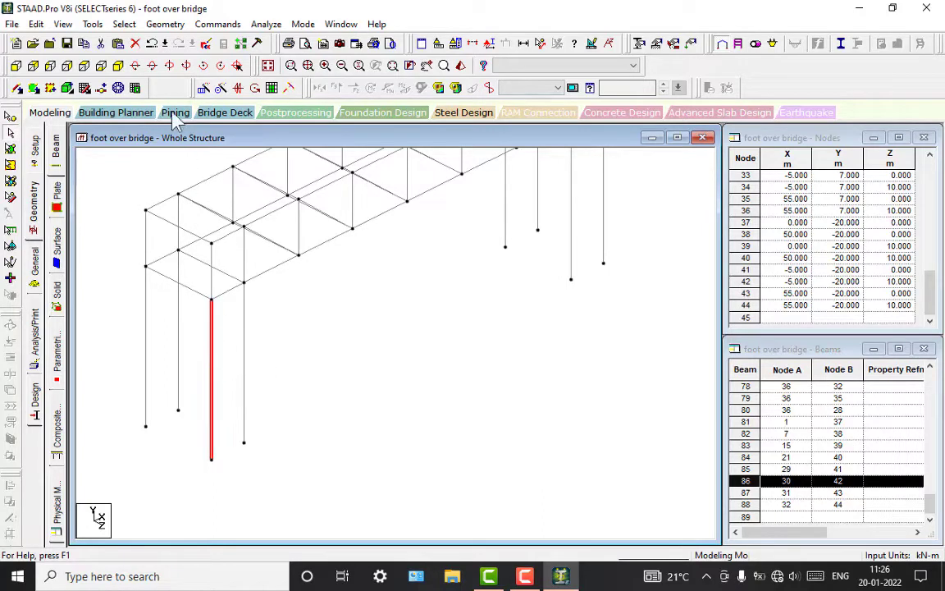
left_click(101, 87)
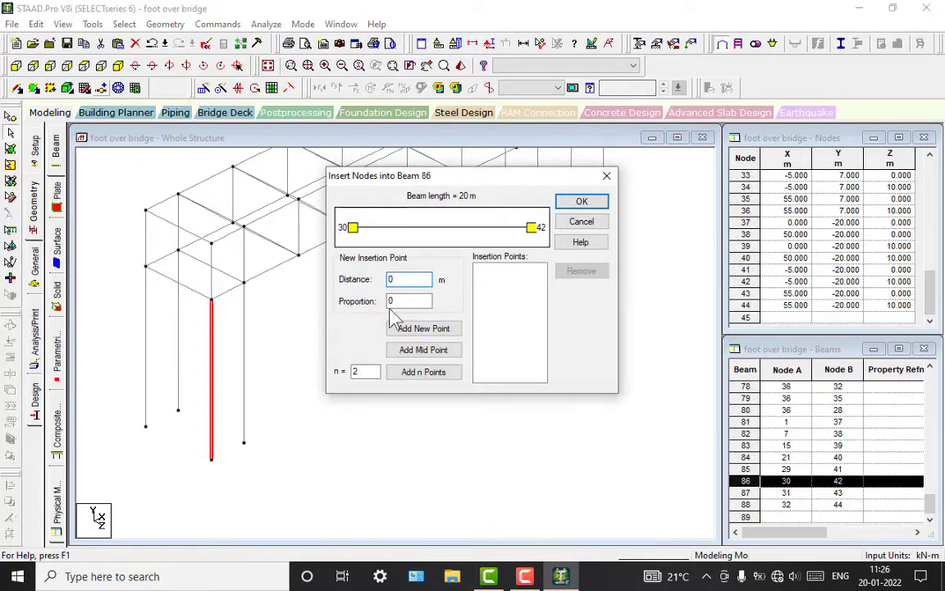
left_click(423, 350)
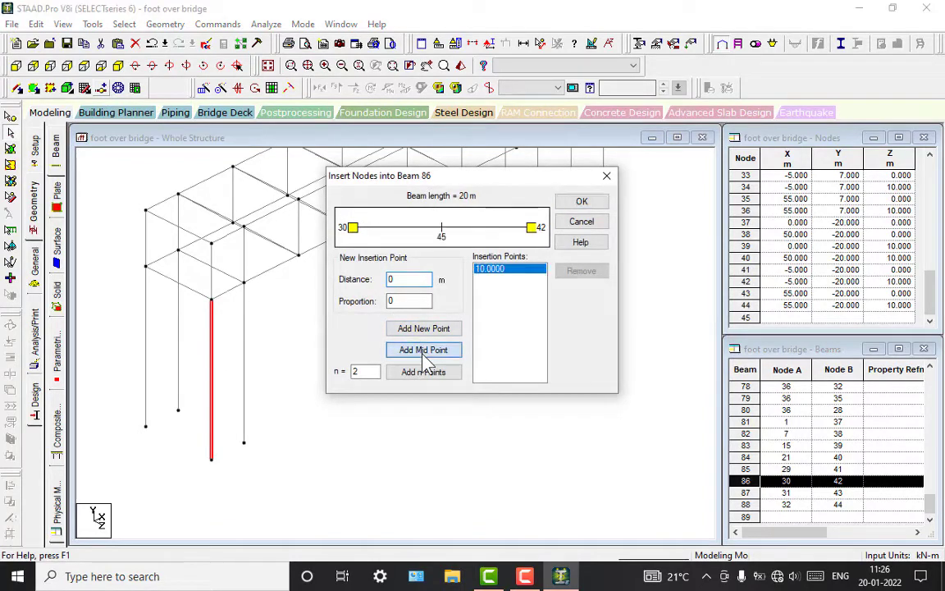
left_click(582, 203)
left_click(243, 348)
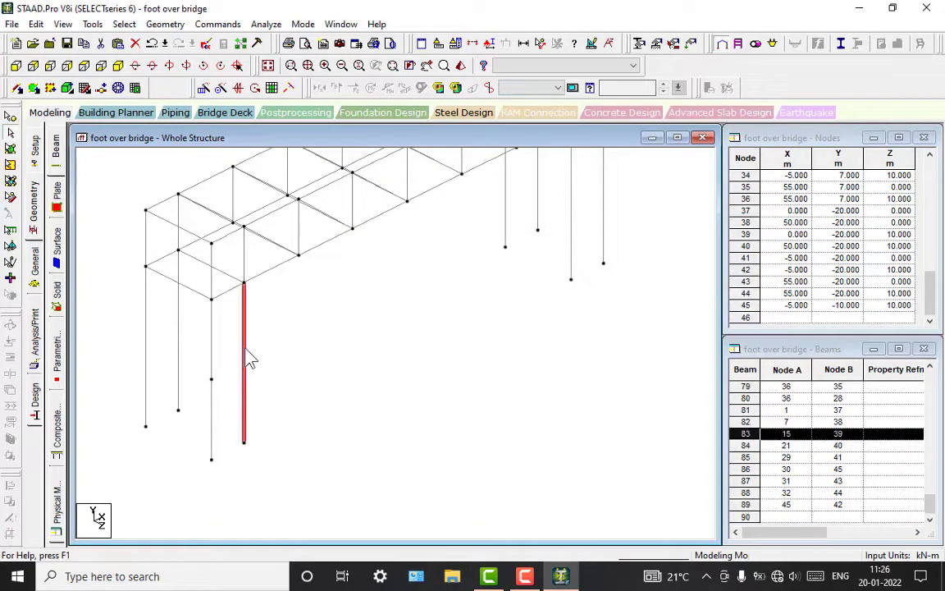
left_click(101, 88)
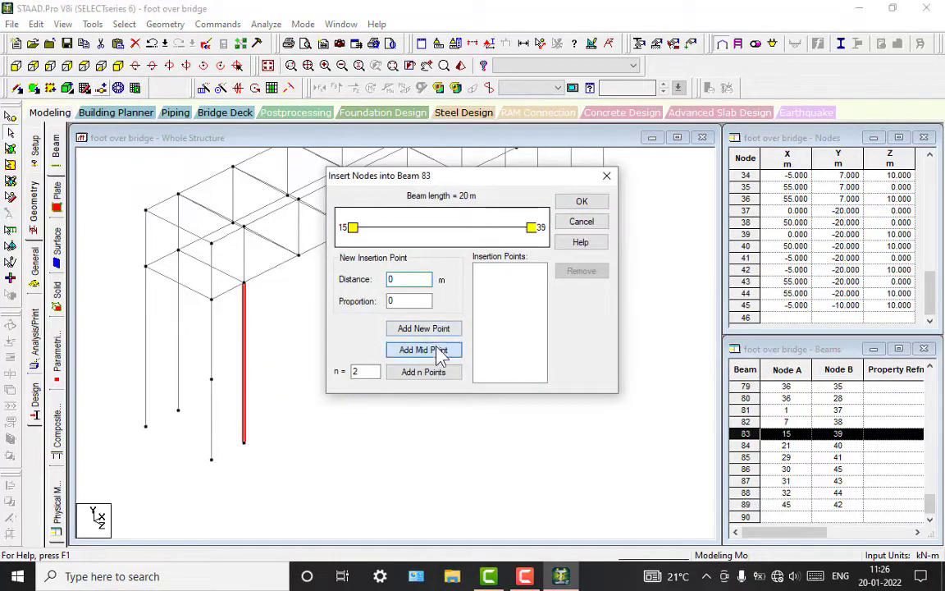
left_click(438, 351)
left_click(582, 202)
Insert a midpoint node in each of the two columns at X = 50 m and X = 55 m on the Z = 10 m side.
middle_click_drag(578, 246, 525, 380)
left_click(513, 344)
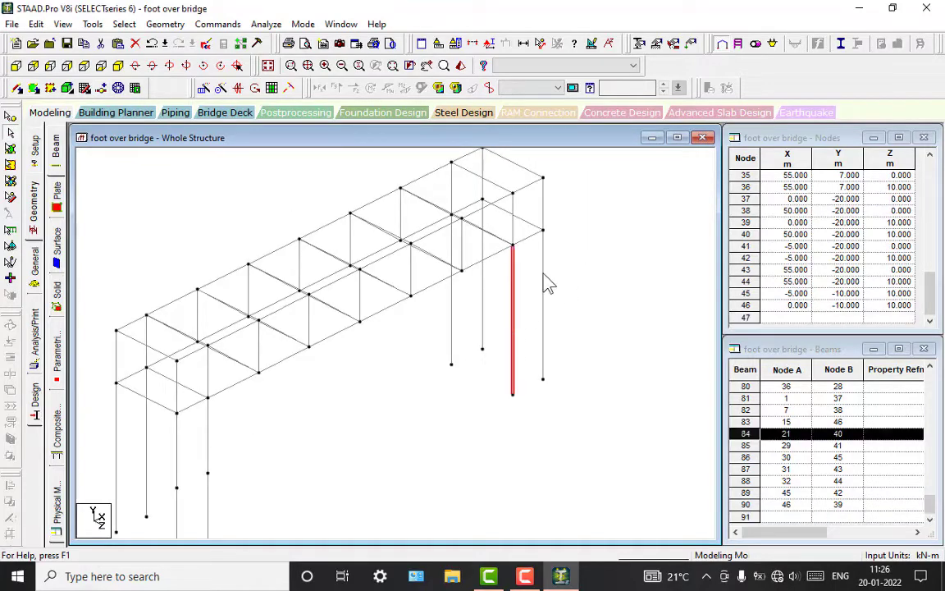
left_click(101, 88)
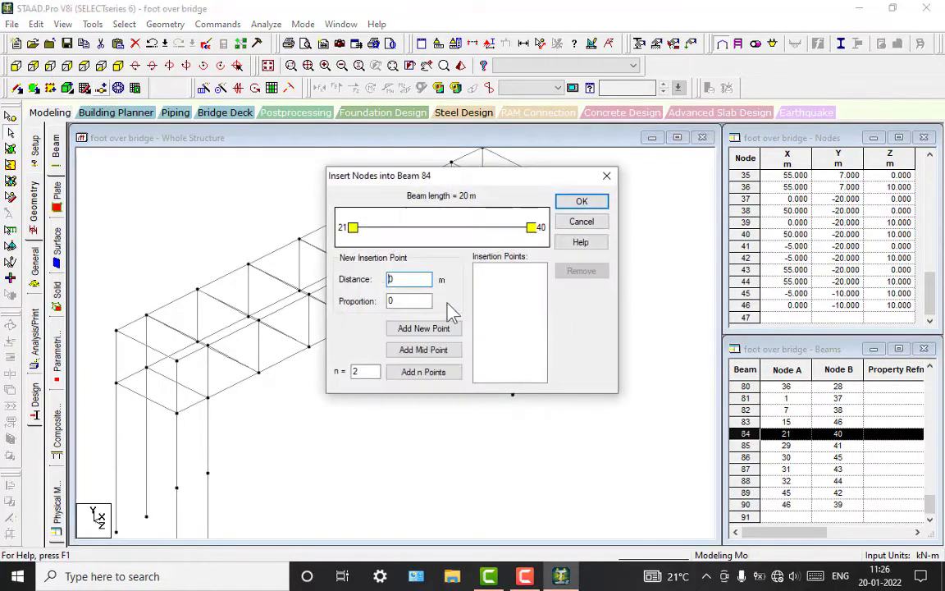
left_click(434, 351)
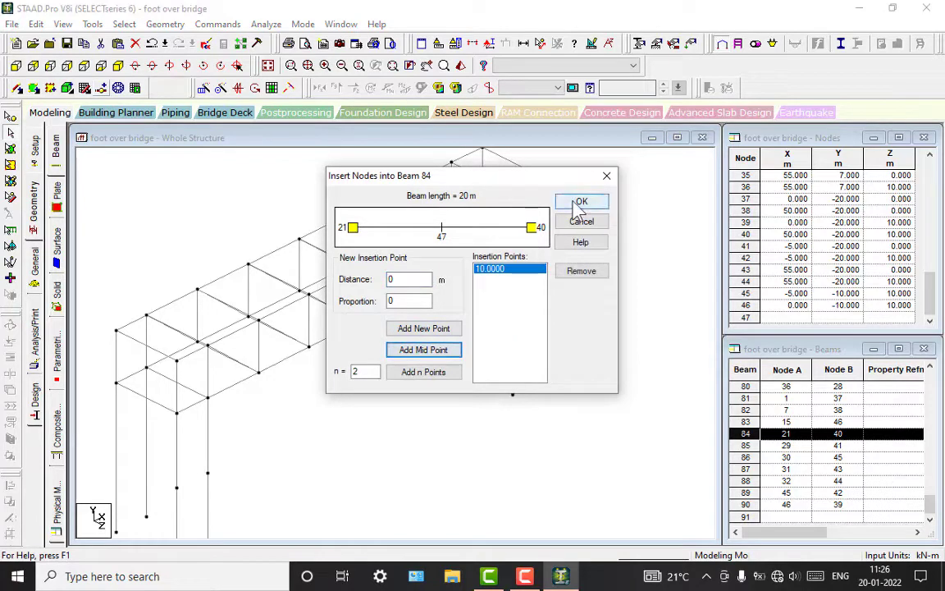
left_click(580, 202)
left_click(543, 313)
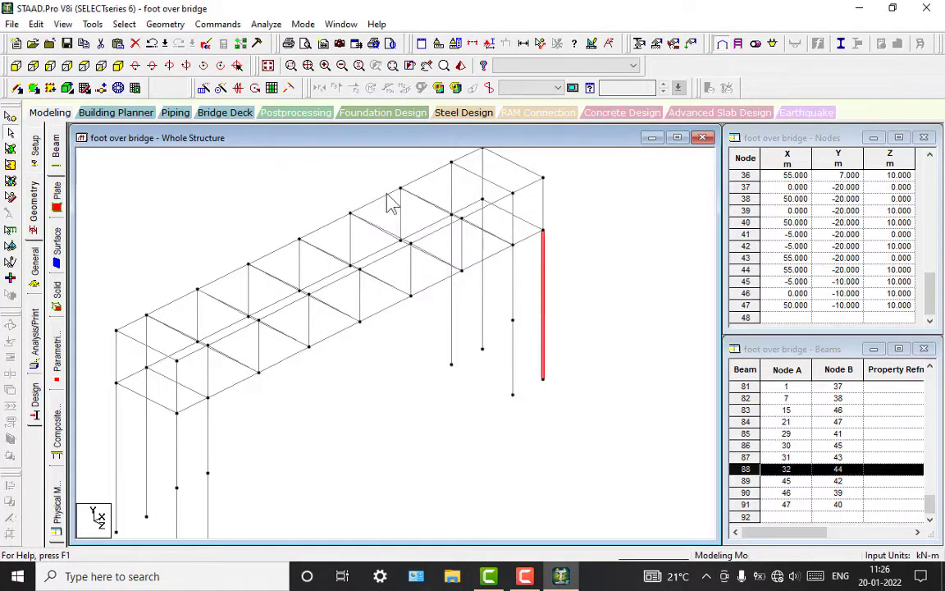
left_click(100, 88)
left_click(435, 351)
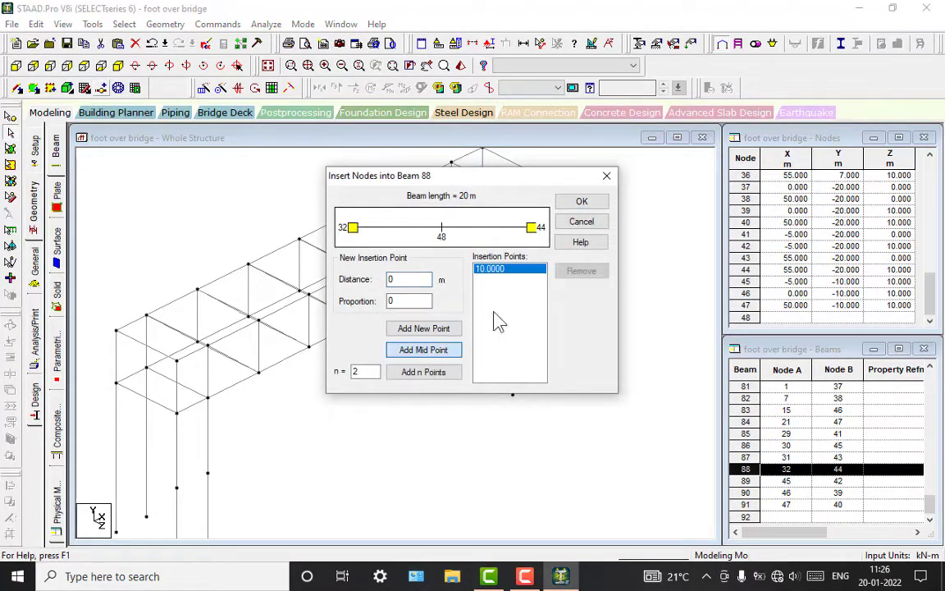
left_click(582, 202)
Copy the two mid-height column nodes at X = -5 m and X = 0 m and paste them at a Z offset of 5 m.
middle_click_drag(538, 459, 415, 351)
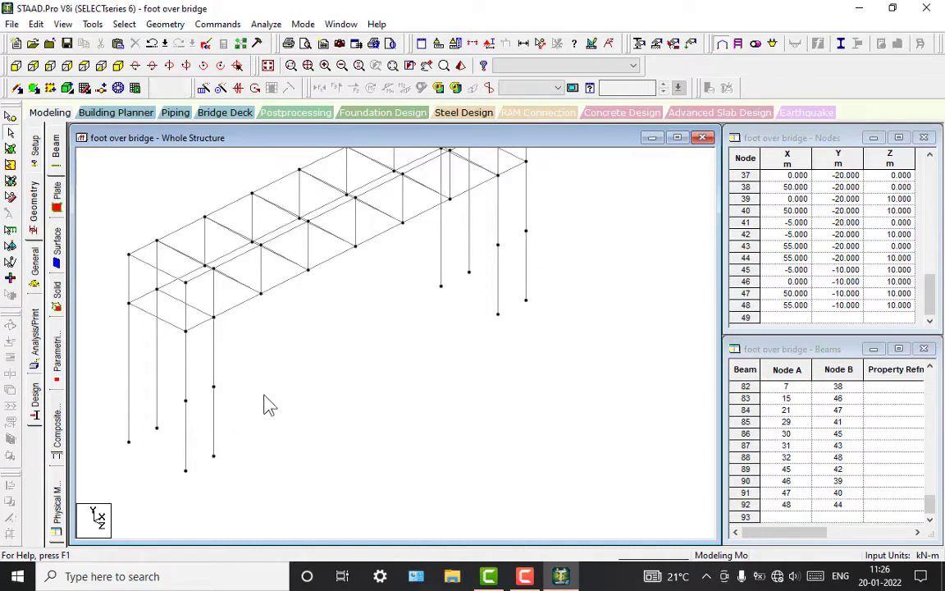
mouse_move(264, 400)
middle_mouse_down()
mouse_move(222, 384)
mouse_move(251, 422)
middle_mouse_up()
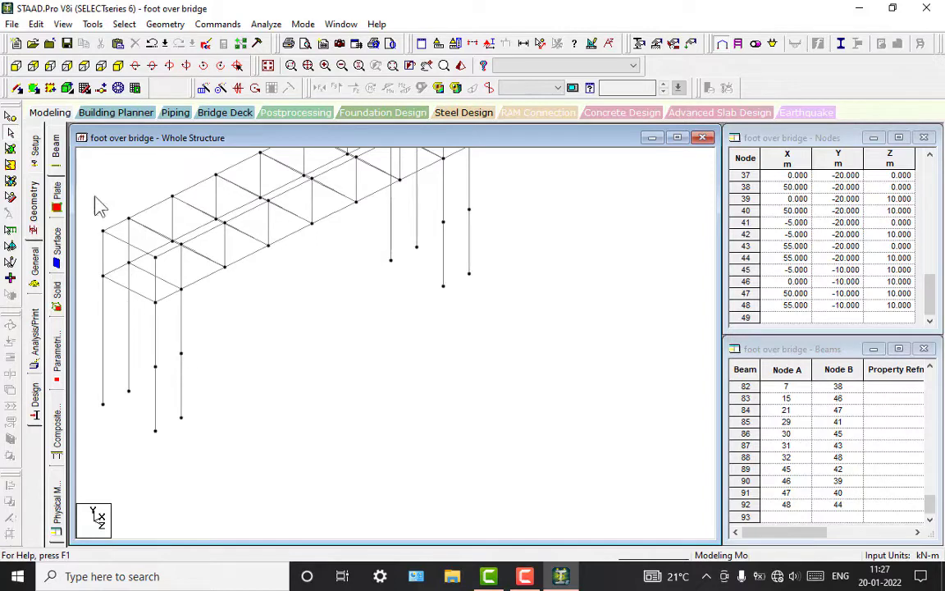
left_click(11, 116)
left_click(155, 367)
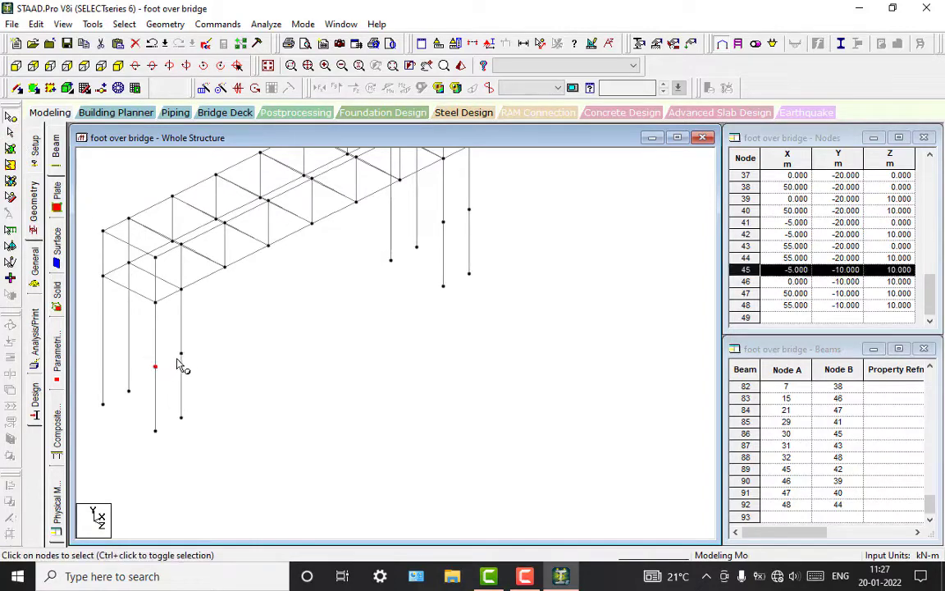
left_click(182, 356, "ctrl")
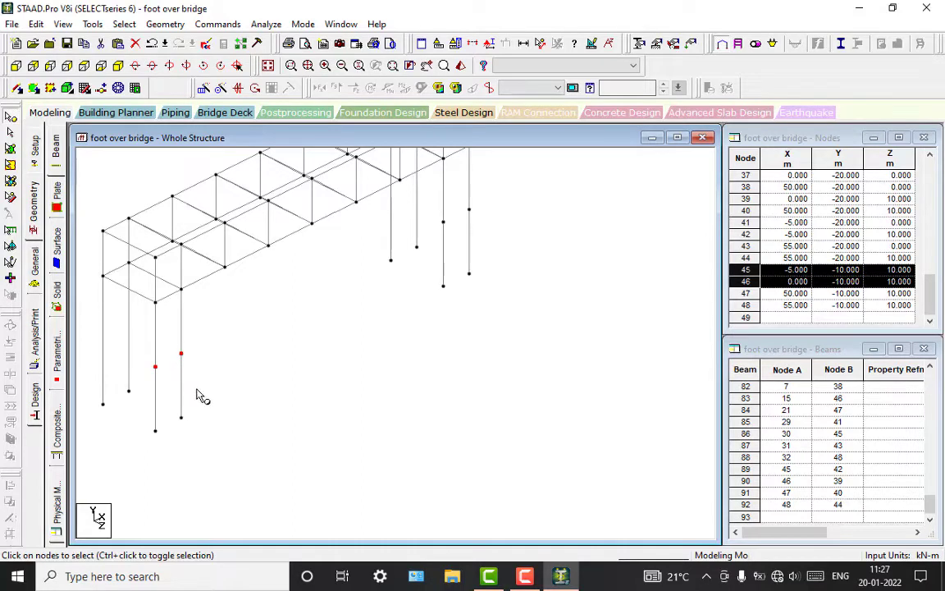
key("ctrl+v")
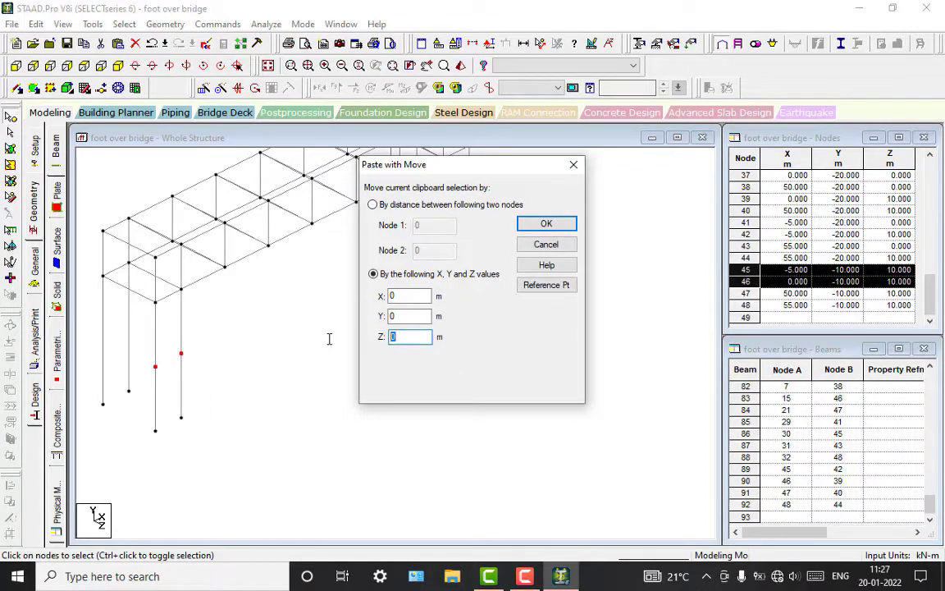
left_click(548, 225)
left_click(277, 408)
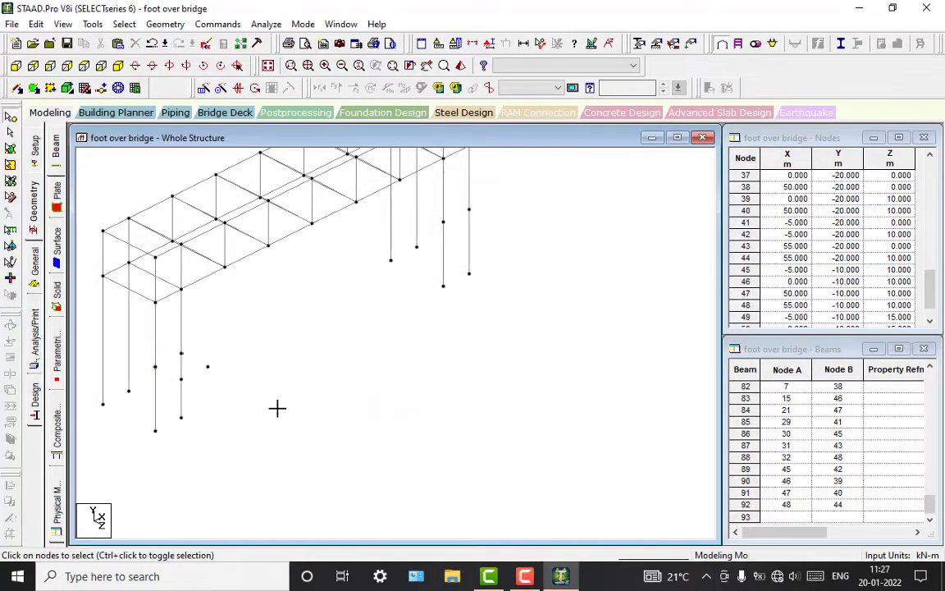
Connect the four mid-height nodes at X = -5 m and X = 0 m with beams, forming a rectangle between Z = 10 m and Z = 15 m.
left_click(17, 88)
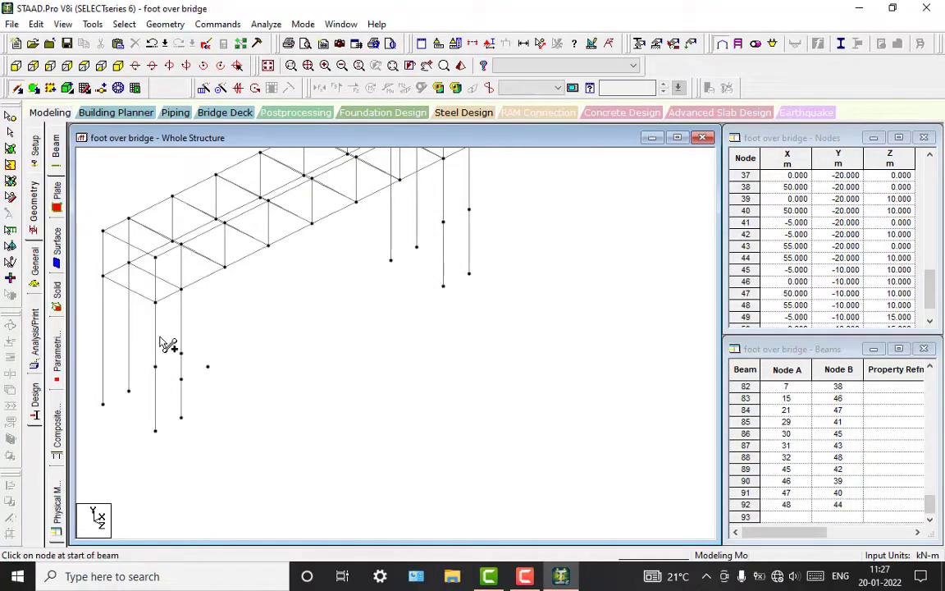
left_click_drag(156, 366, 182, 355)
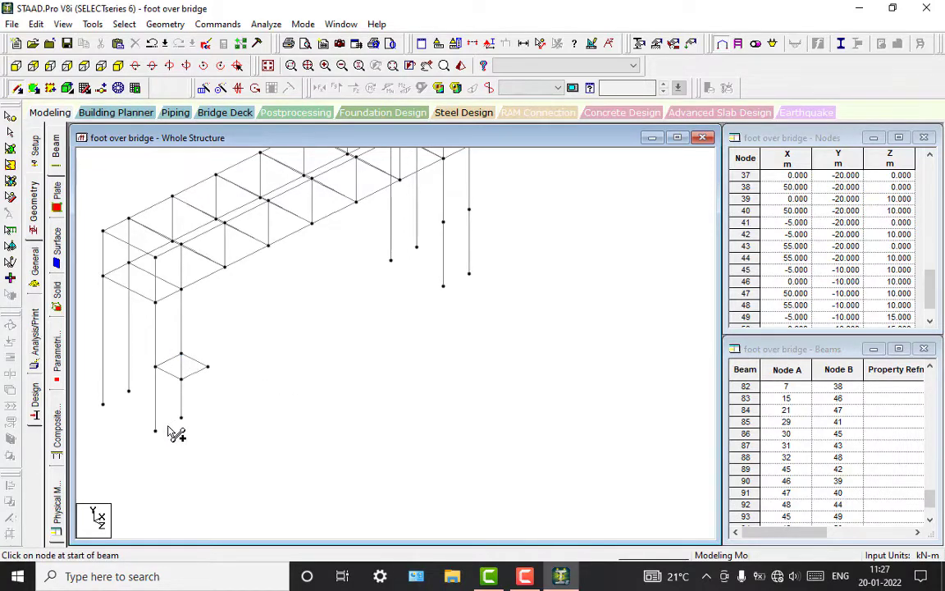
left_click(10, 116)
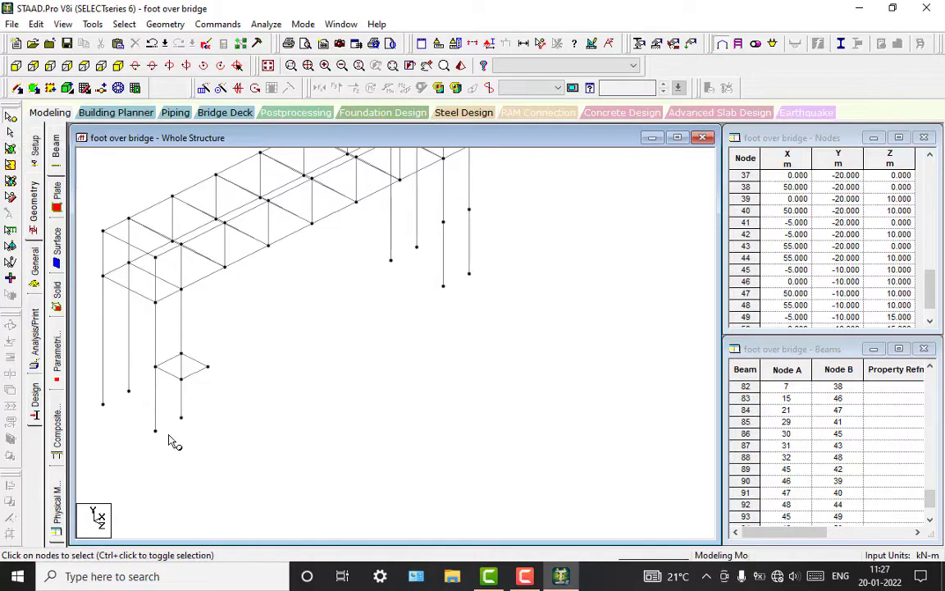
Select the four column base nodes on the Z = 10 m side, at X = -5, 0, 50 and 55 m.
left_click(159, 432)
left_click(181, 418, "ctrl")
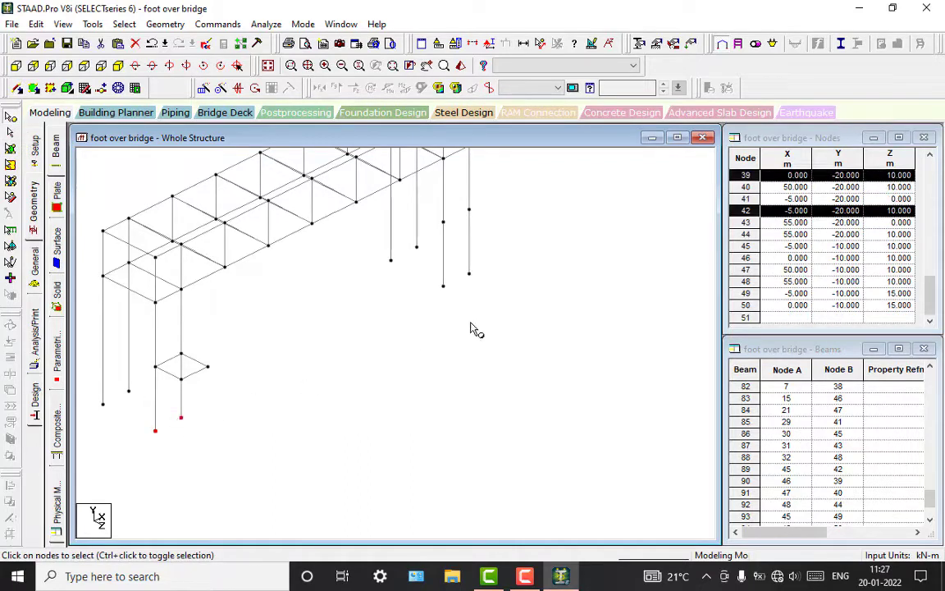
left_click(443, 286, "ctrl")
left_click(470, 274, "ctrl")
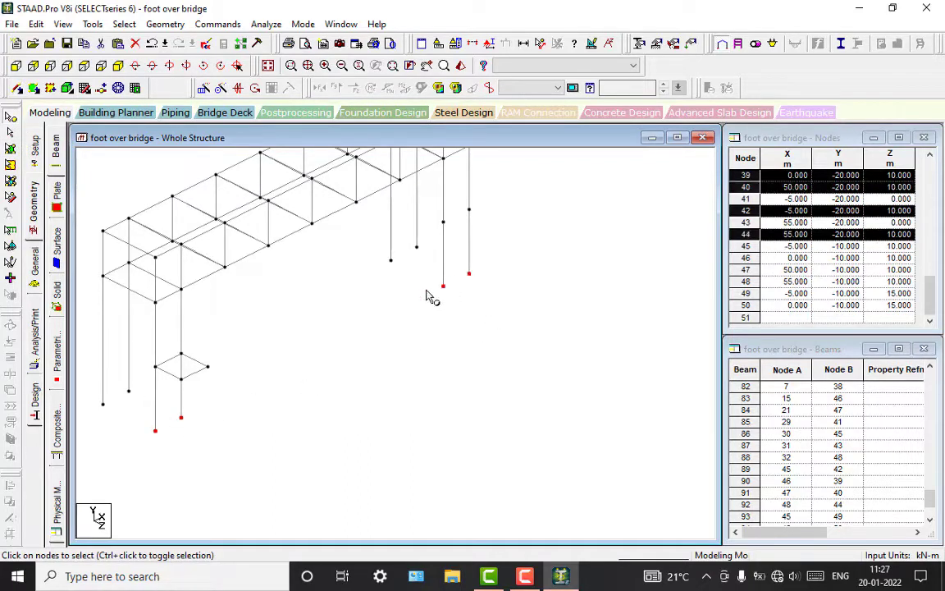
Try pasting the four column base nodes at a Z offset of 10 m and undo the paste.
key("ctrl+v")
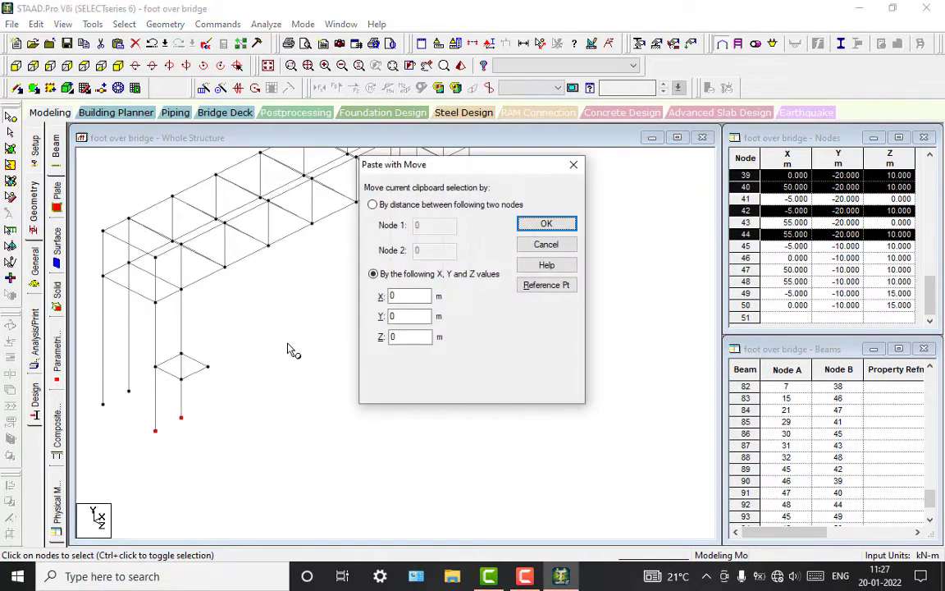
double_click(407, 336)
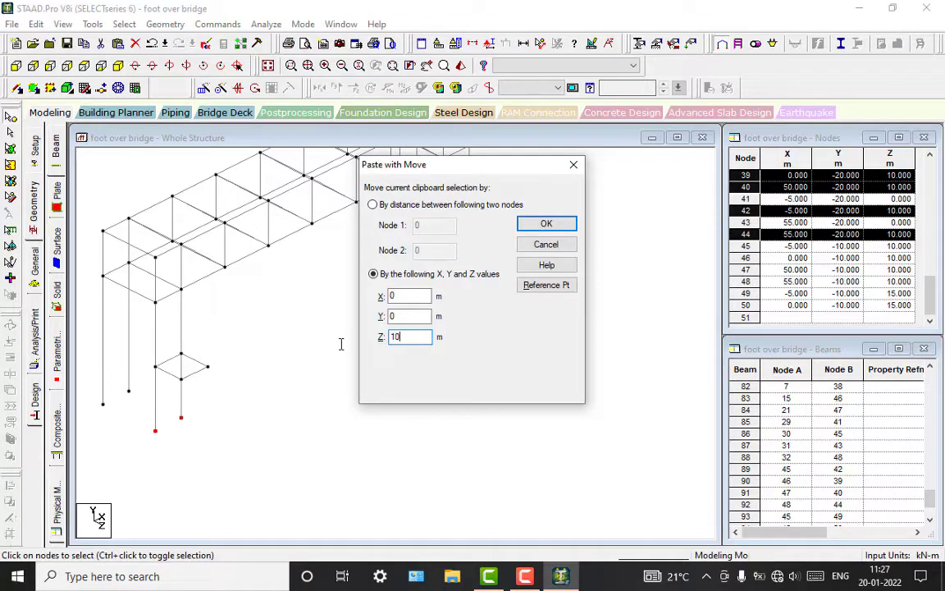
left_click(545, 223)
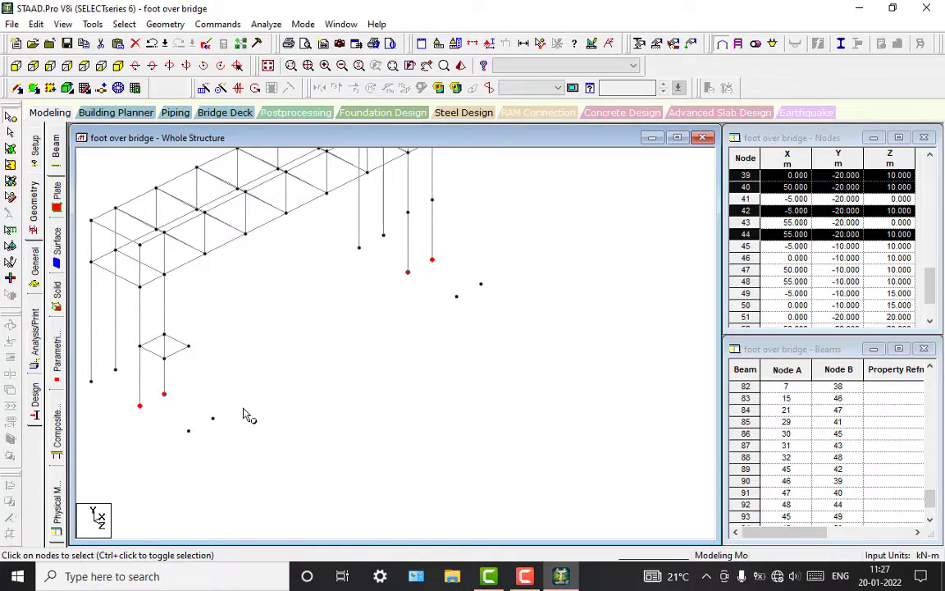
key("Delete")
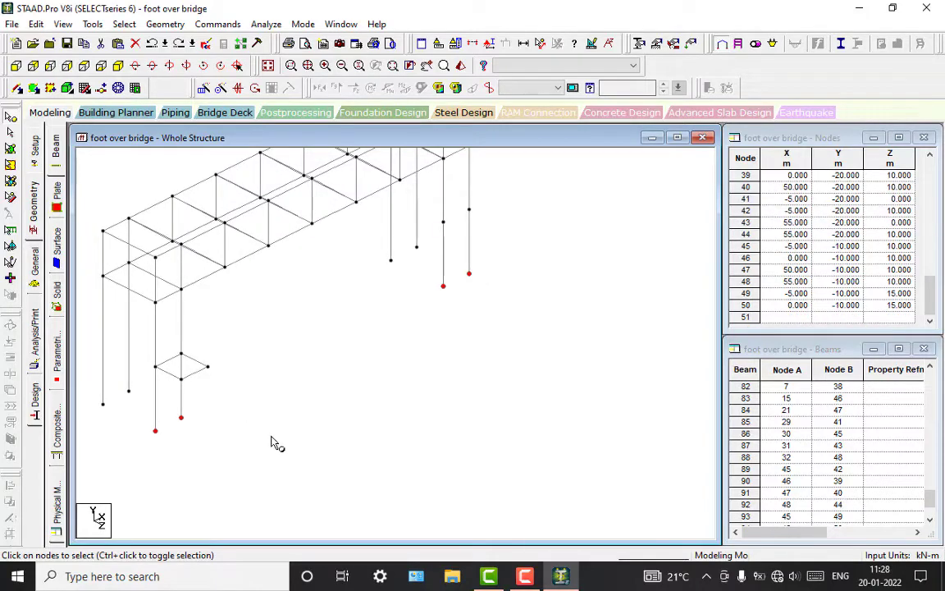
Paste copies of the four selected column base nodes at a Z offset of 15 m.
key("ctrl+v")
left_click_drag(393, 337, 317, 337)
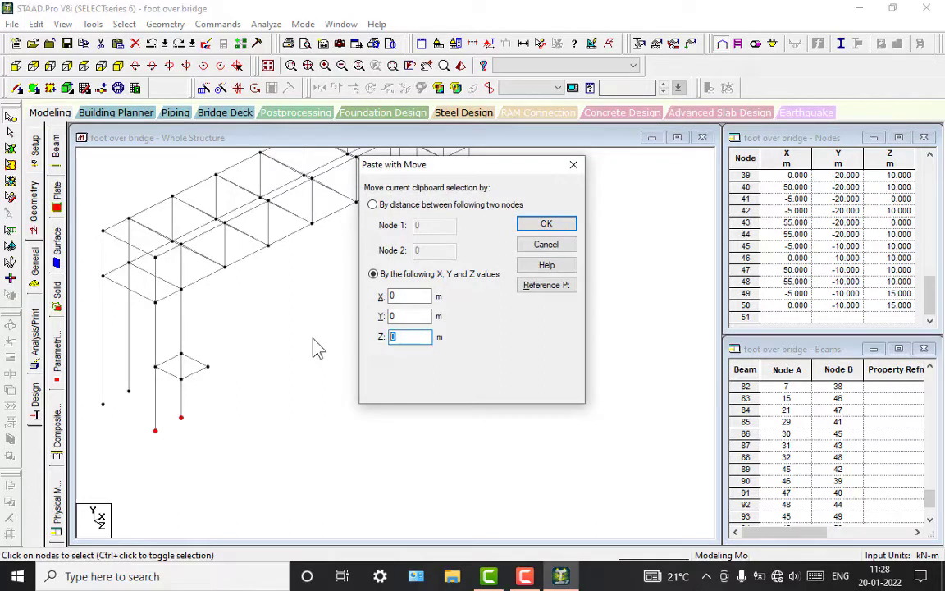
type("15")
left_click(543, 224)
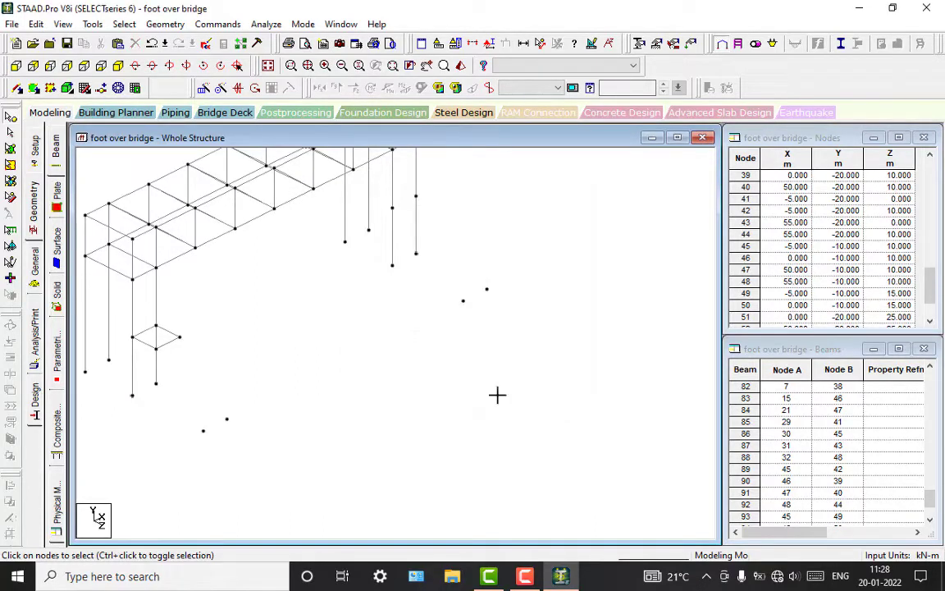
Copy the two mid-height column nodes at X = 50 m and X = 55 m and paste them at a Z offset of 5 m.
middle_click_drag(279, 379, 293, 403)
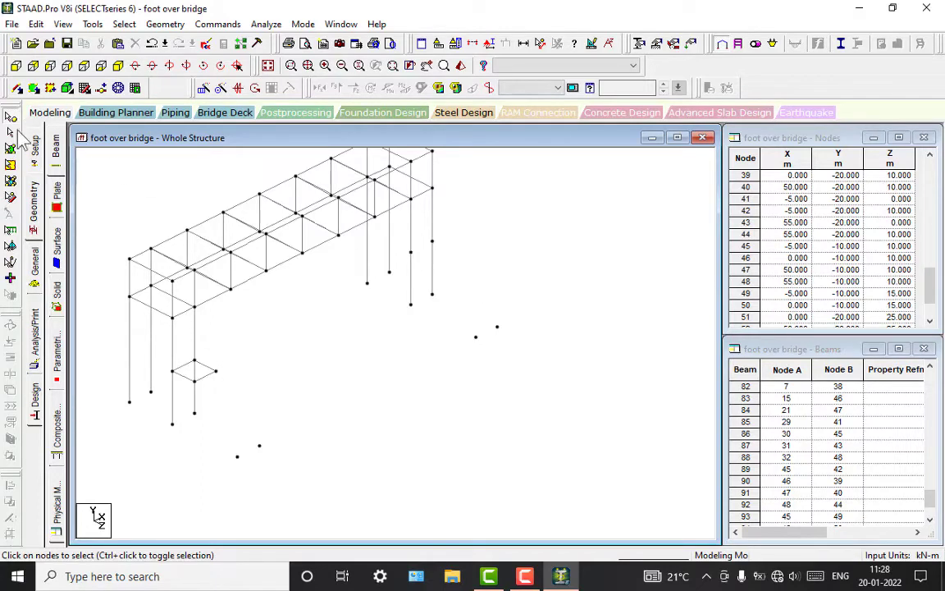
left_click(410, 252)
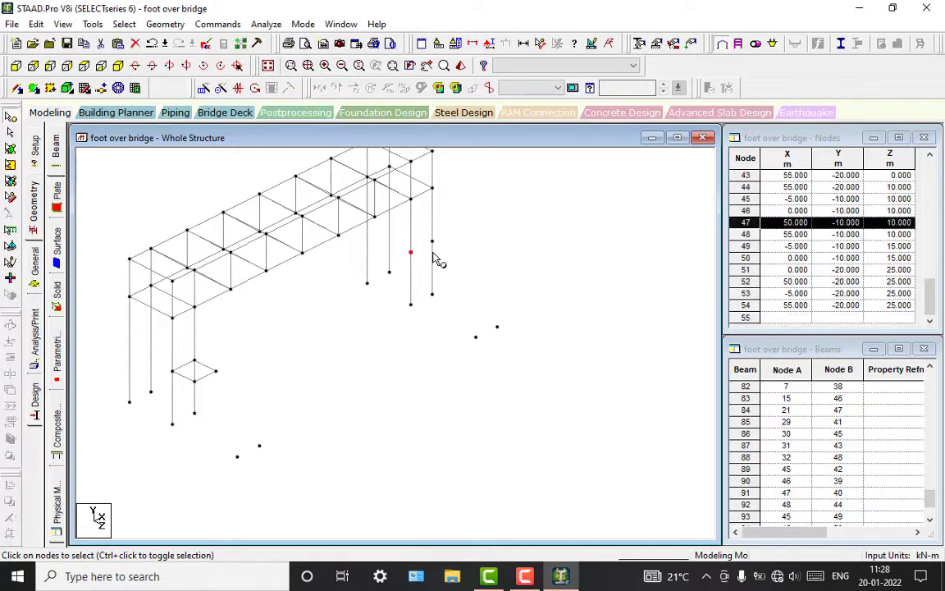
left_click(432, 243, "ctrl")
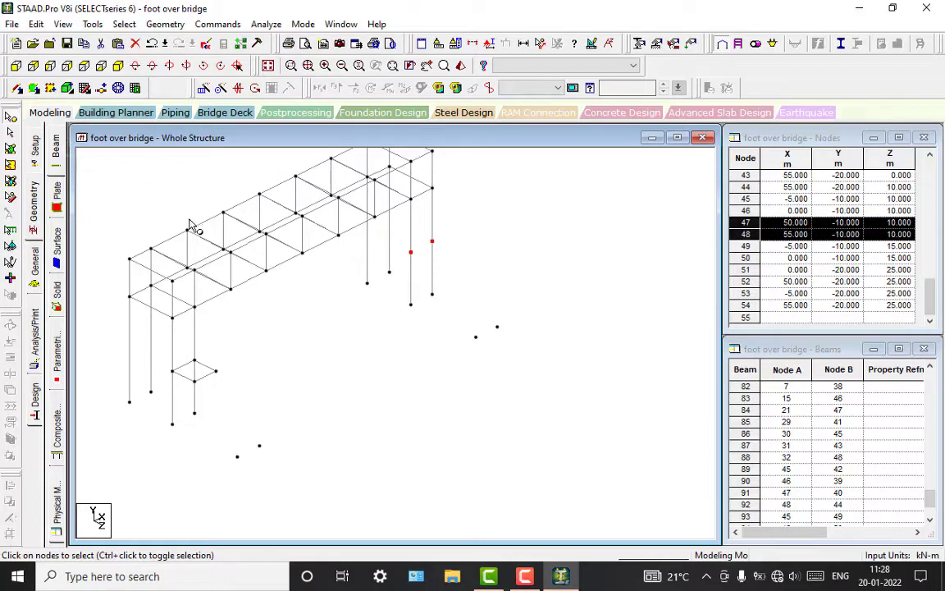
key("ctrl+v")
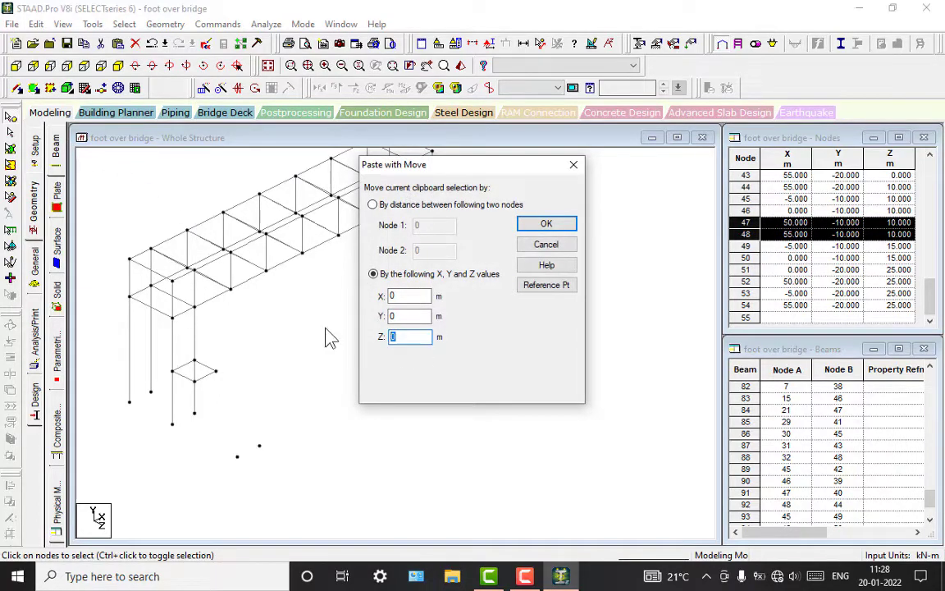
type("5")
key("Return")
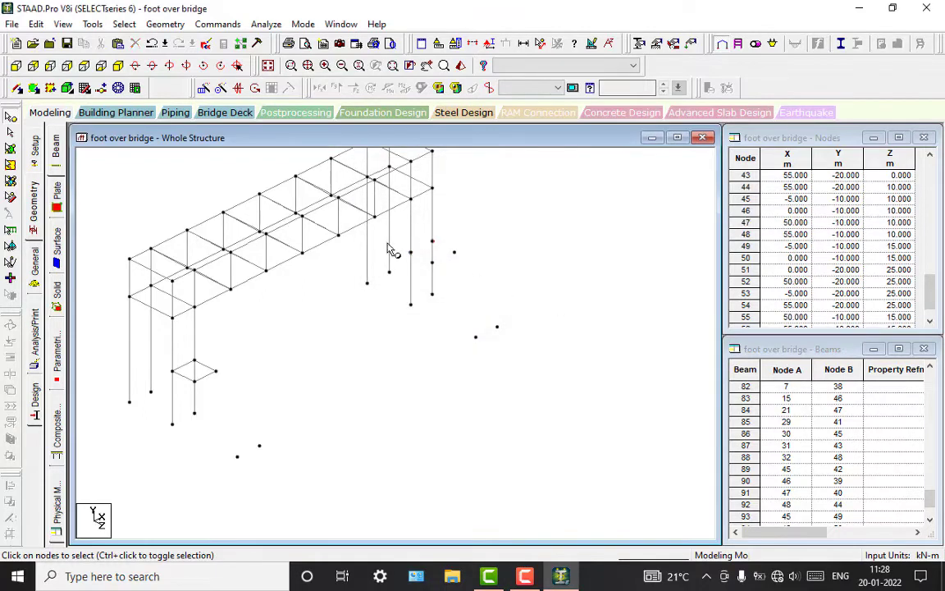
Connect the four mid-height nodes at X = 50 m and X = 55 m with beams, forming a rectangle between Z = 10 m and Z = 15 m.
left_click(16, 88)
mouse_move(410, 257)
left_mouse_down()
mouse_move(443, 280)
mouse_move(432, 244)
mouse_move(453, 253)
mouse_move(431, 263)
mouse_move(437, 242)
mouse_move(420, 261)
mouse_move(453, 252)
left_mouse_up()
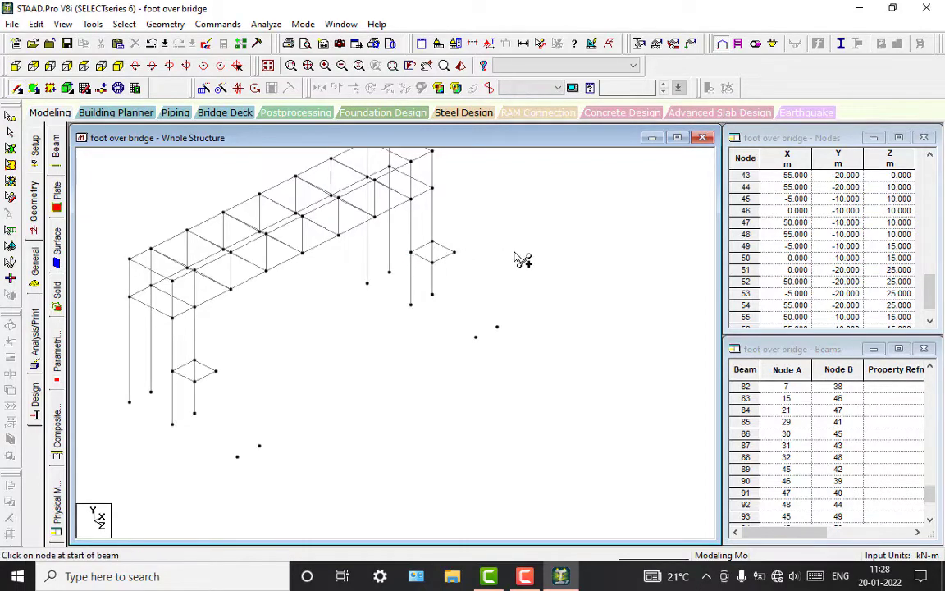
scroll(229, 416, "up", 1)
scroll(249, 397, "up", 2)
scroll(258, 396, "down", 2)
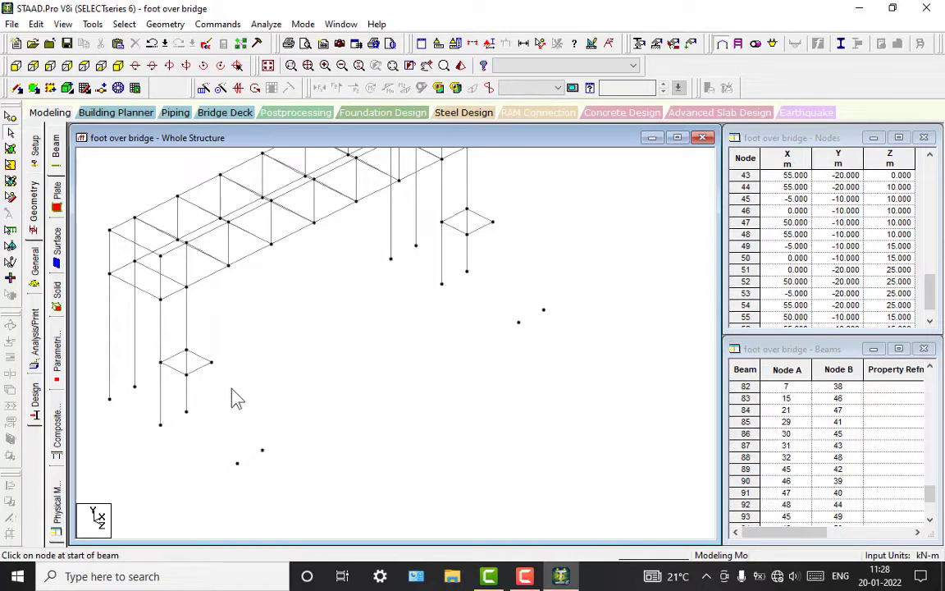
left_click(10, 116)
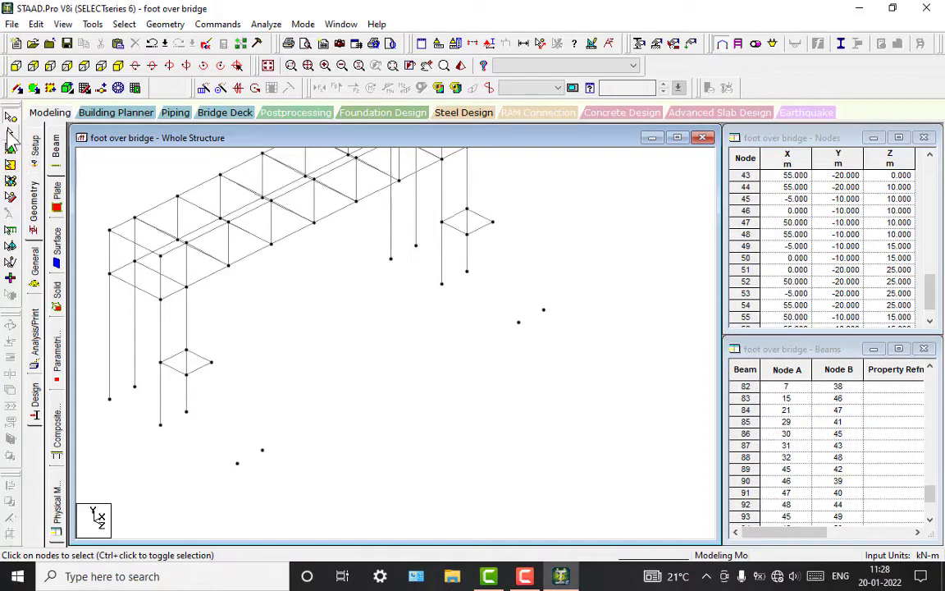
left_click(526, 320)
left_click(520, 577)
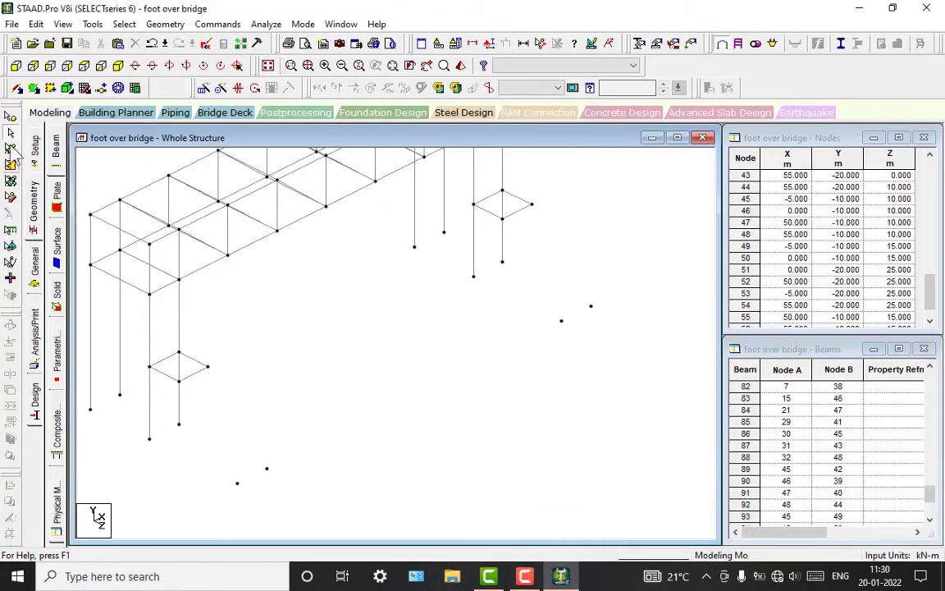
Select the two mid-height landing nodes at X = -5 m and X = 0 m on the Z = 15 m edge.
left_click(11, 130)
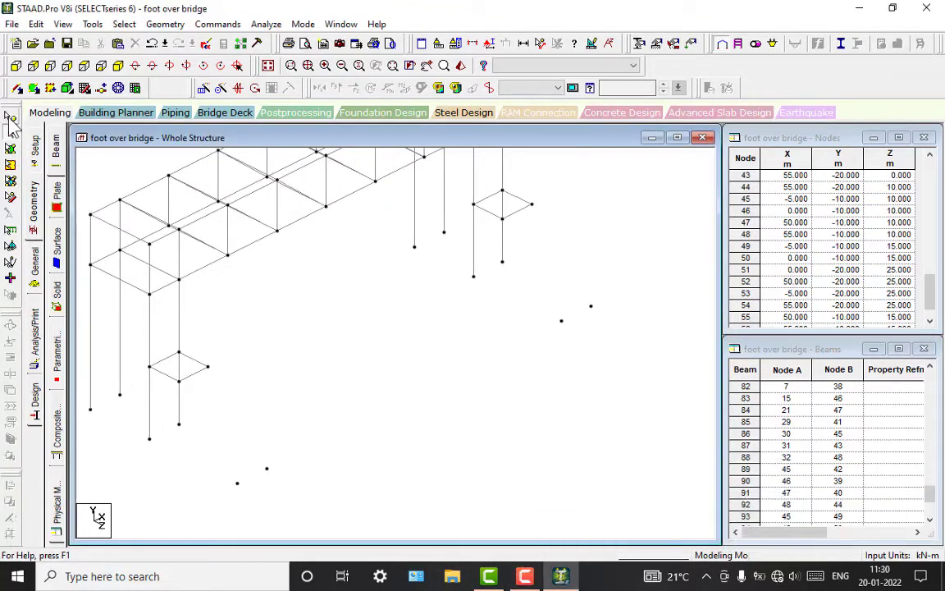
left_click(179, 382)
left_click(207, 368, "ctrl")
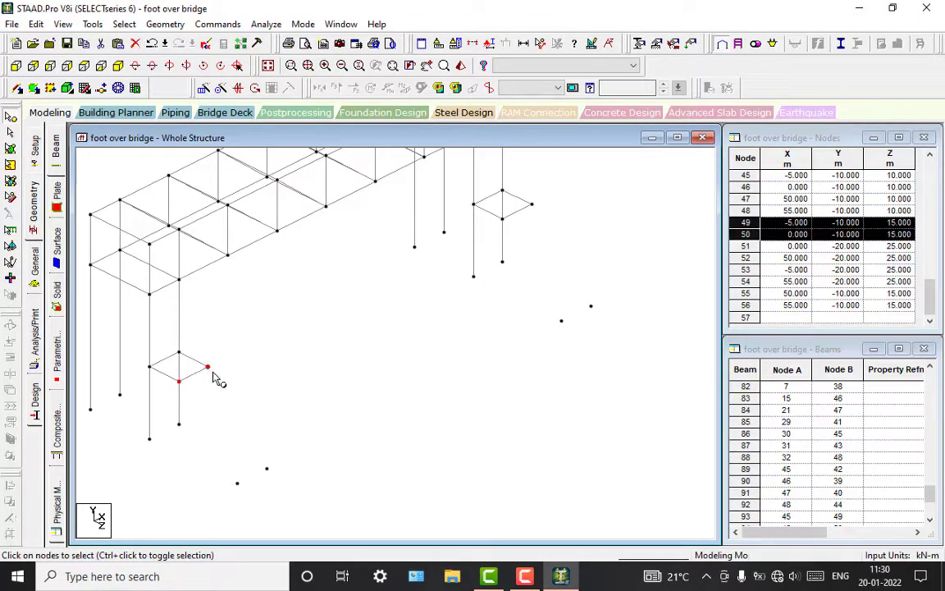
key("Left")
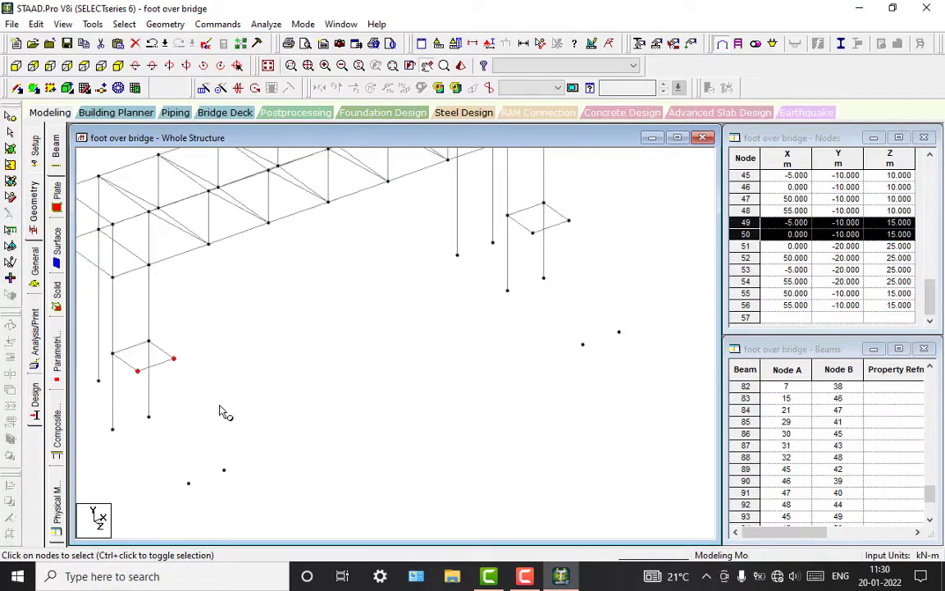
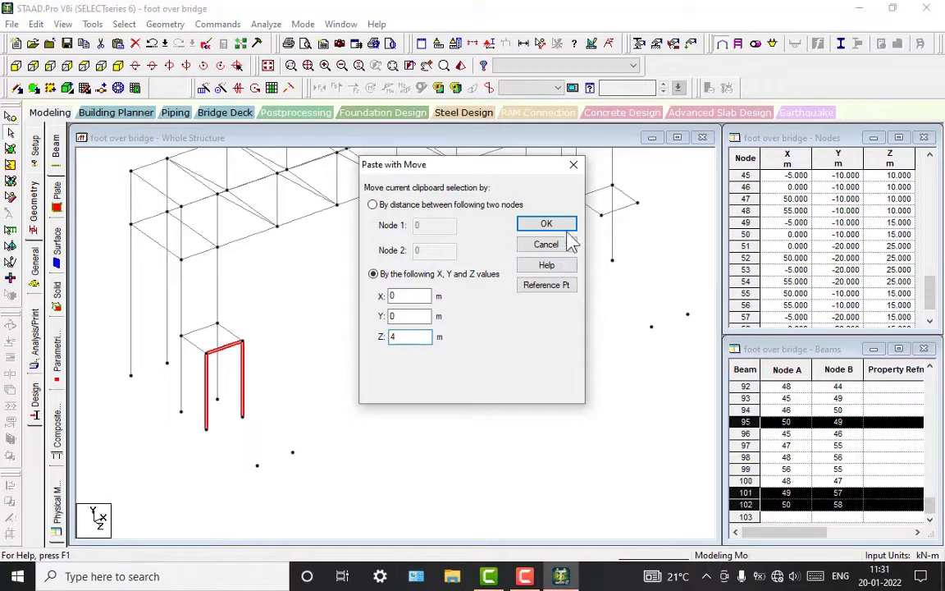
Paste the copied portal of two columns and their top beam at a Z offset of 4 m.
left_click(558, 224)
left_click(312, 337)
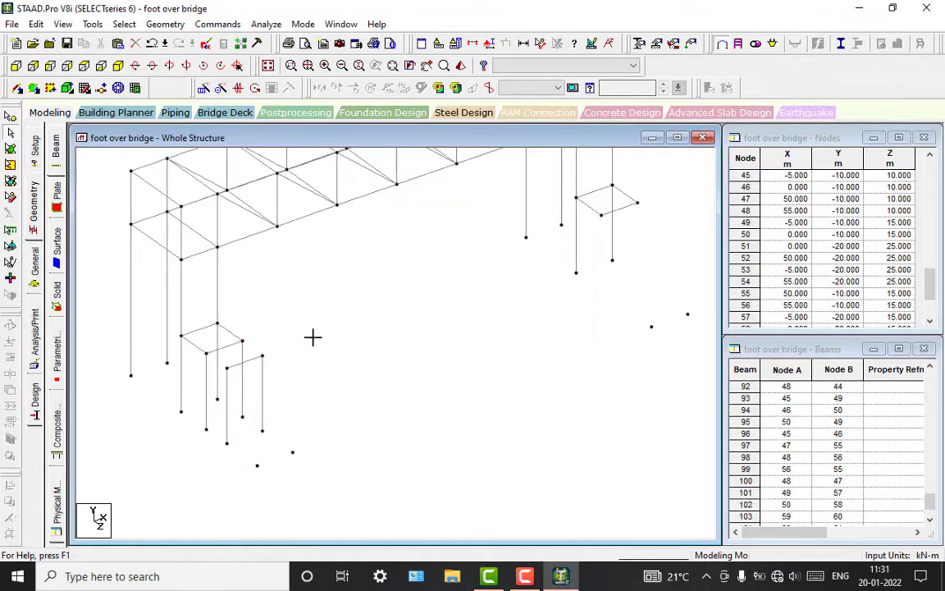
Join the tops of the two portals with beams from Z = 15 m to Z = 19 m at X = -5 m and X = 0 m.
left_click(10, 116)
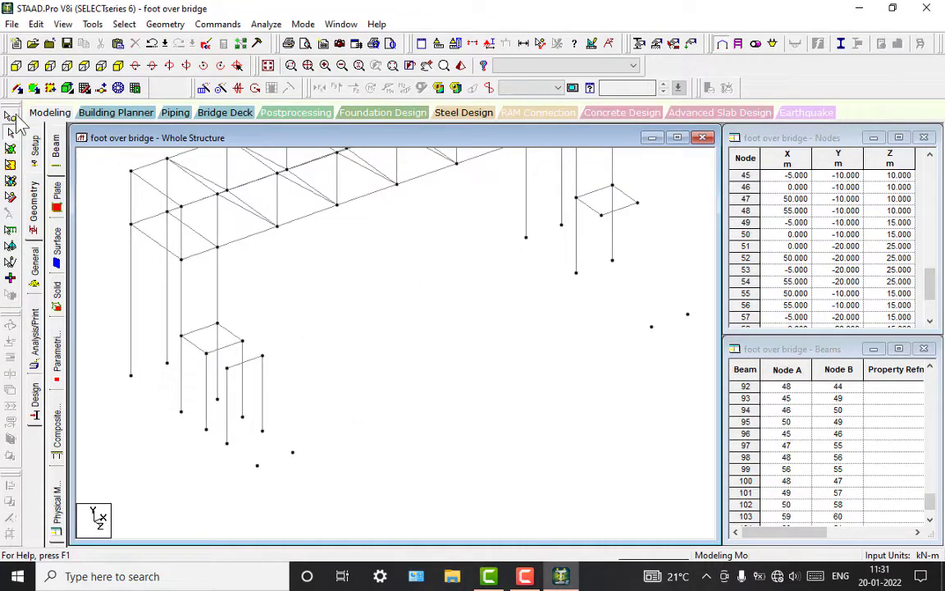
left_click(242, 342)
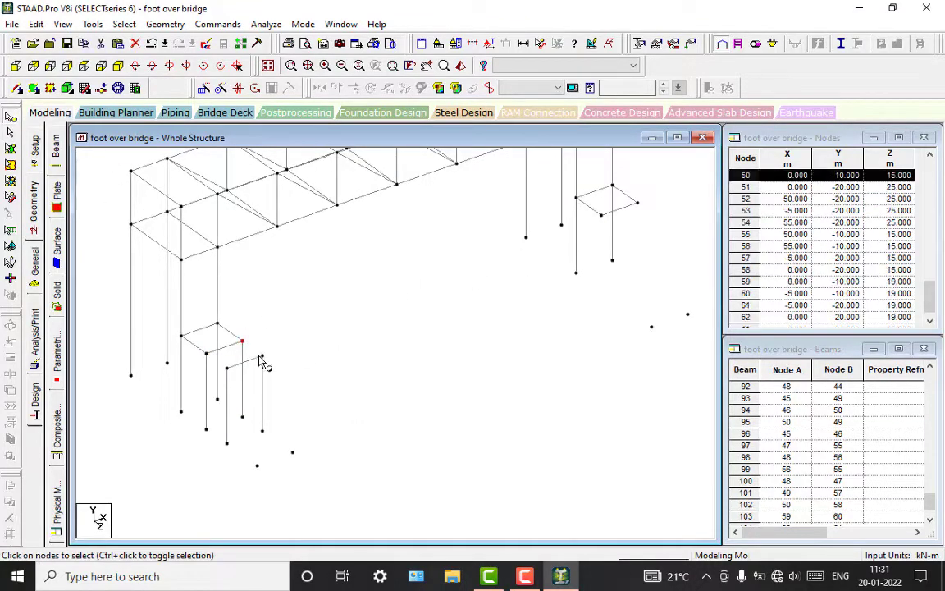
left_click(16, 88)
left_click_drag(241, 348, 229, 368)
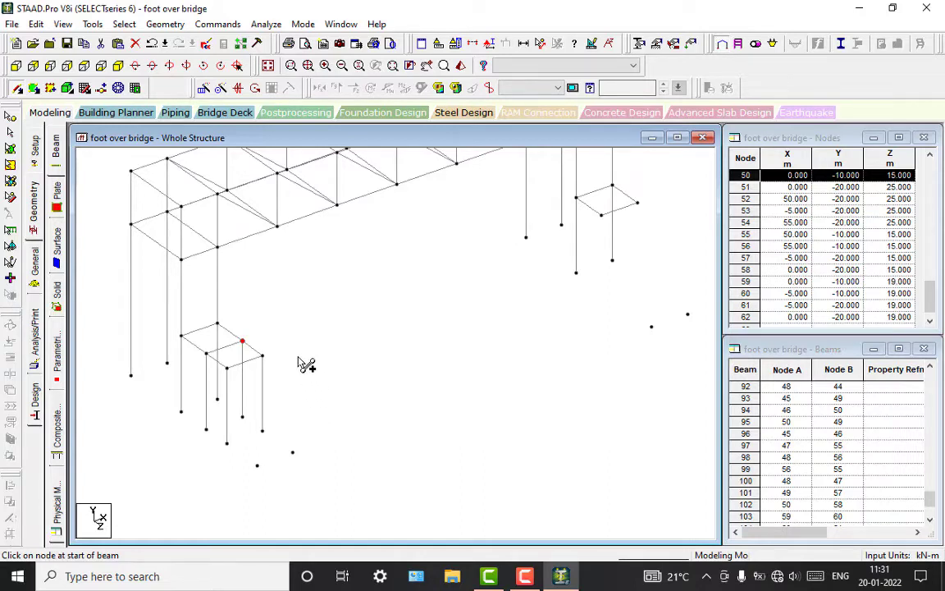
key("Escape")
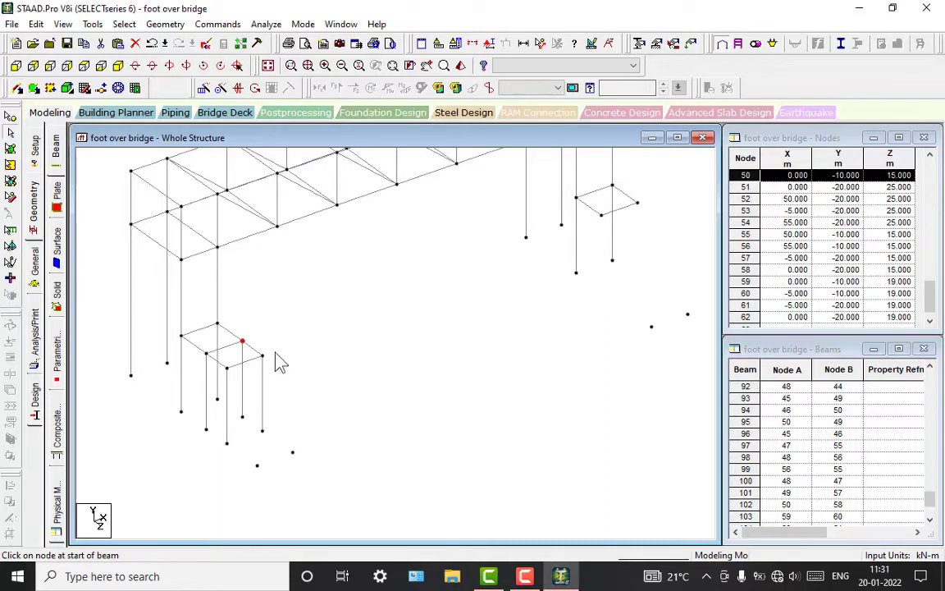
Repeat the four top beams between Z = 15 m and Z = 19 m upward with one linked Translational Repeat step of 3 m along Y.
left_click(207, 355)
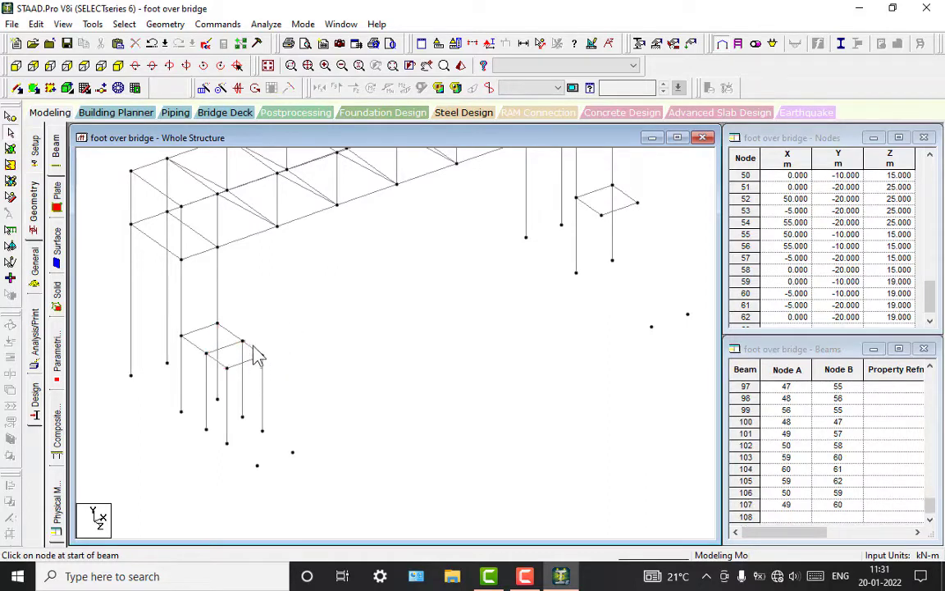
left_click(227, 361, "ctrl")
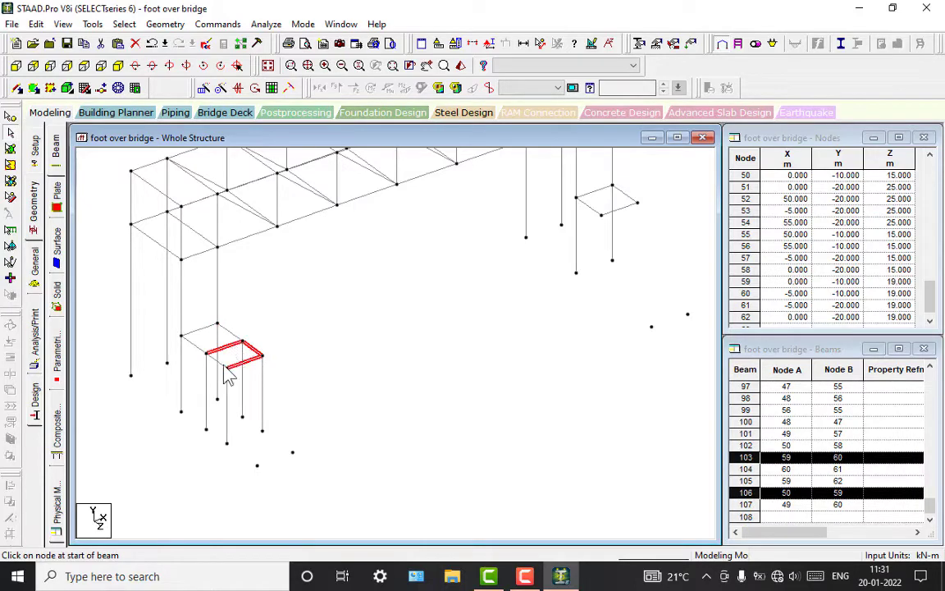
left_click(217, 361, "ctrl")
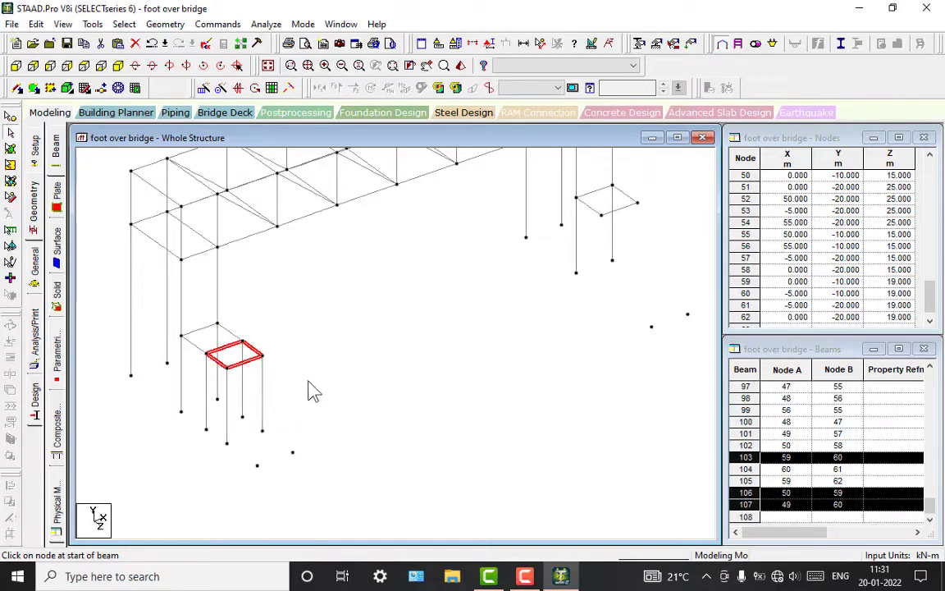
left_click(204, 88)
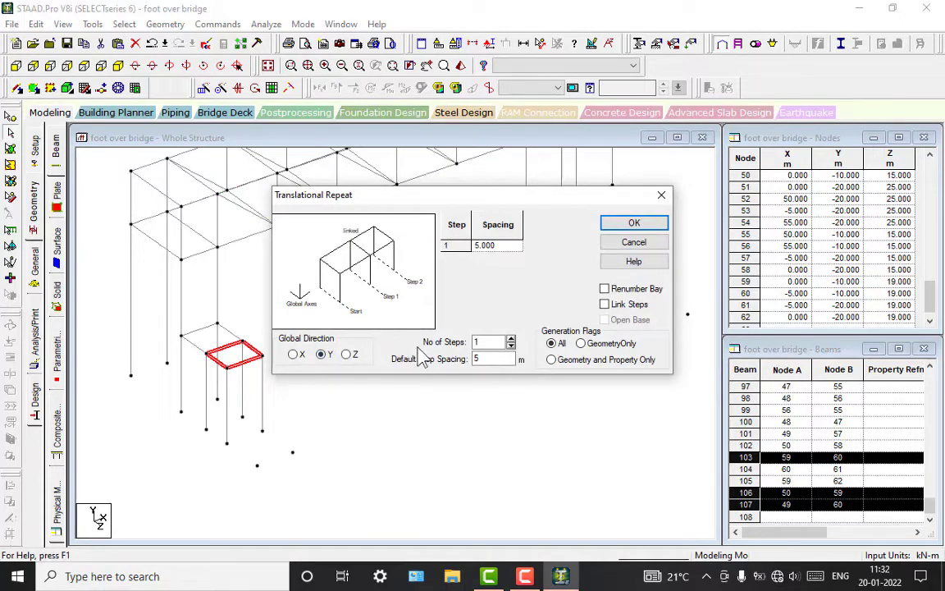
double_click(479, 361)
left_click(605, 304)
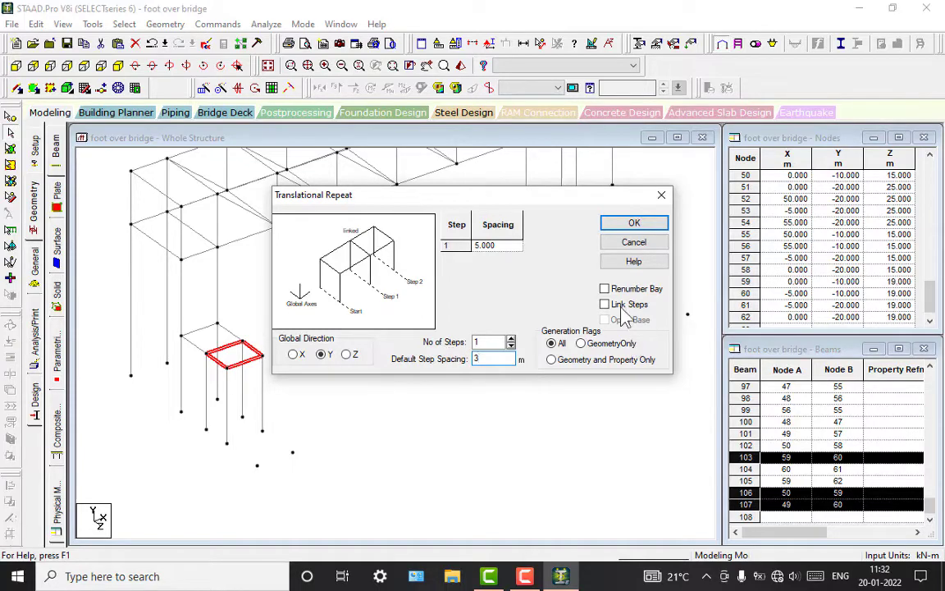
left_click(634, 223)
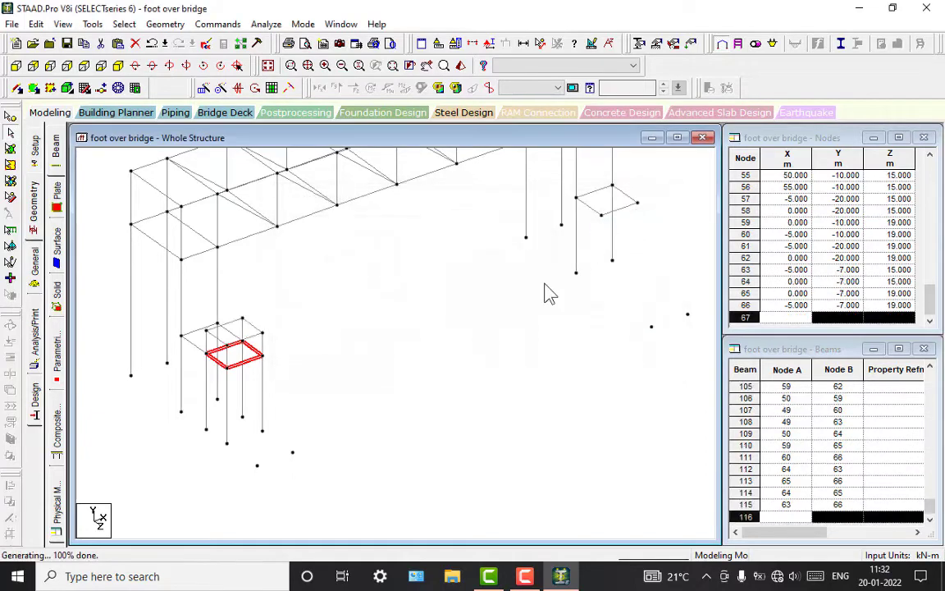
Draw two inclined stair beams from the bridge end's lower nodes to the Y = -7 m, Z = 15 m nodes at X = -5 m and X = 0 m.
left_click(393, 329)
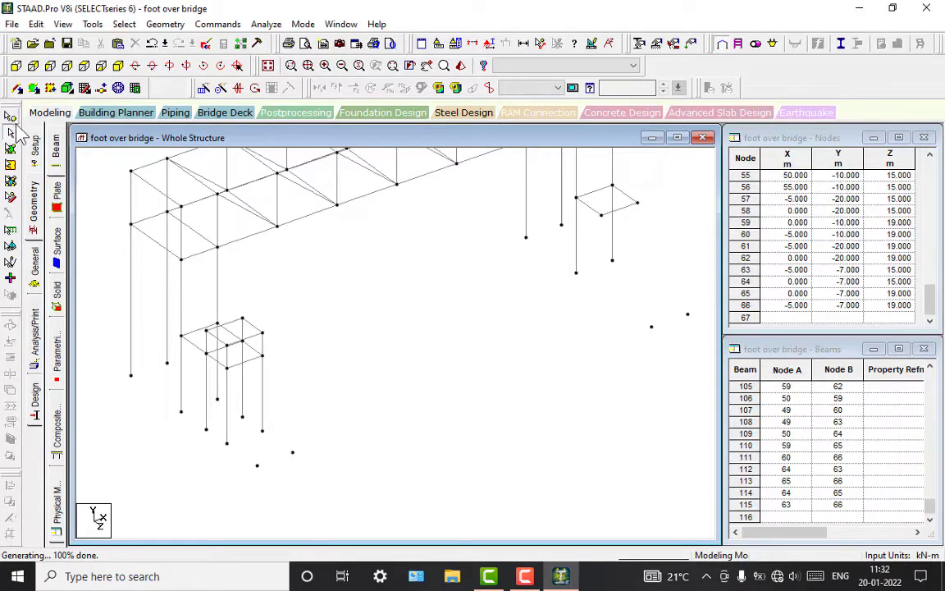
left_click(22, 92)
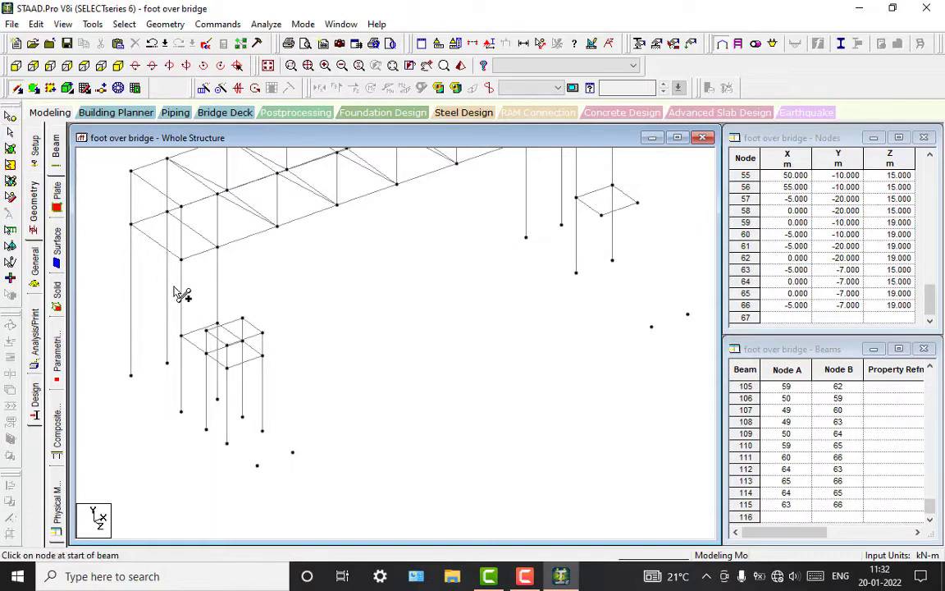
left_click_drag(181, 259, 206, 330)
left_click_drag(219, 247, 243, 319)
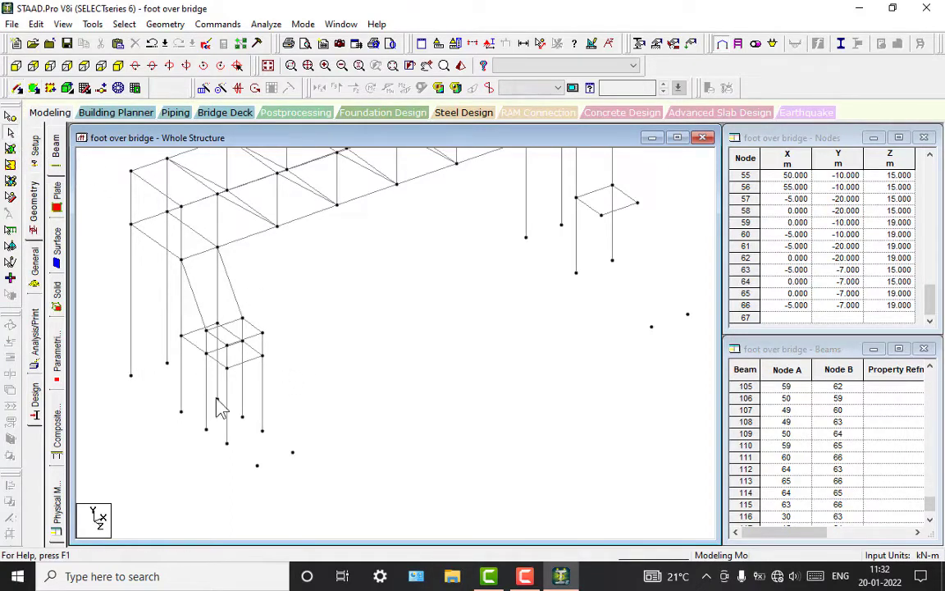
Delete the mid-height beam between the two bridge-end columns and the landing side beam running from there to Z = 15 m at X = -5 m.
middle_click_drag(210, 371, 289, 371)
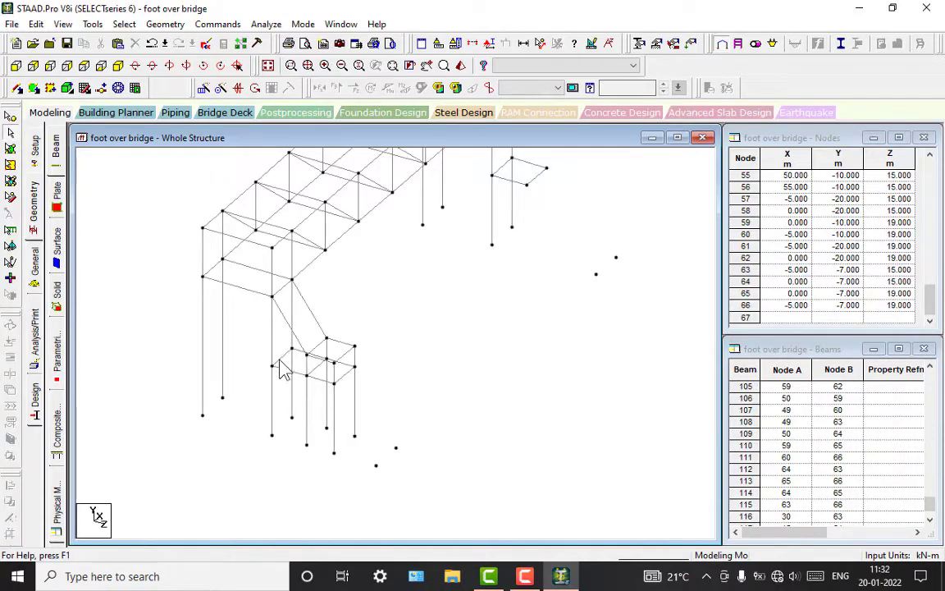
left_click(281, 362)
key("Delete")
key("Return")
left_click(292, 374)
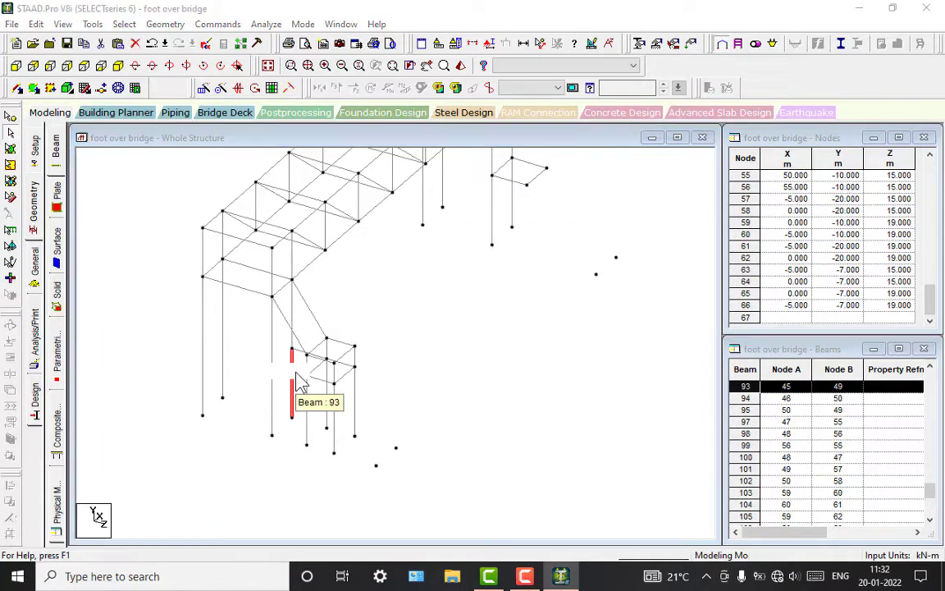
key("Delete")
left_click(575, 319)
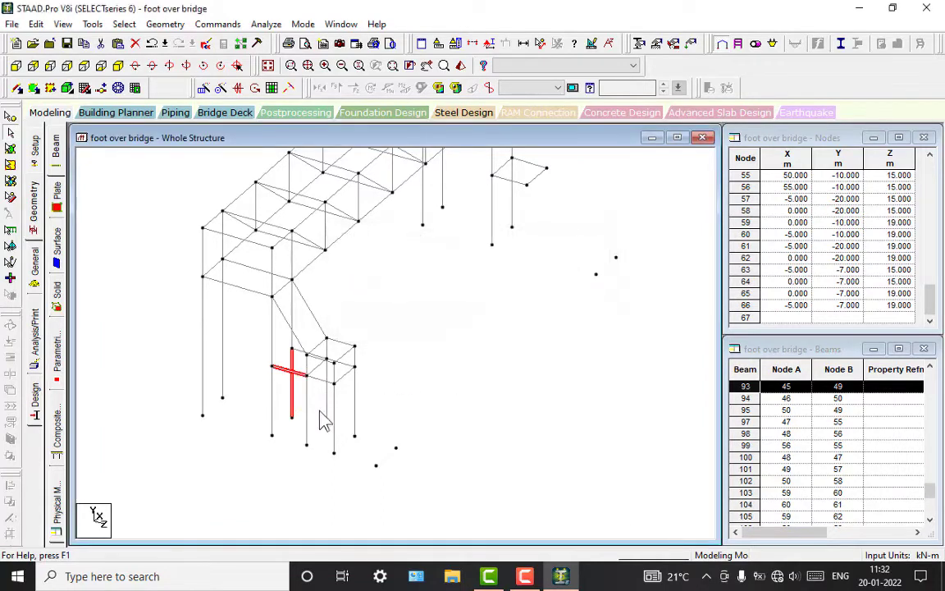
left_click(300, 376)
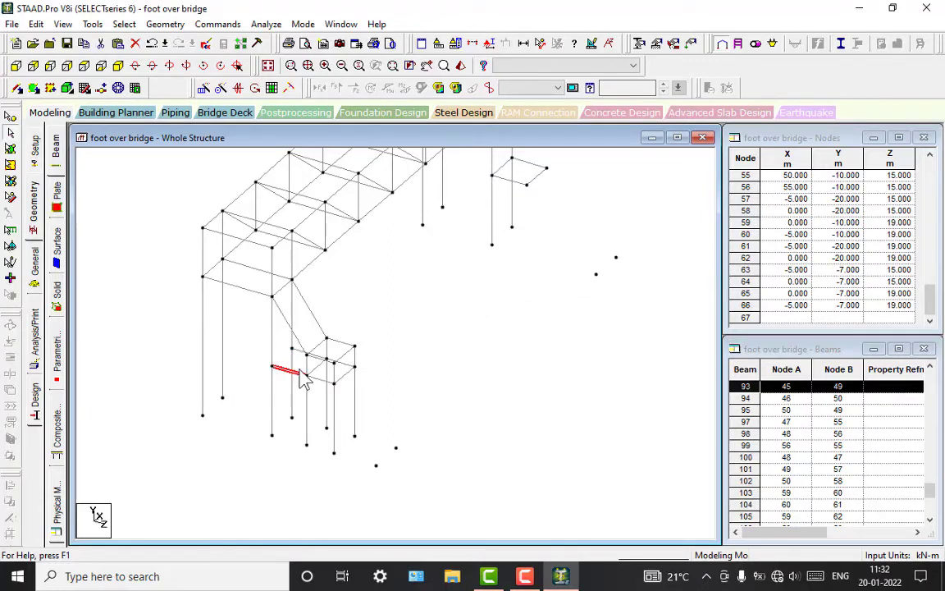
key("Delete")
key("Return")
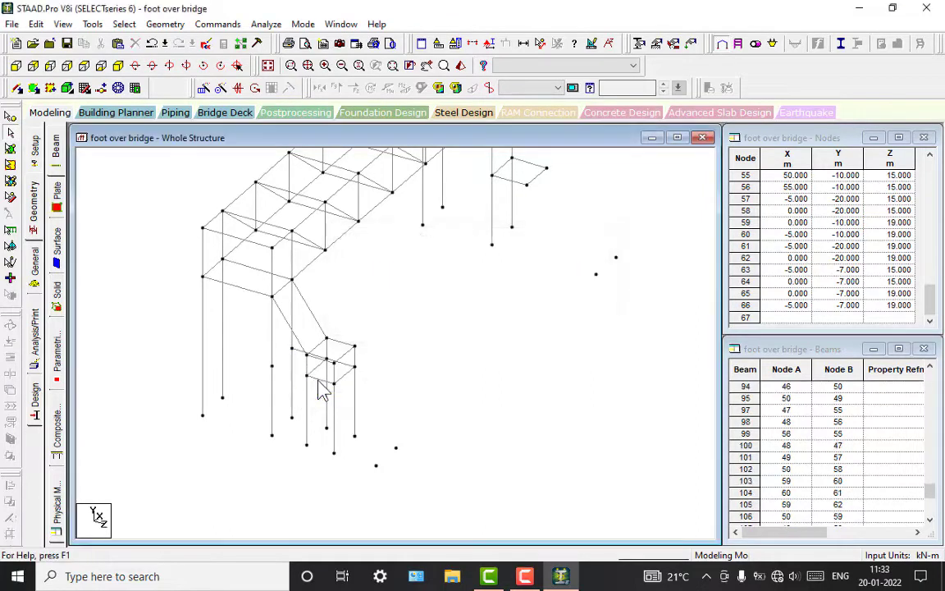
left_click(303, 353)
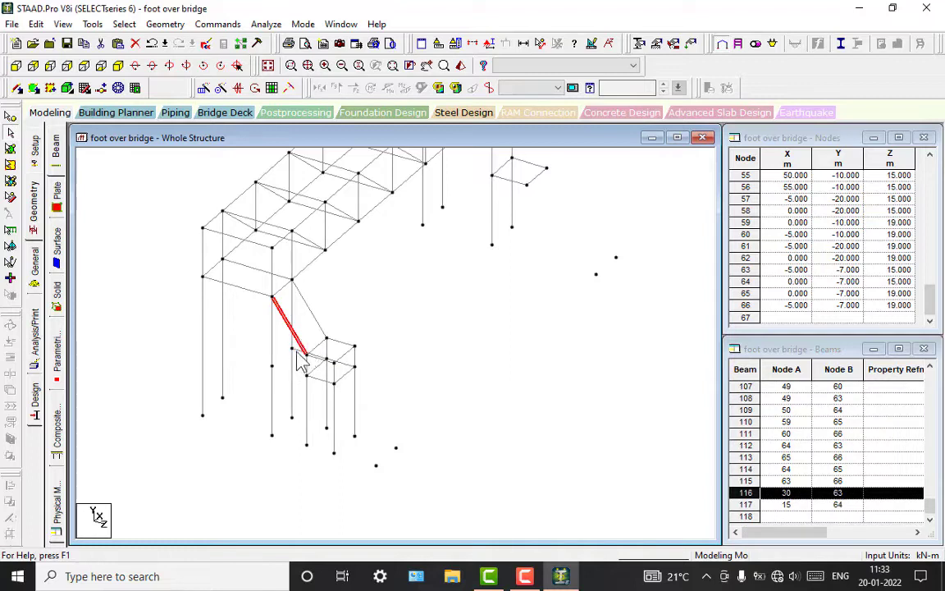
key("Delete")
key("Return")
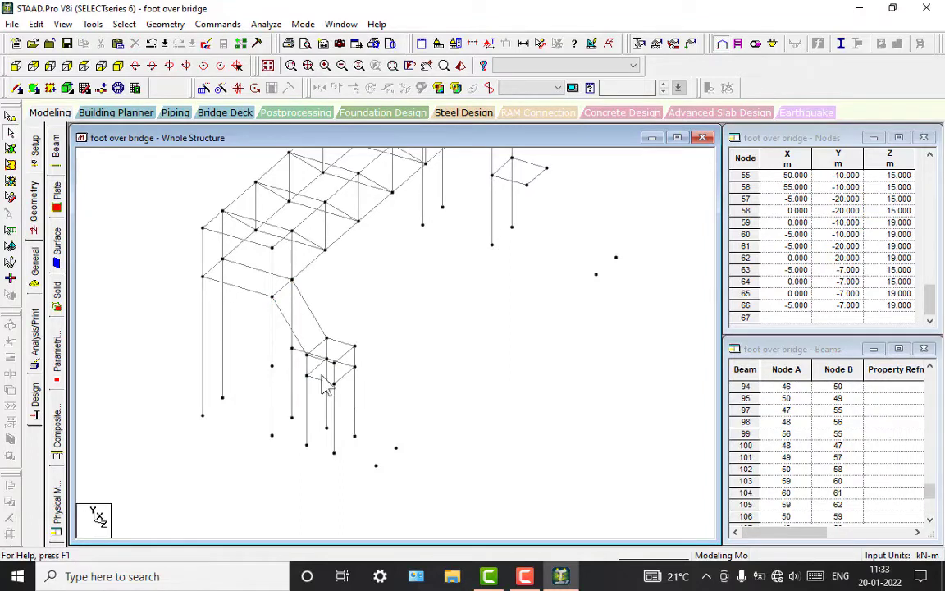
left_click(346, 373)
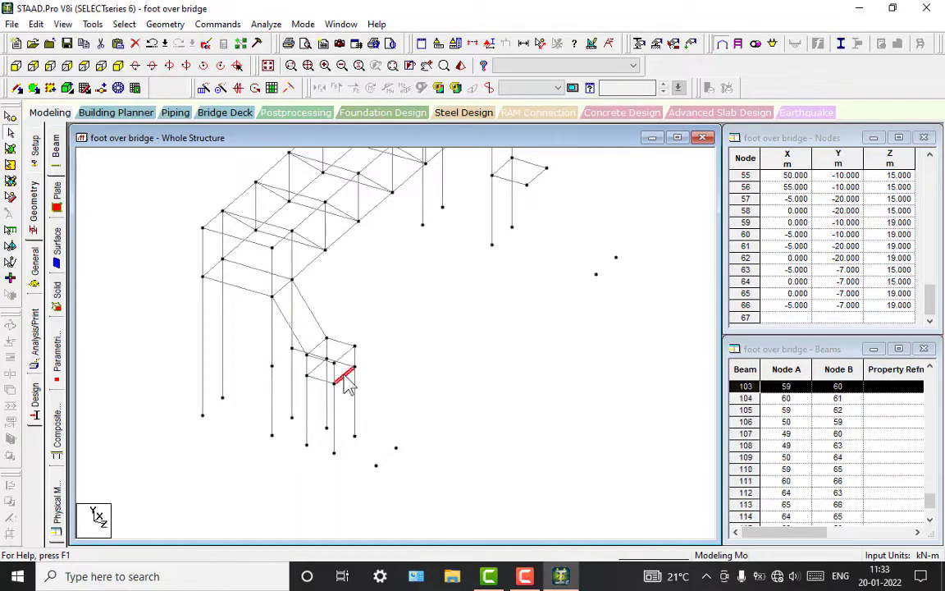
left_click(337, 361)
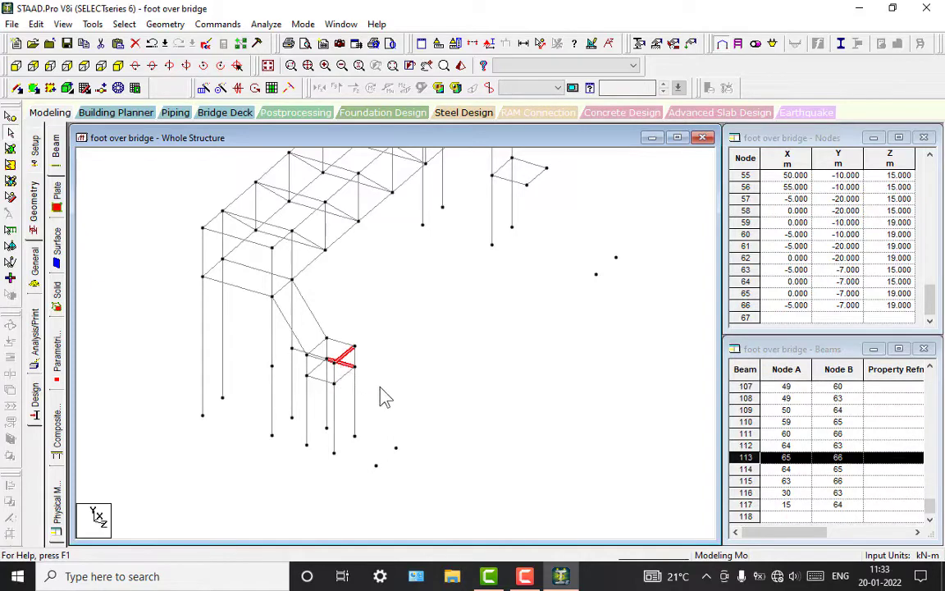
key("Delete")
key("Return")
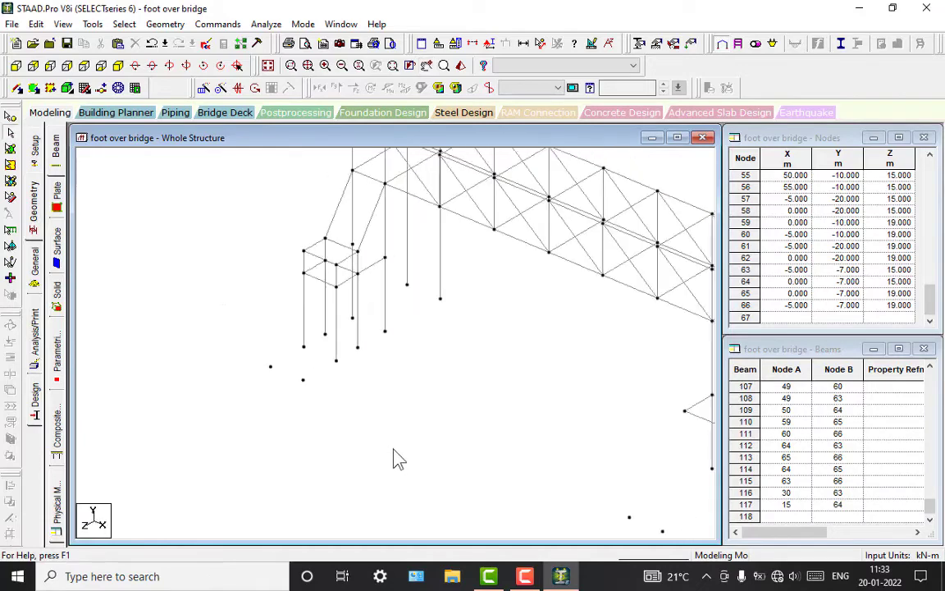
Delete the remaining mid-height side beam at X = 0 m between the bridge column and the stair support column at Z = 15 m.
left_click(485, 240)
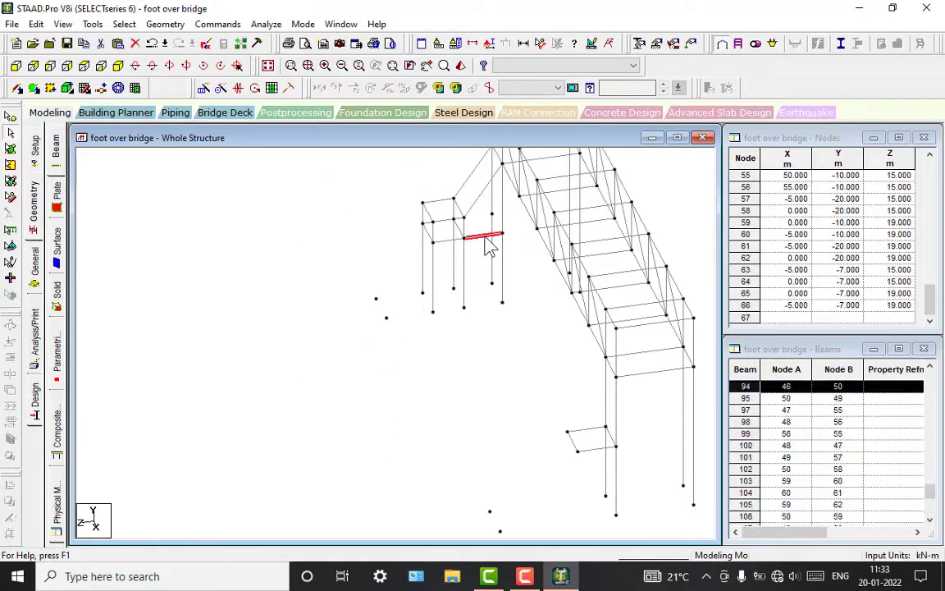
key("Delete")
key("Return")
Move the four stair support frame beams at Y = -10 m by -5 m along Y, splitting the existing members at the moved nodes.
scroll(439, 226, "up", 2)
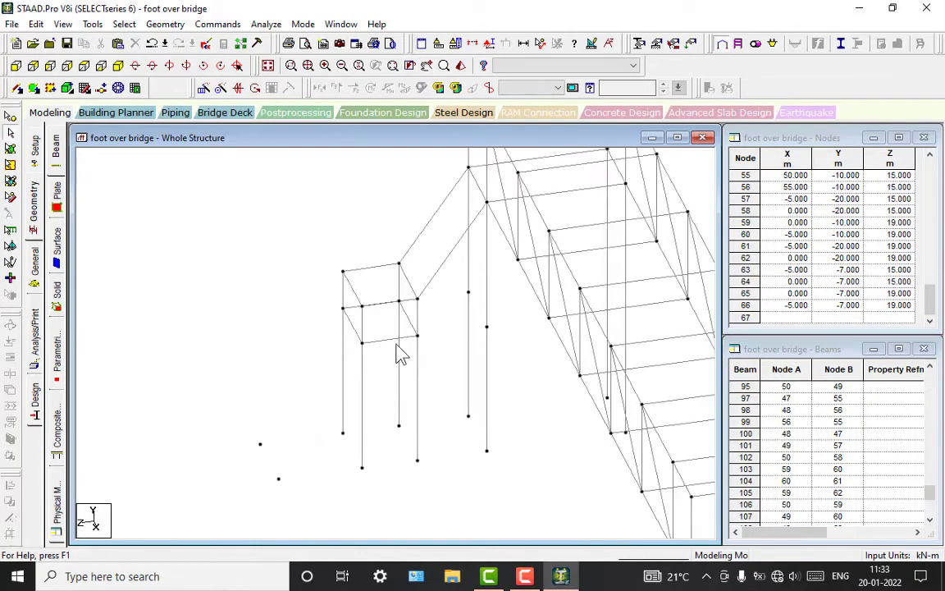
left_click(387, 341)
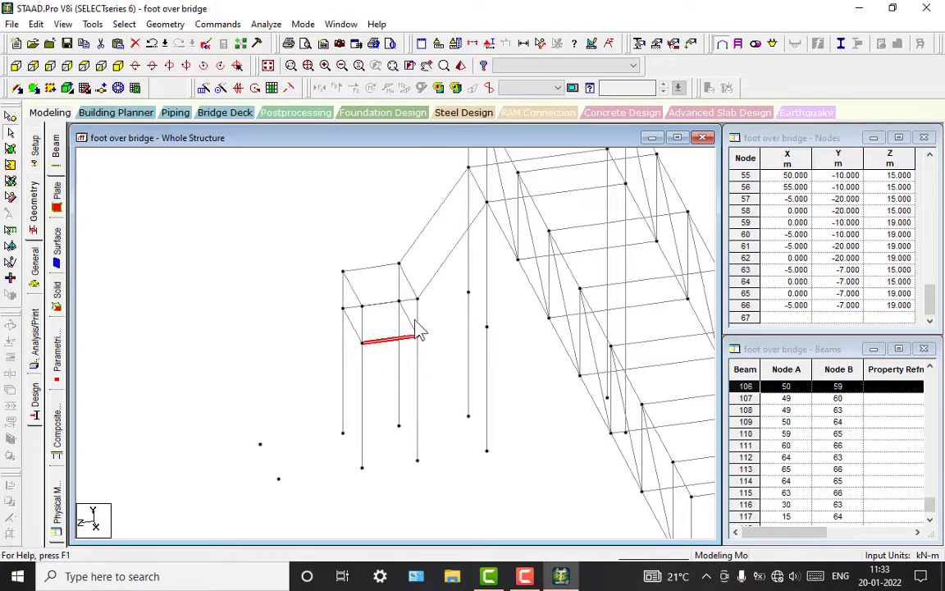
left_click(412, 324, "ctrl")
left_click(348, 319, "ctrl")
left_click(343, 287, "ctrl")
left_click(344, 351, "ctrl")
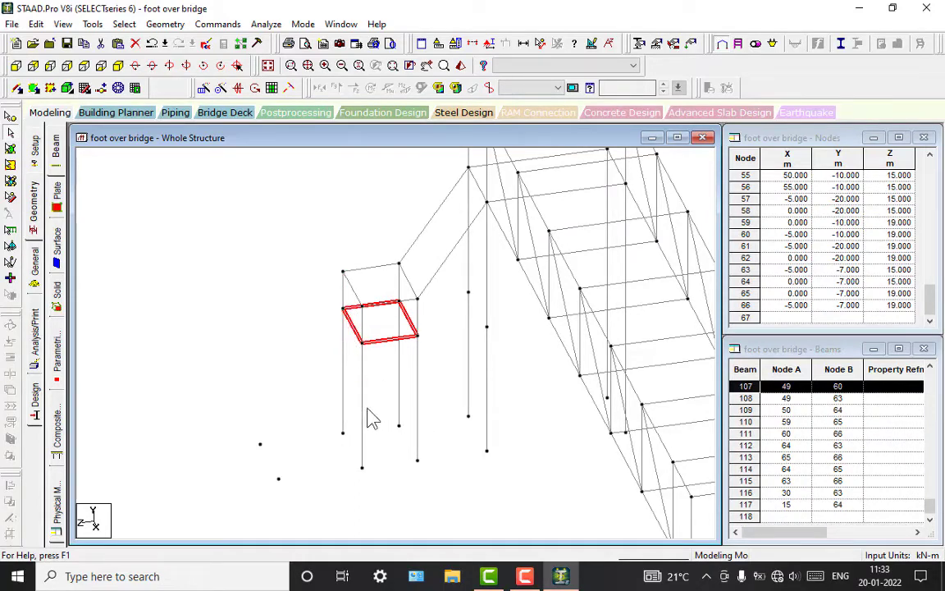
right_click(379, 336)
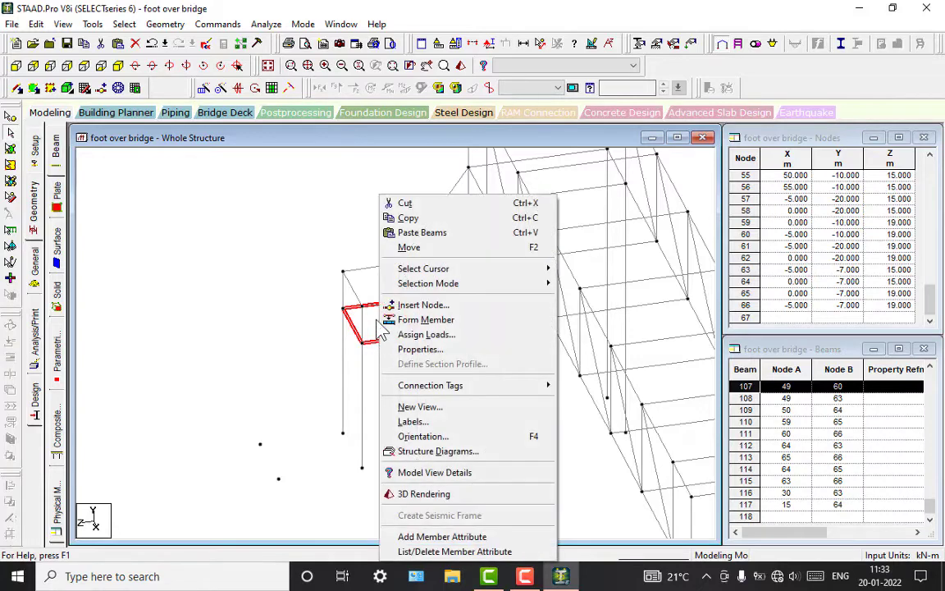
left_click(404, 248)
double_click(417, 317)
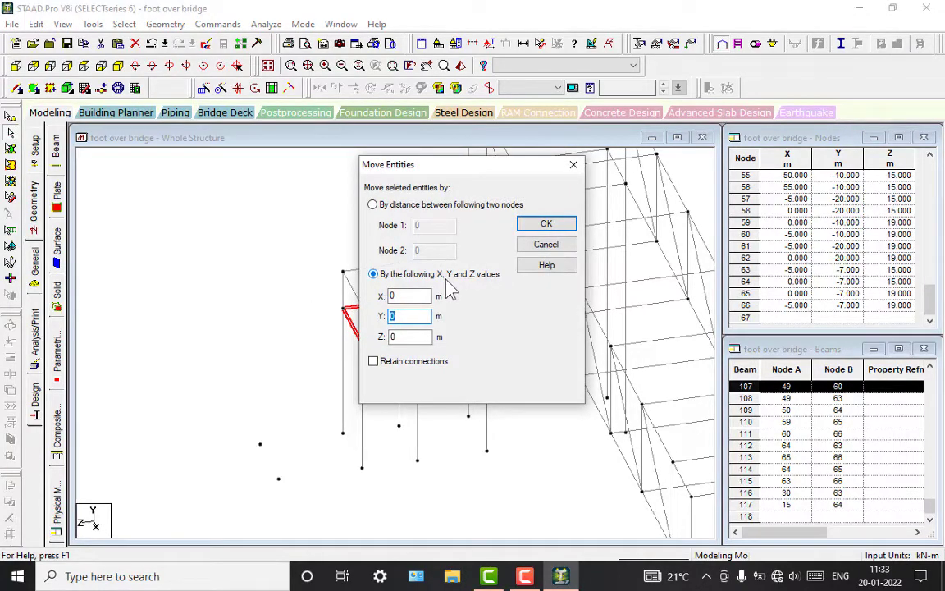
type("5")
key("Home")
type("-")
key("Return")
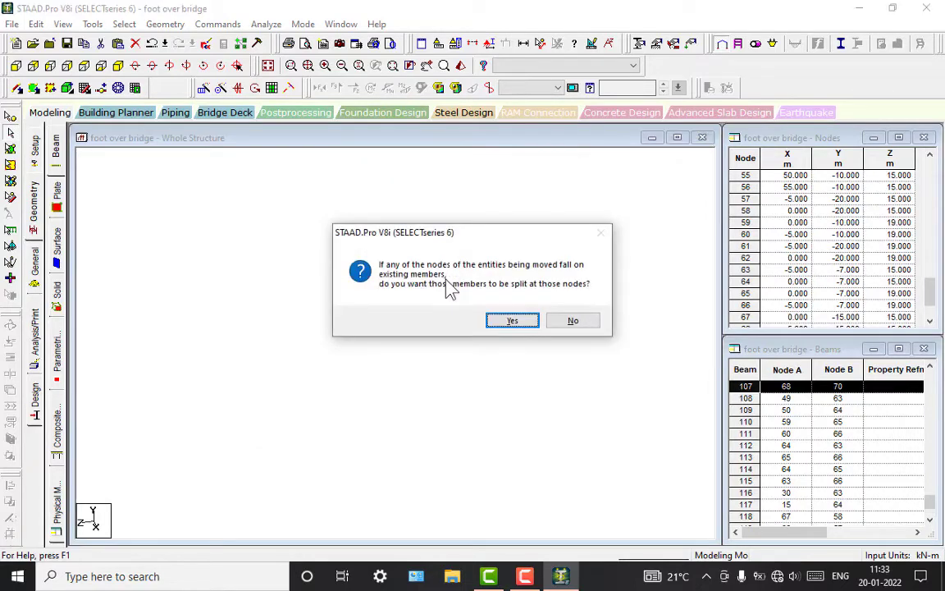
key("Return")
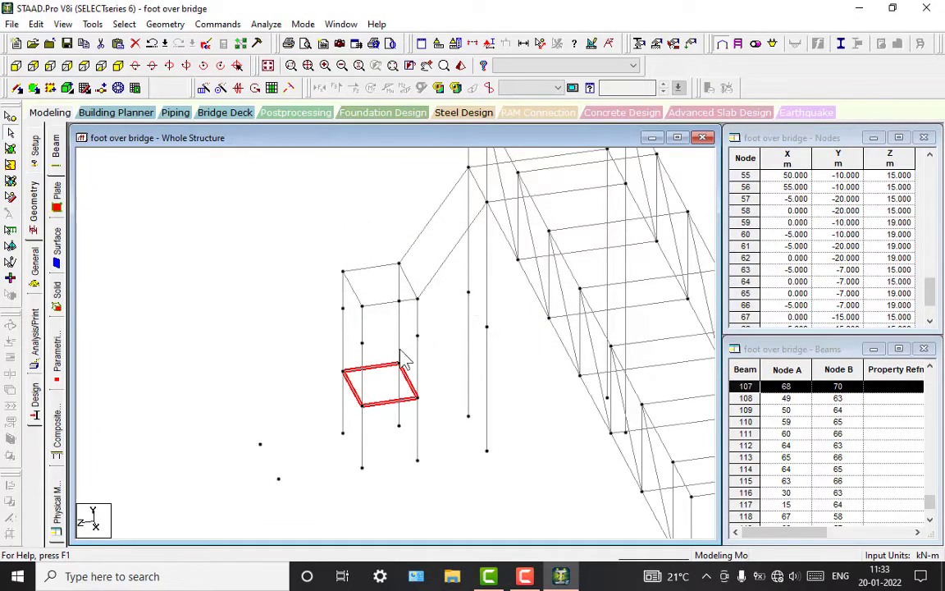
left_click(448, 394)
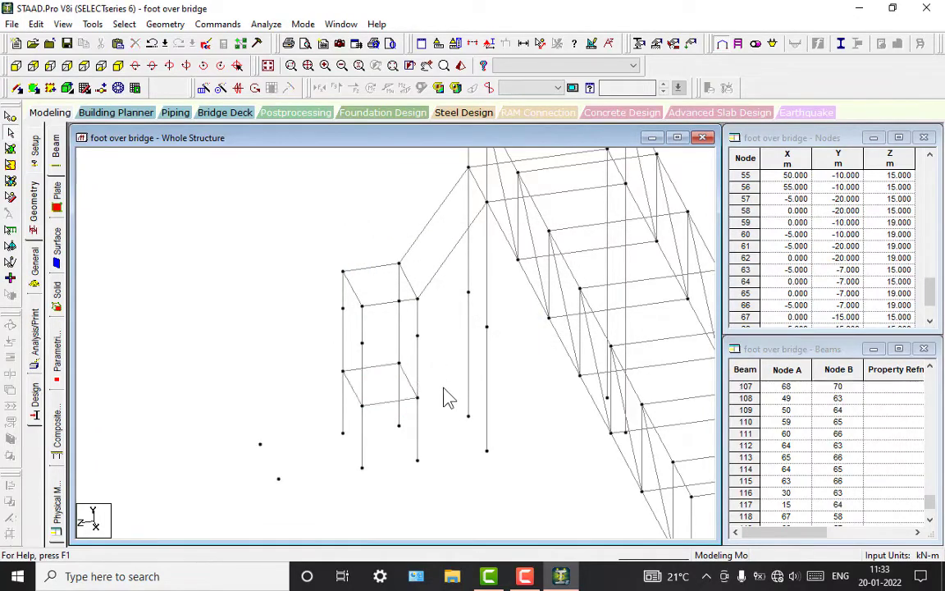
Move the two Z-direction beams of the Y = -15 m frame by -4 m along Z, declining the auto save.
left_click(389, 403)
left_click(373, 368, "ctrl")
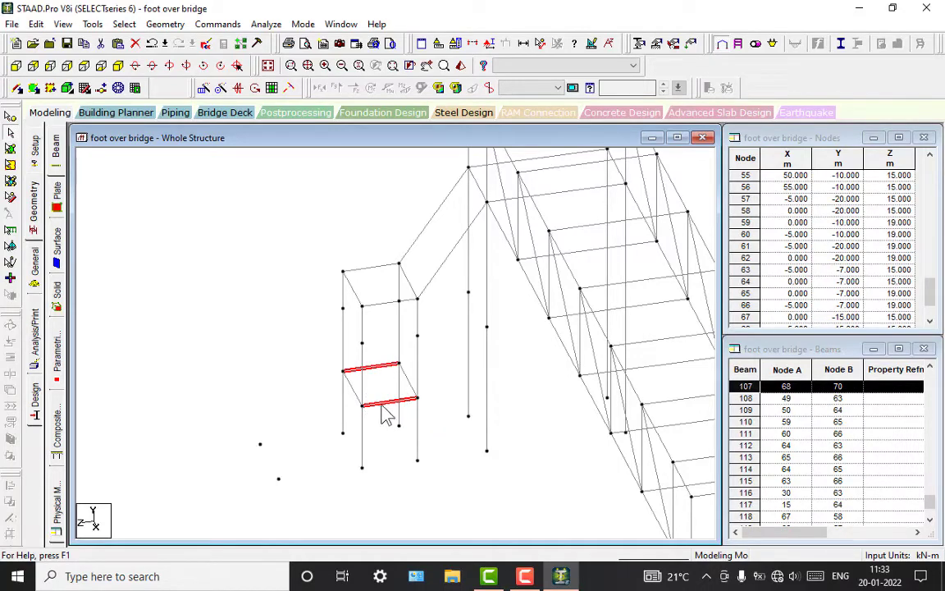
right_click(383, 416)
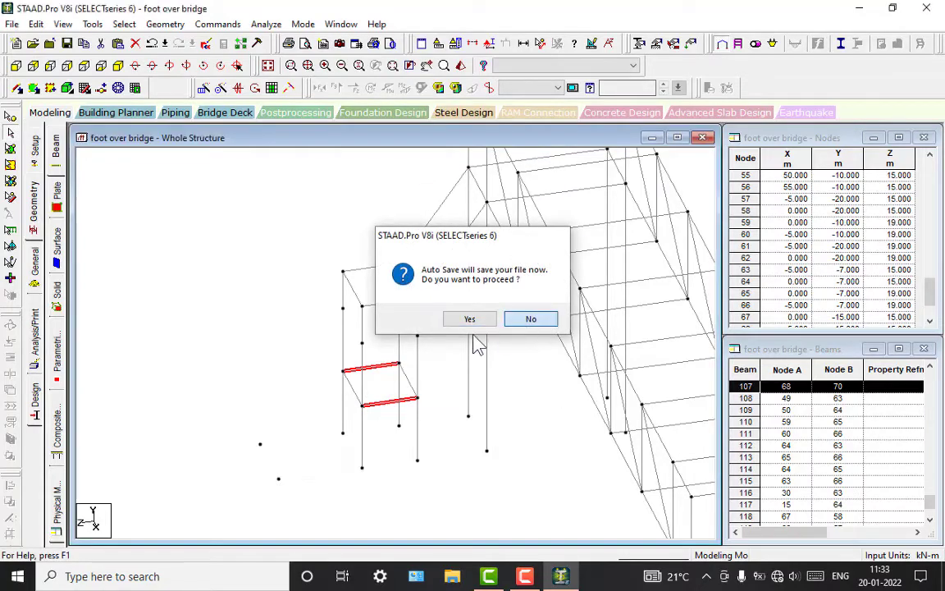
left_click(510, 321)
right_click(383, 416)
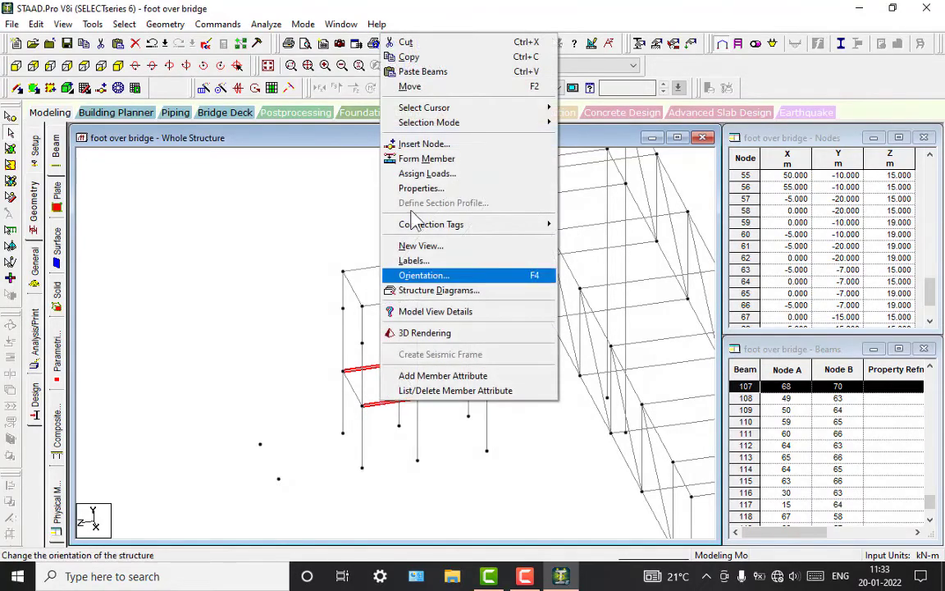
left_click(420, 84)
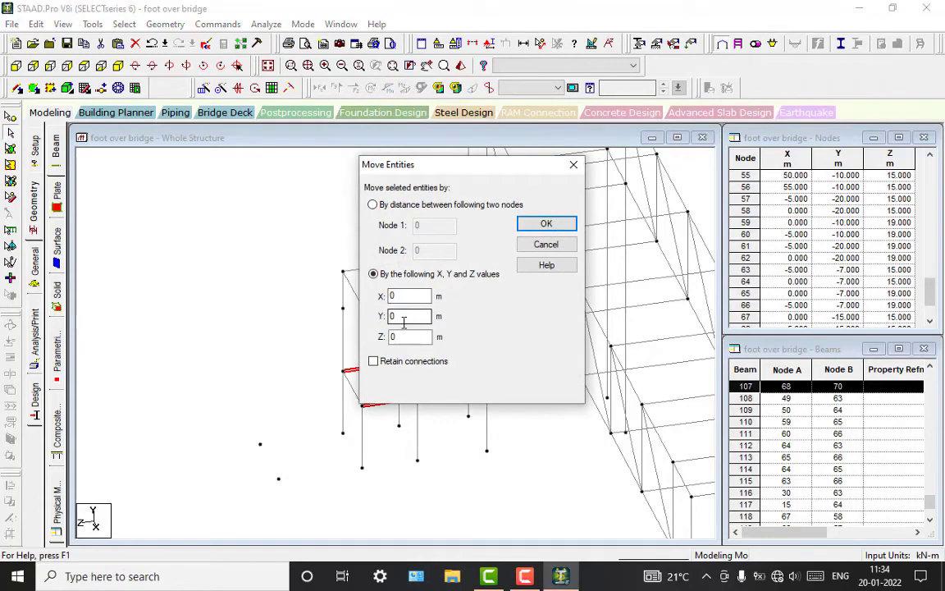
left_click(398, 338)
double_click(398, 338)
type("-4")
key("Return")
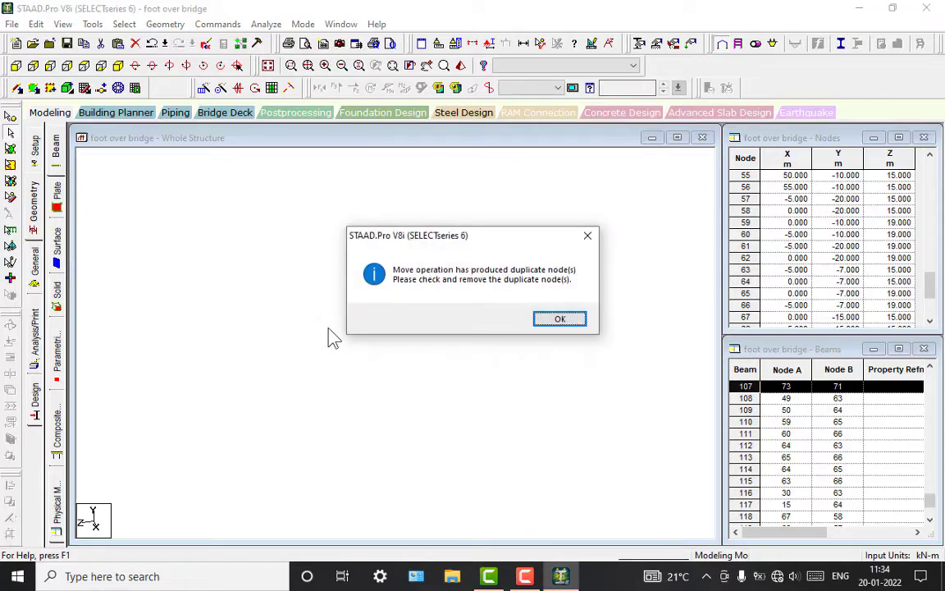
left_click(572, 319)
Merge the duplicate node pairs 67/74 and 68/71 at Y = -15 m, Z = 15 m, keeping nodes 74 and 71.
left_click(221, 258)
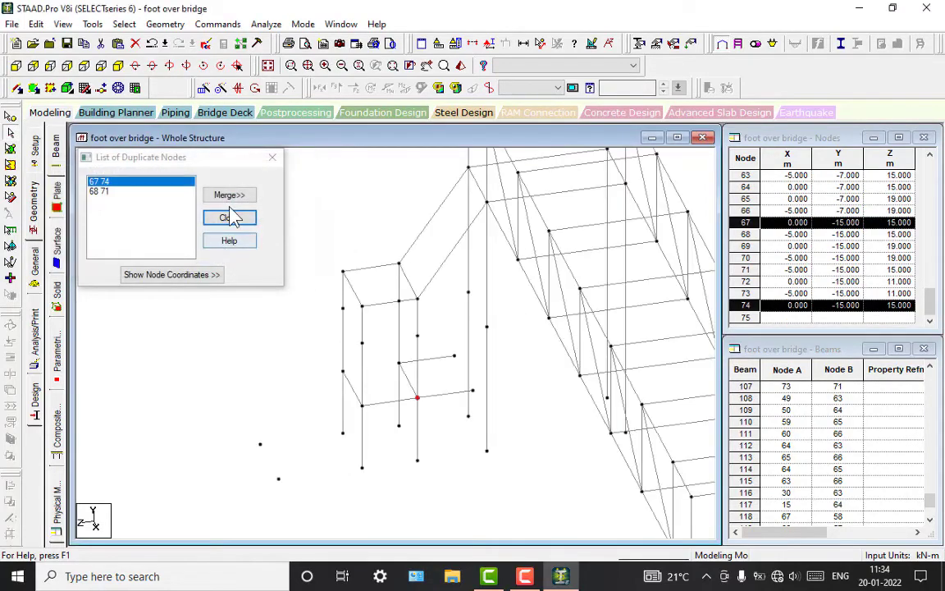
left_click(229, 197)
left_click(140, 211)
left_click(145, 255)
left_click(220, 257)
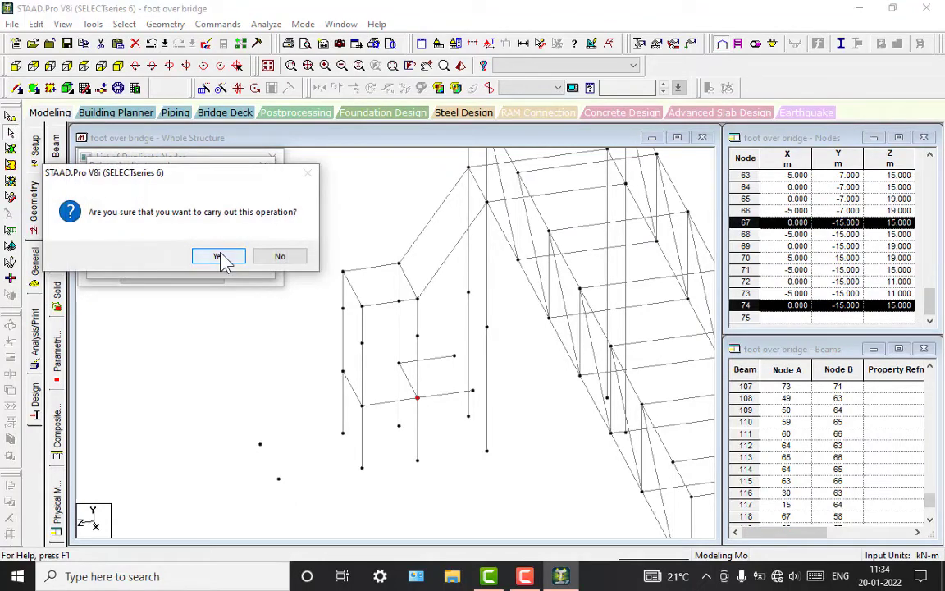
Delete the two moved beams between Z = 11 m and Z = 15 m at Y = -15 m, along with their orphan nodes.
left_click(447, 393)
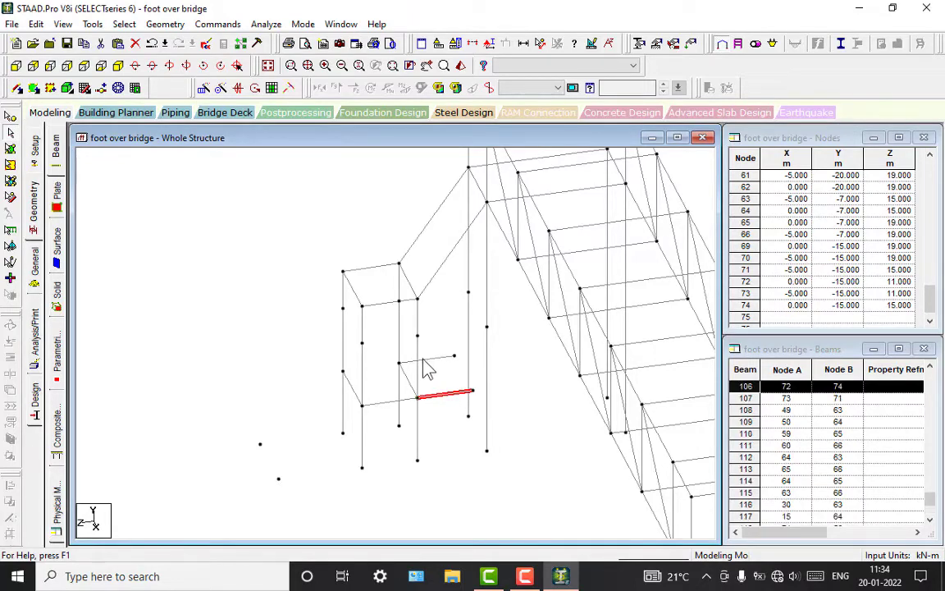
key("Delete")
key("Return")
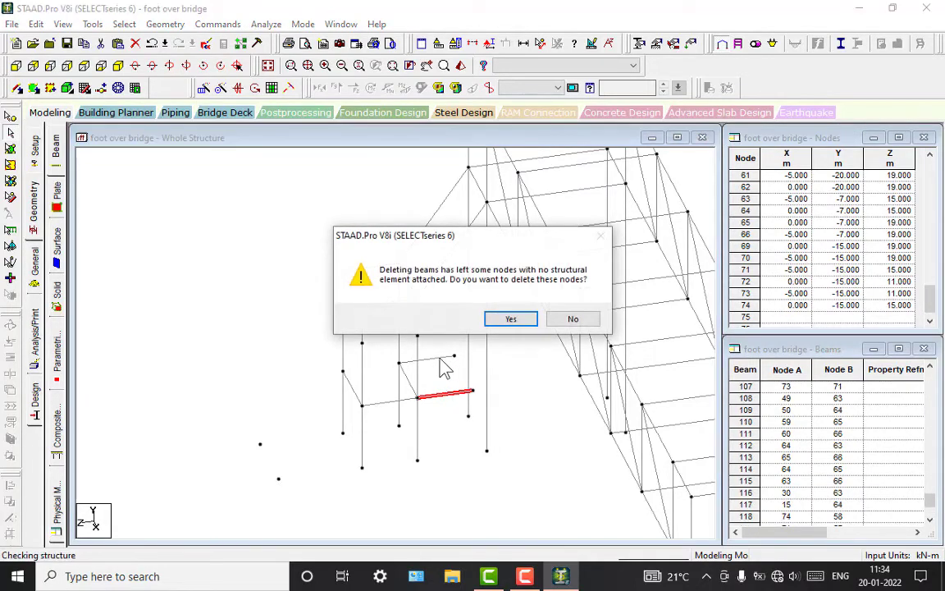
key("Return")
left_click(440, 360)
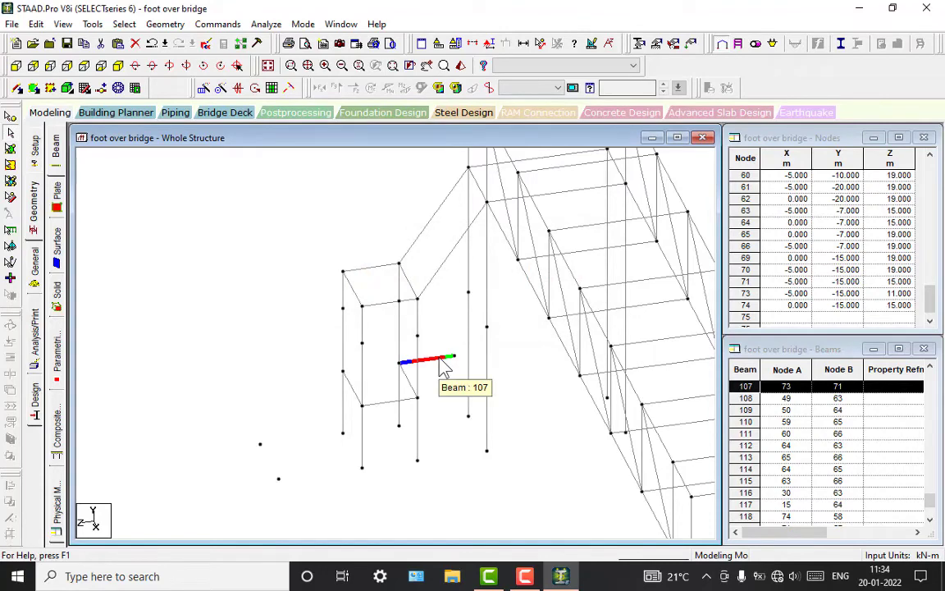
key("Delete")
key("Return")
key("Return")
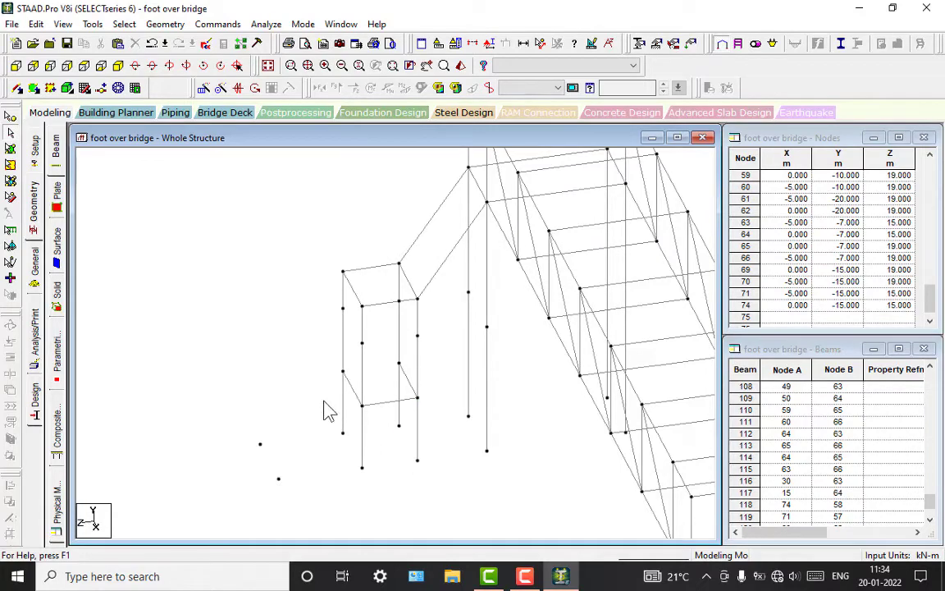
Copy the two Y = -15 m frame nodes at Z = 19 m and paste them with a 4 m move along Z.
left_click(11, 117)
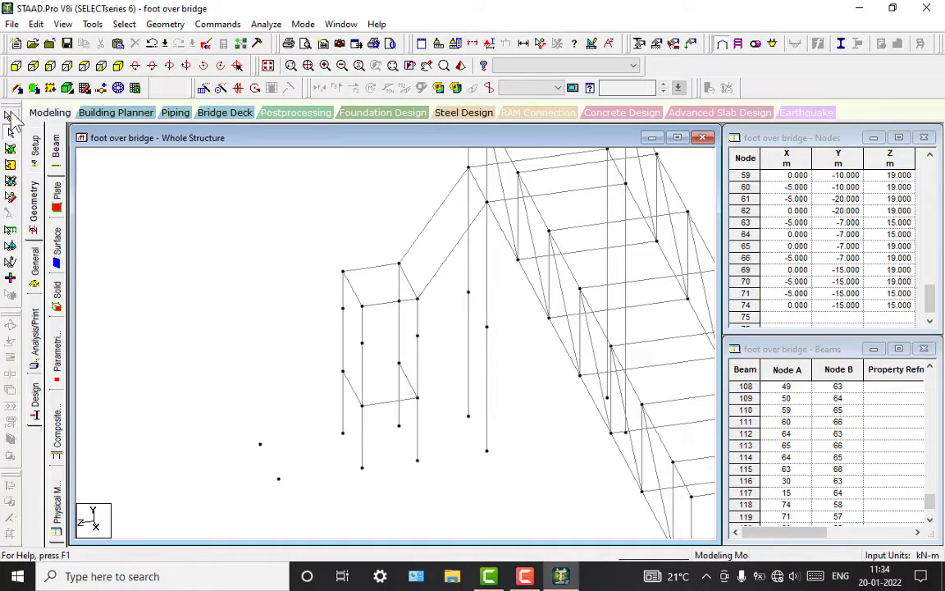
left_click(362, 406)
left_click(343, 371, "ctrl")
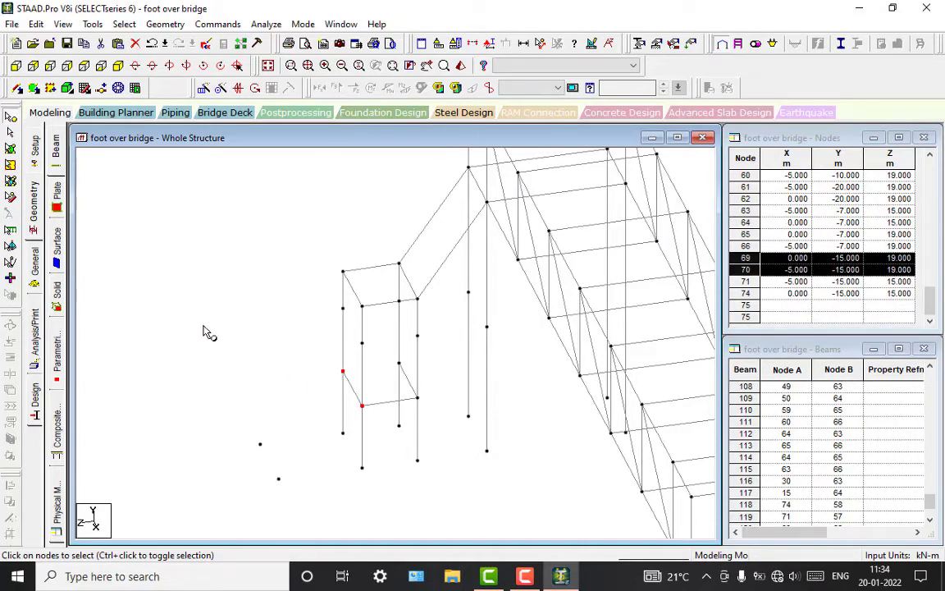
key("ctrl+v")
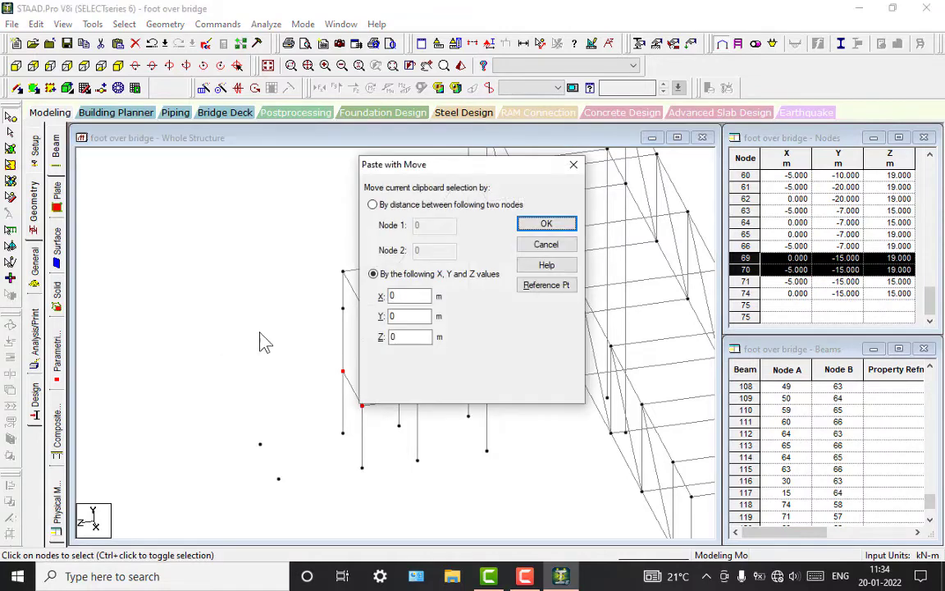
double_click(416, 338)
type("4")
left_click(544, 223)
left_click(441, 397)
Draw beams joining the two Y = -15 m nodes at Z = 23 m to each other and to the frame nodes at Z = 19 m.
left_click(18, 88)
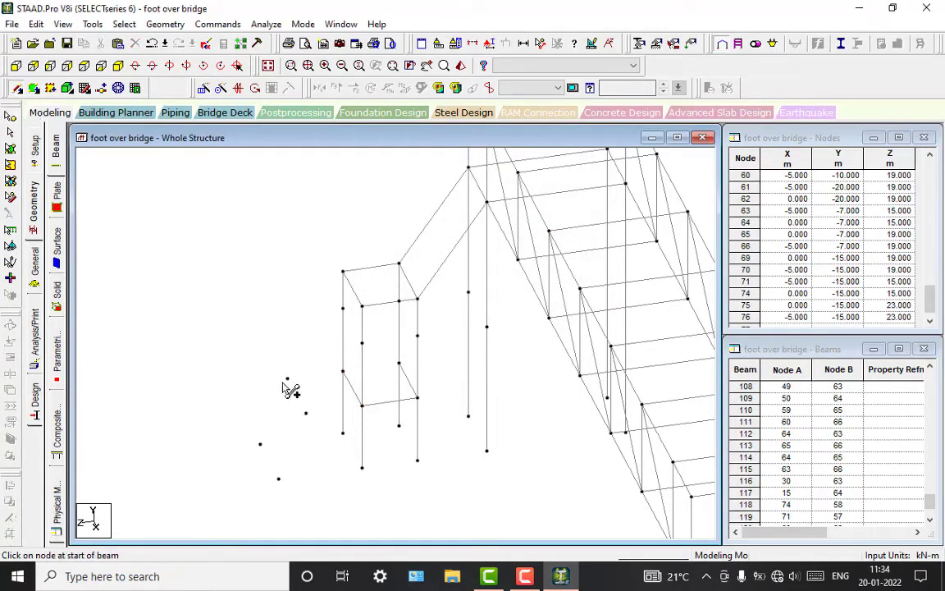
left_click_drag(288, 379, 343, 372)
mouse_move(362, 406)
left_mouse_down()
mouse_move(296, 420)
mouse_move(306, 413)
mouse_move(291, 383)
mouse_move(306, 413)
left_mouse_up()
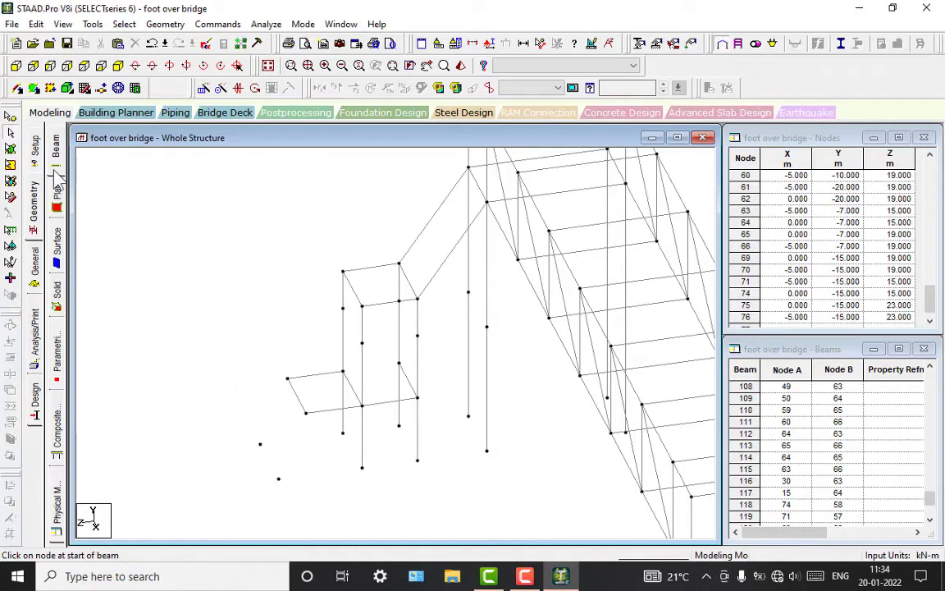
Translationally repeat the two Z = 23 m landing nodes one step of -5 m along Y with linked steps to form columns.
left_click(10, 131)
left_click(288, 380)
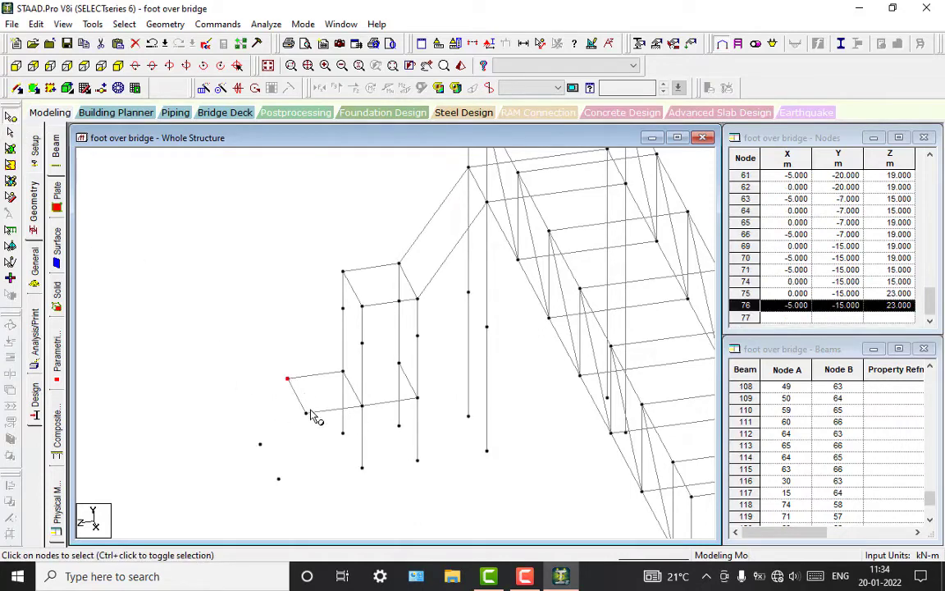
left_click(306, 413, "ctrl")
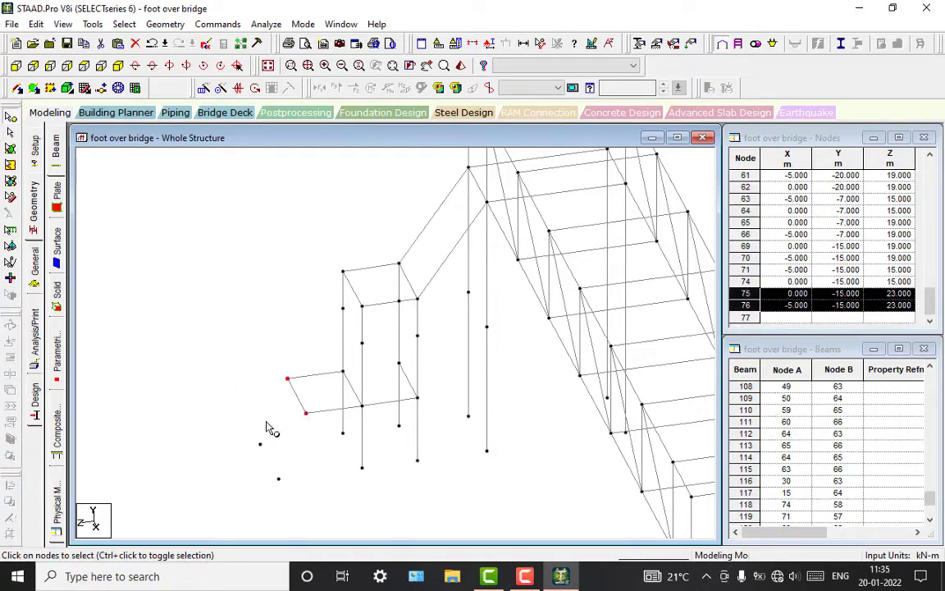
left_click(203, 88)
left_click(322, 354)
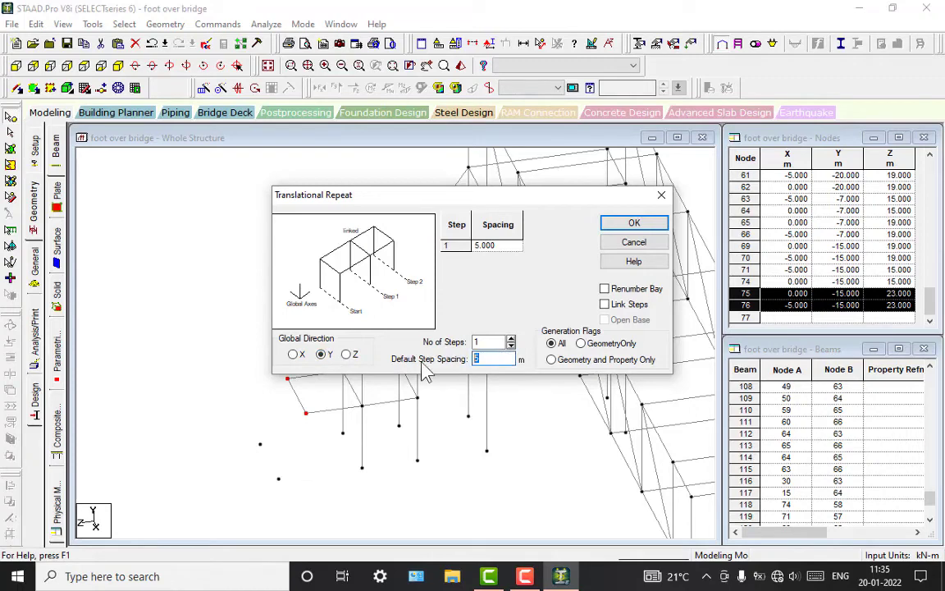
type("-5")
left_click(623, 306)
left_click(633, 224)
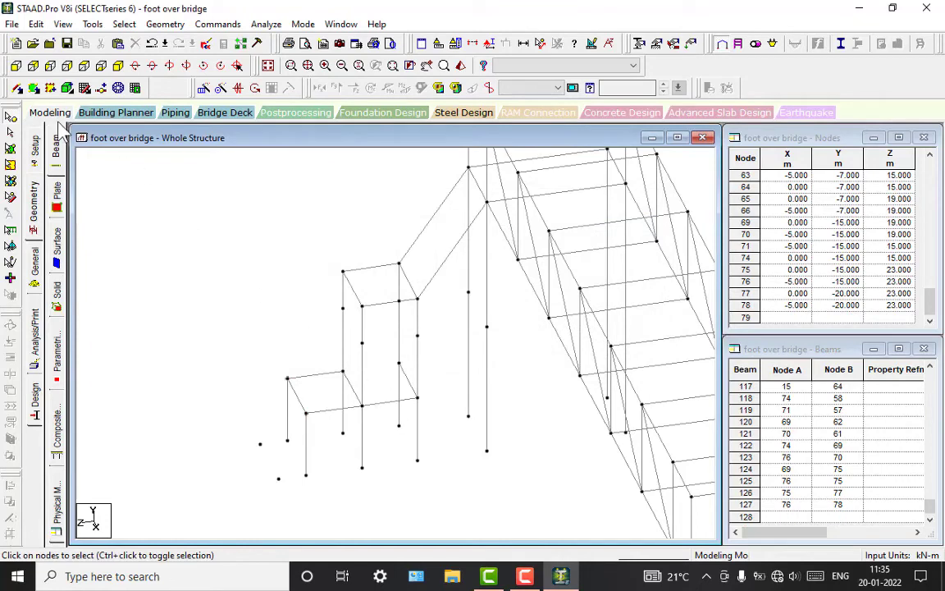
Delete the Y = -15 m beam between Z = 15 m and 19 m at X = 0 and the X-direction beam at Z = 15 m.
left_click(393, 406)
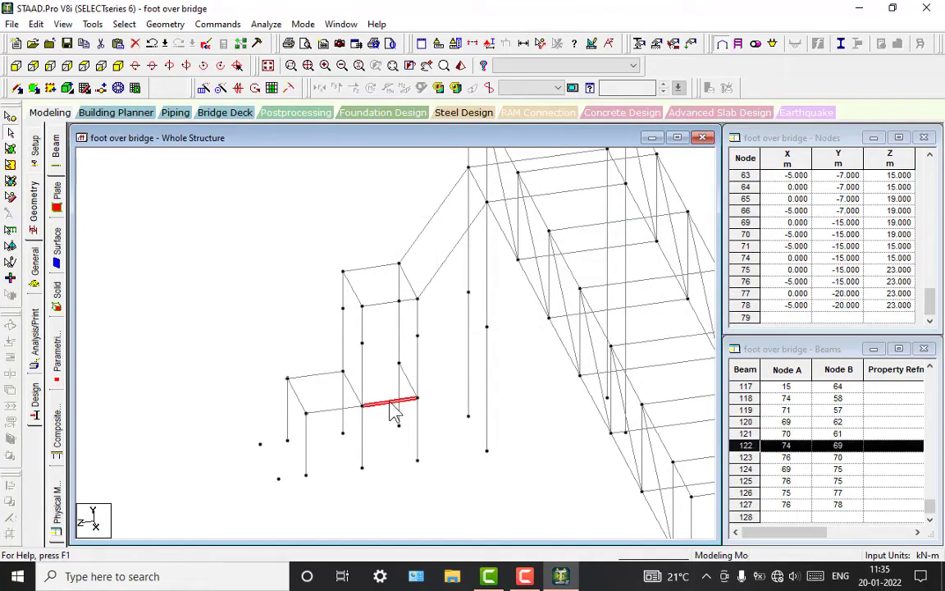
key("Delete")
key("Return")
left_click(408, 379)
key("Delete")
key("Return")
Delete the intermediate column nodes 50, 59 and 60 at Y = -10 m and node 71 at Y = -15 m, with their connected members.
left_click(9, 116)
left_click_drag(348, 332, 445, 349)
key("Delete")
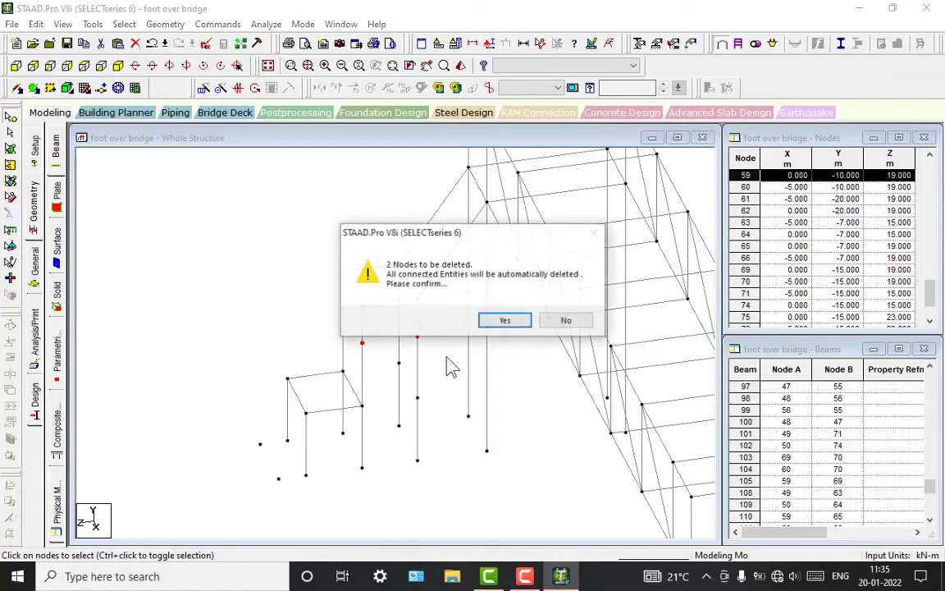
key("Return")
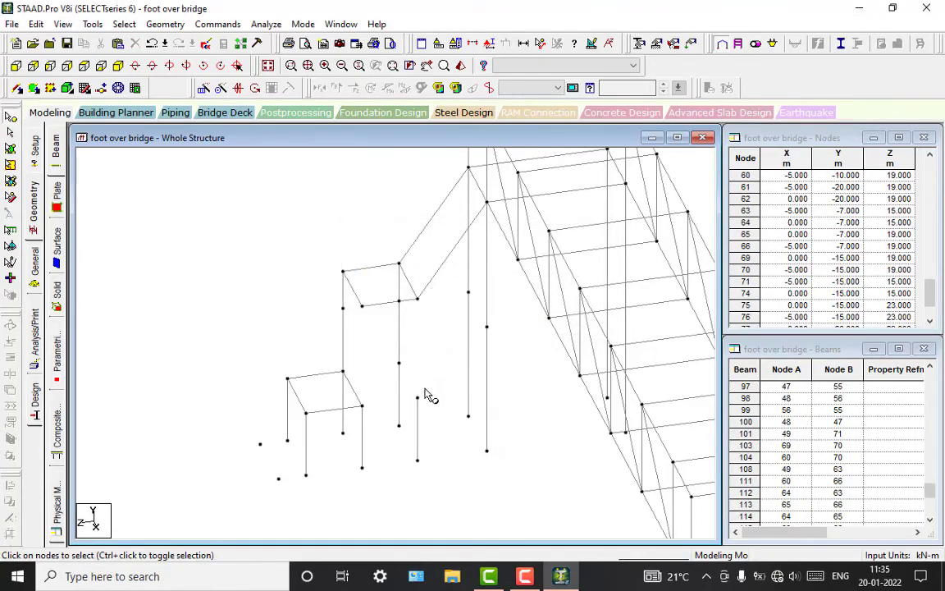
left_click(399, 362)
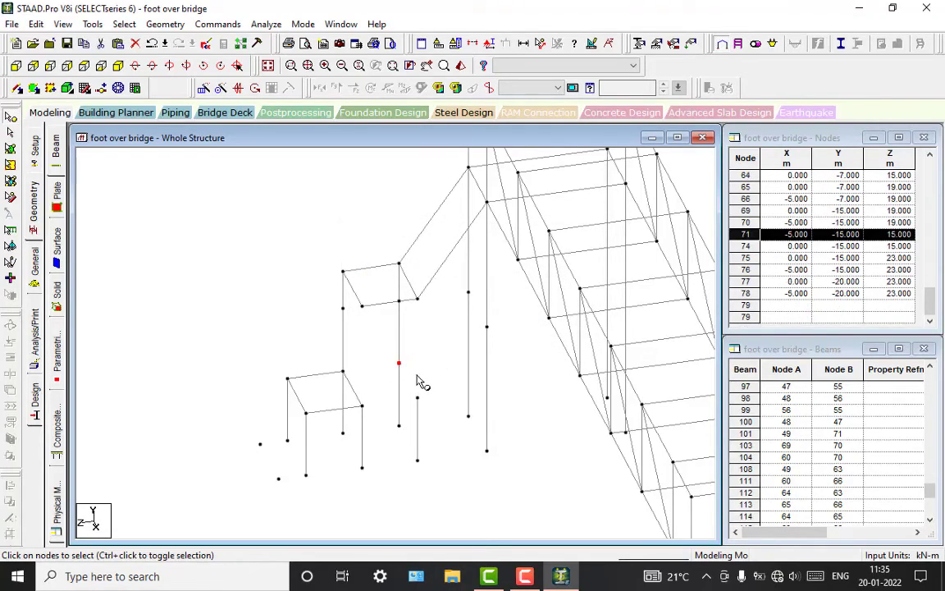
key("Delete")
key("Return")
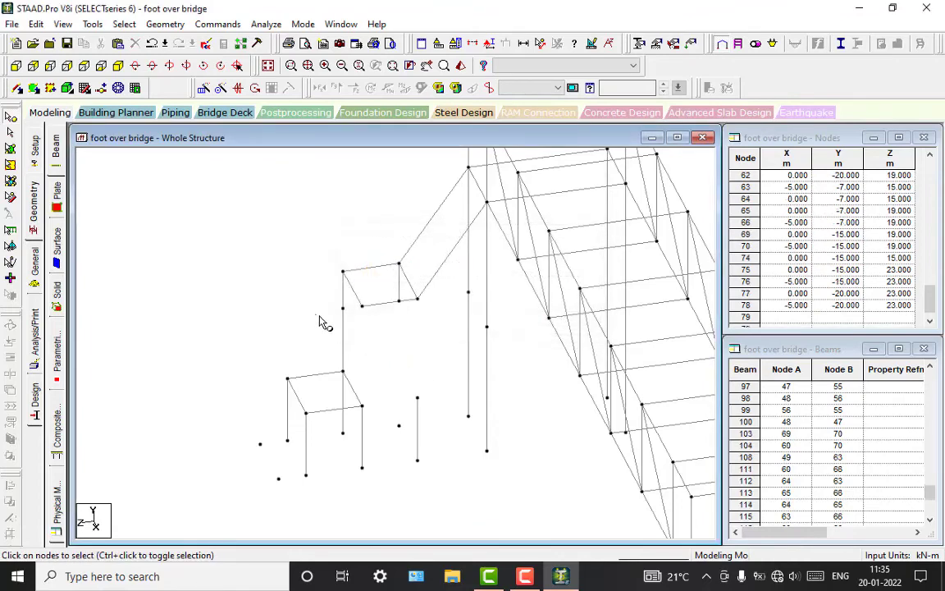
left_click(343, 308)
key("Delete")
key("Return")
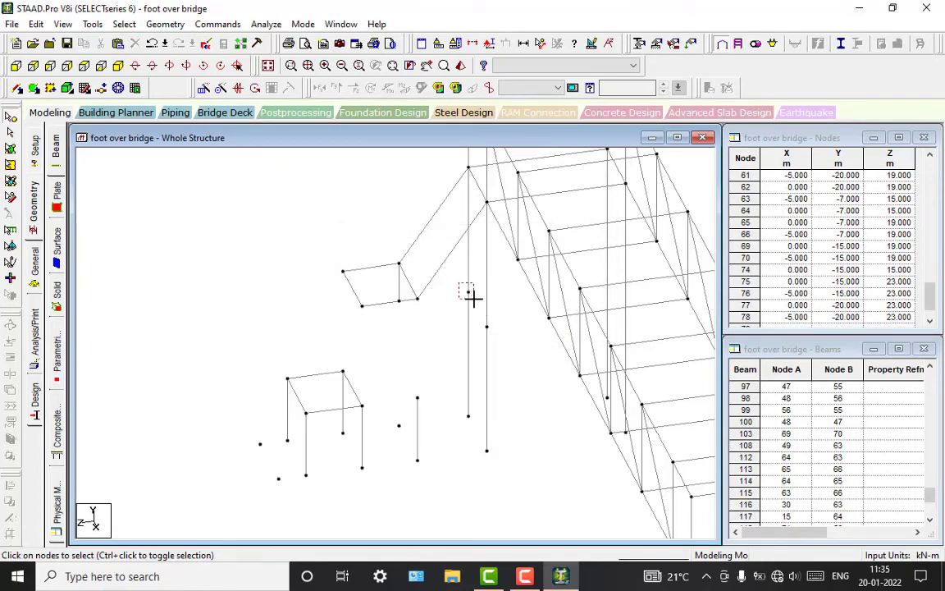
Delete the two Y = -10 m column nodes at Z = 10 m and node 74 at Y = -15 m, with their connected members.
left_click(472, 297)
key("Delete")
key("Return")
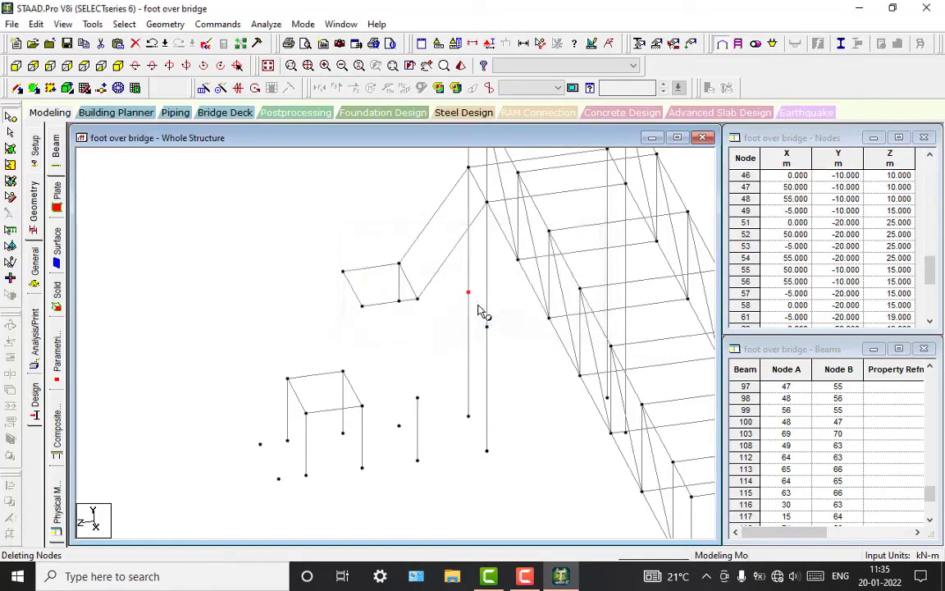
left_click(490, 330)
key("Delete")
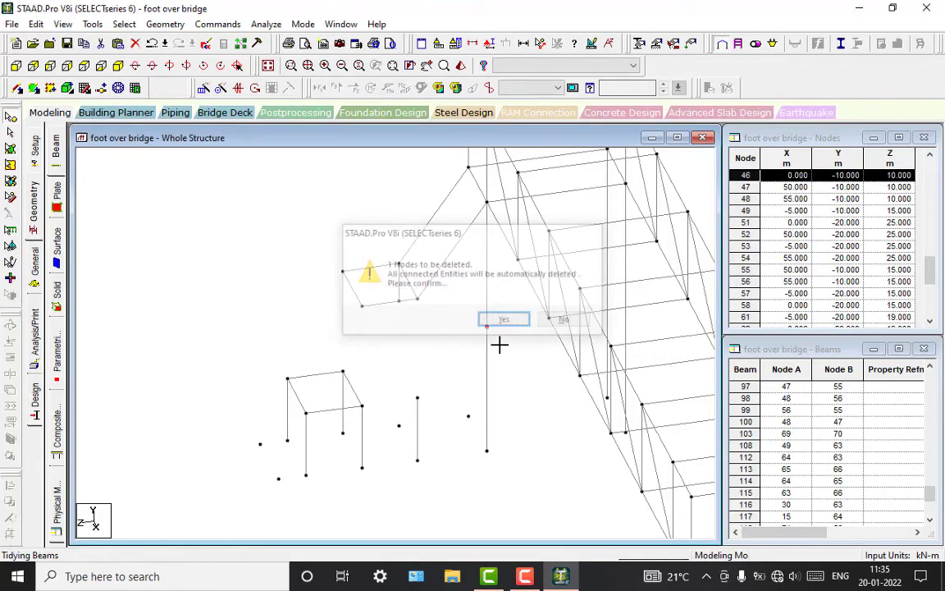
key("Return")
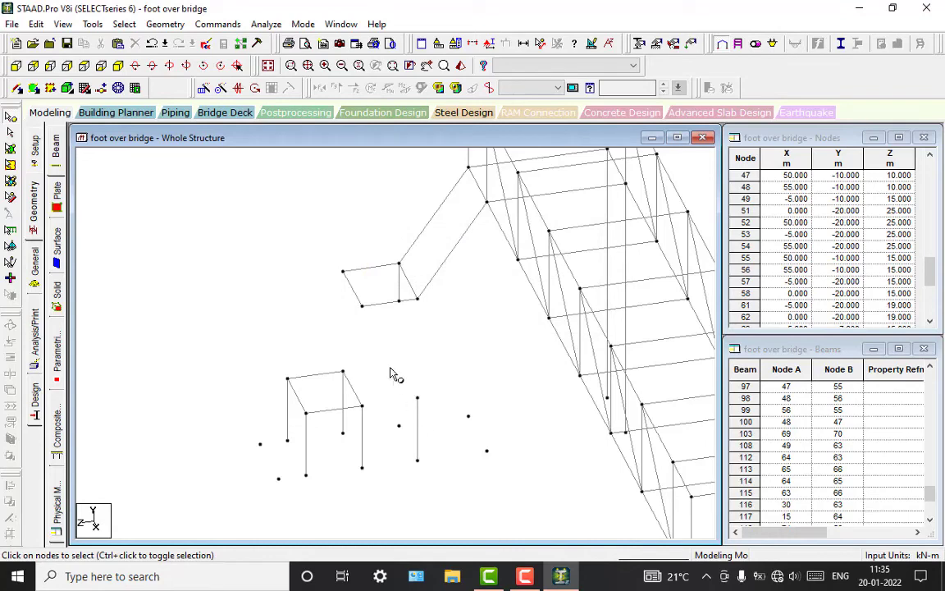
left_click(417, 398)
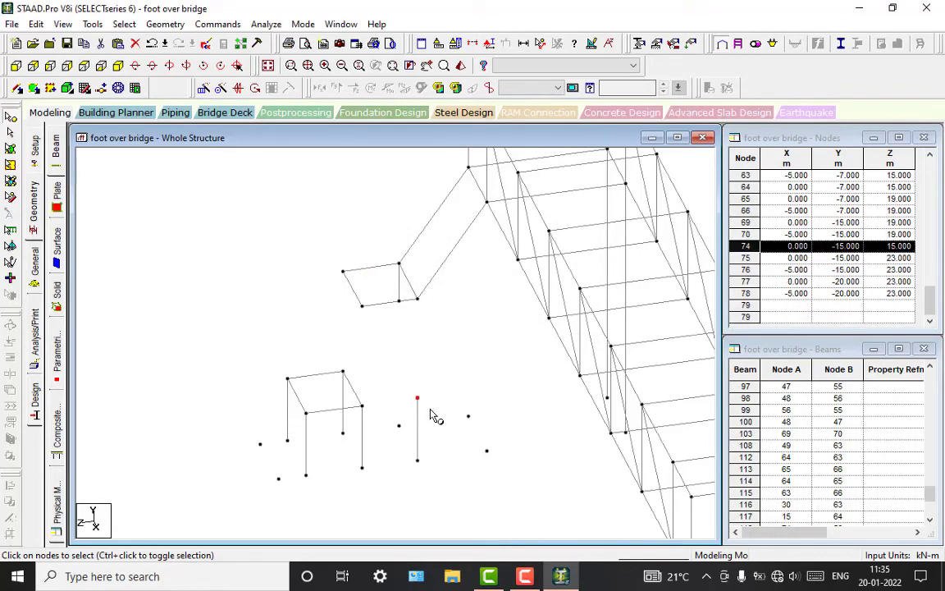
key("Delete")
key("Return")
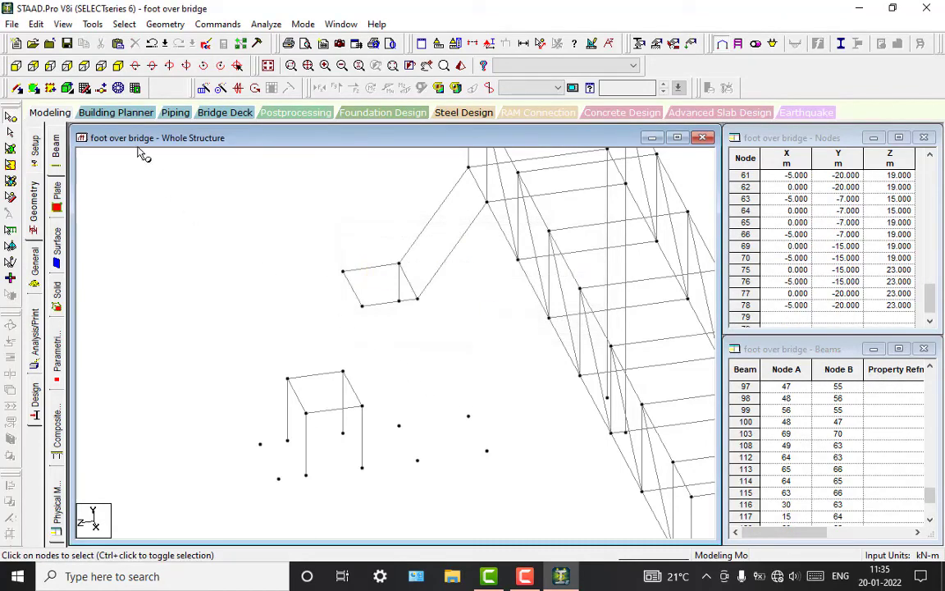
Draw two continuous columns from the upper ends of the inclined stair beams straight down to their base nodes, declining to add a node.
left_click(17, 88)
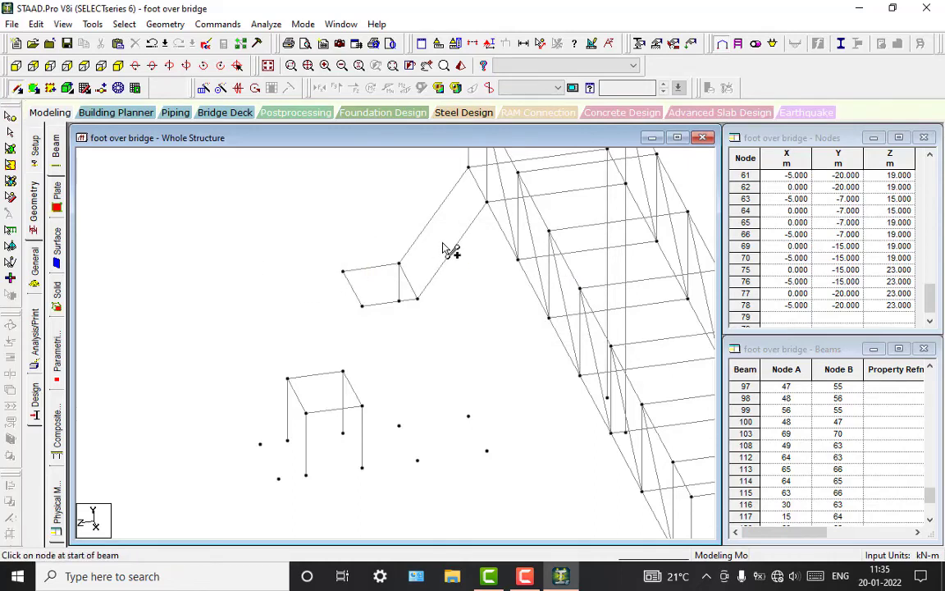
left_click(470, 164)
left_click(532, 319)
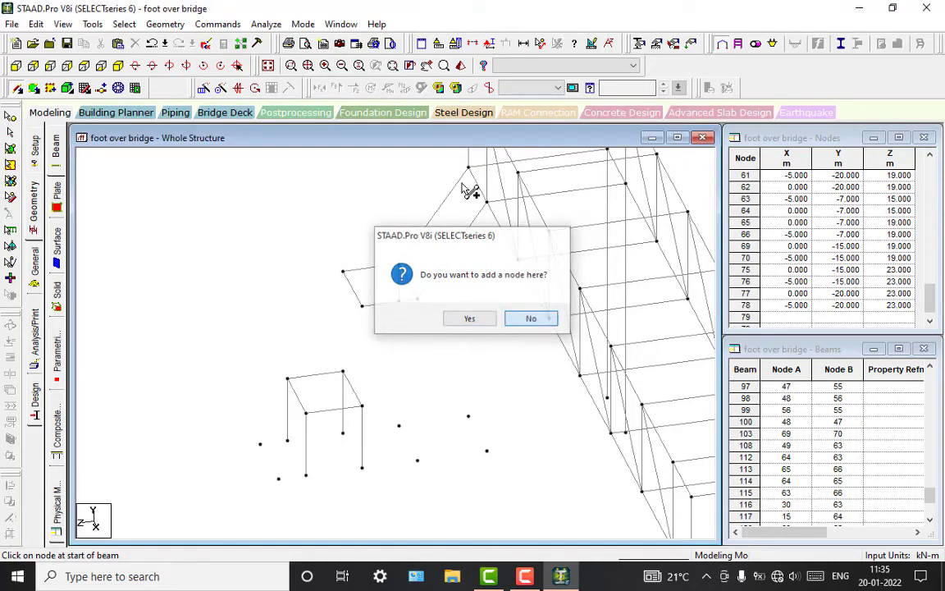
left_click_drag(471, 169, 468, 416)
left_click_drag(487, 202, 487, 451)
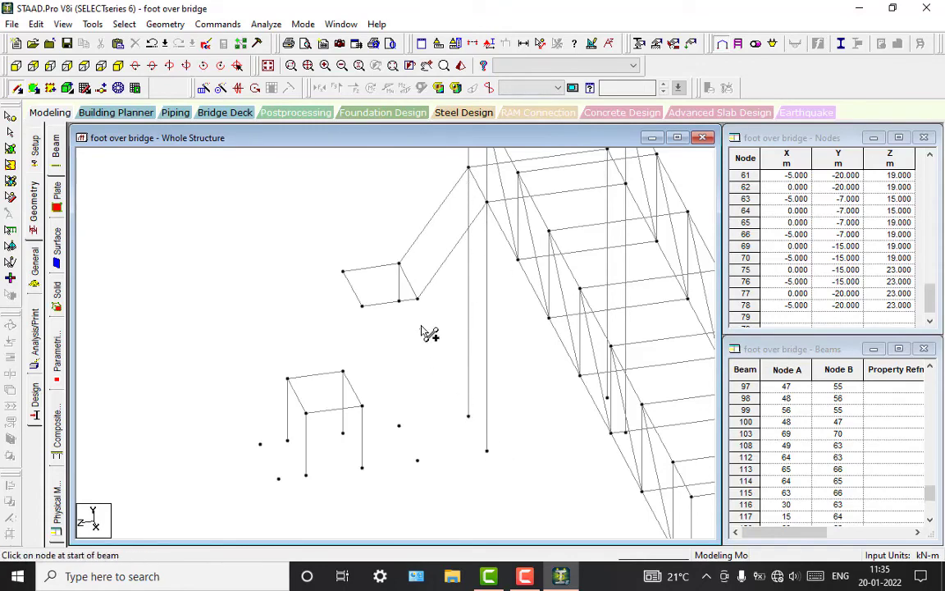
Draw four continuous columns beneath the Y = -7 m landing down to the Y = -20 m base nodes, starting one at node 49.
left_click_drag(418, 300, 417, 460)
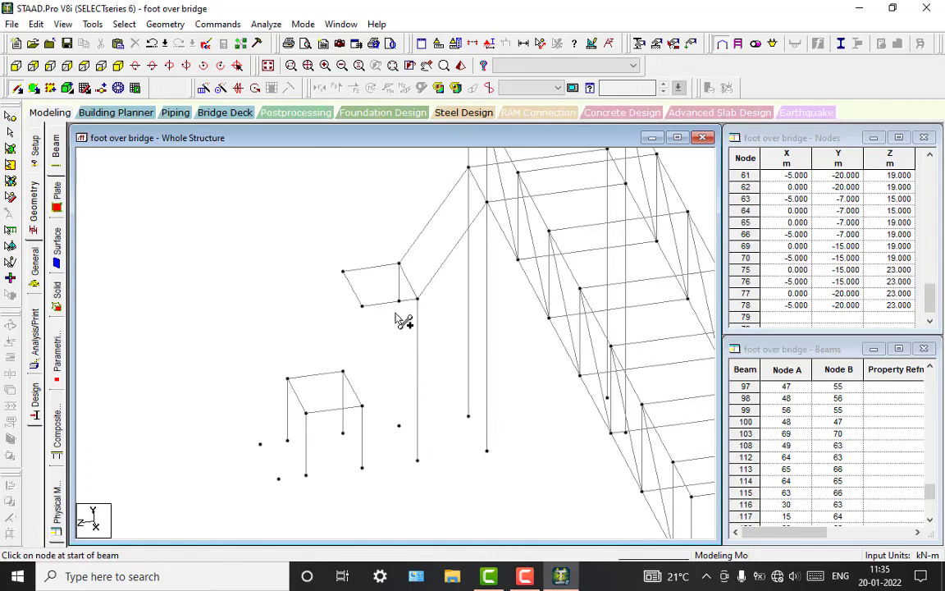
left_click_drag(399, 301, 399, 425)
left_click_drag(362, 309, 362, 468)
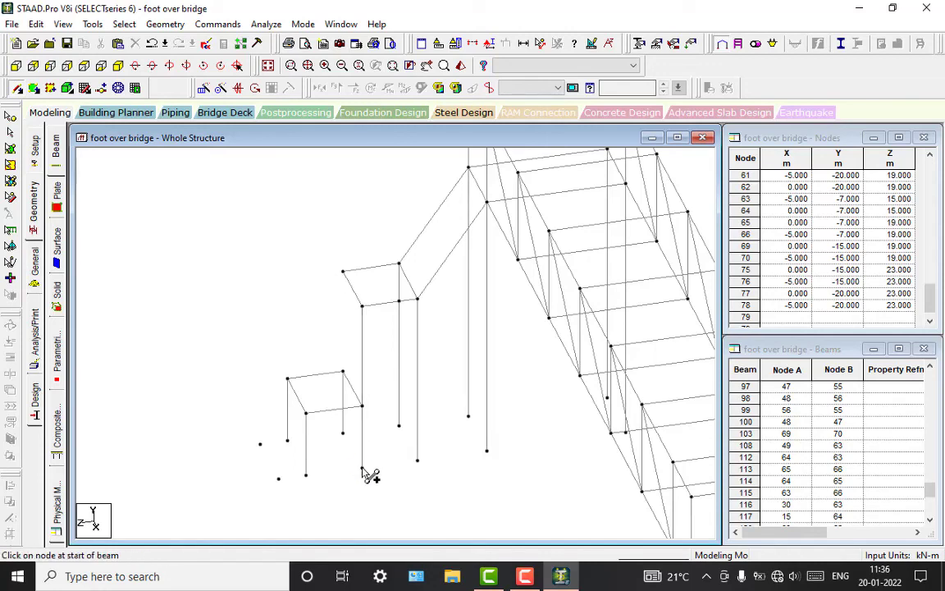
left_click_drag(343, 271, 343, 433)
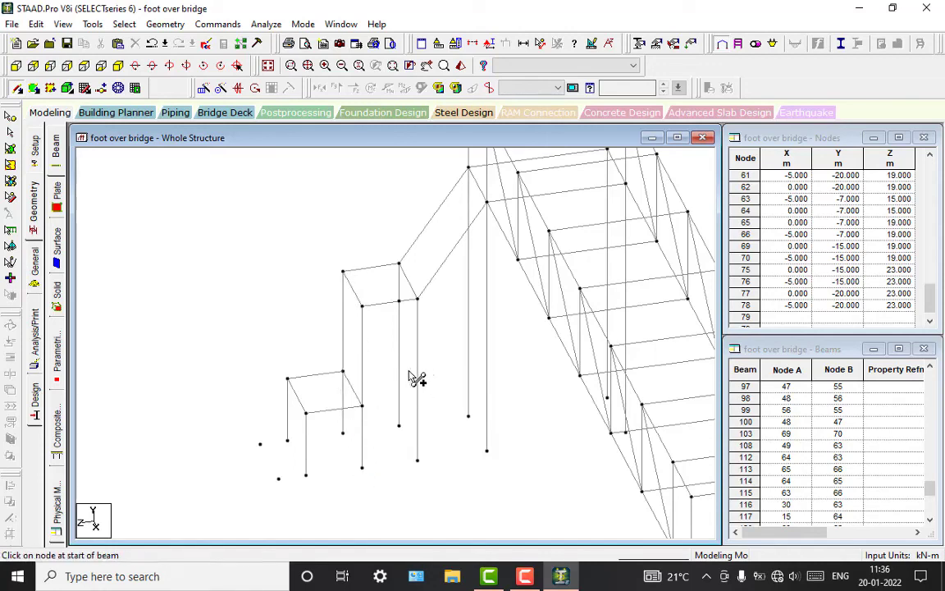
key("Down")
key("Left")
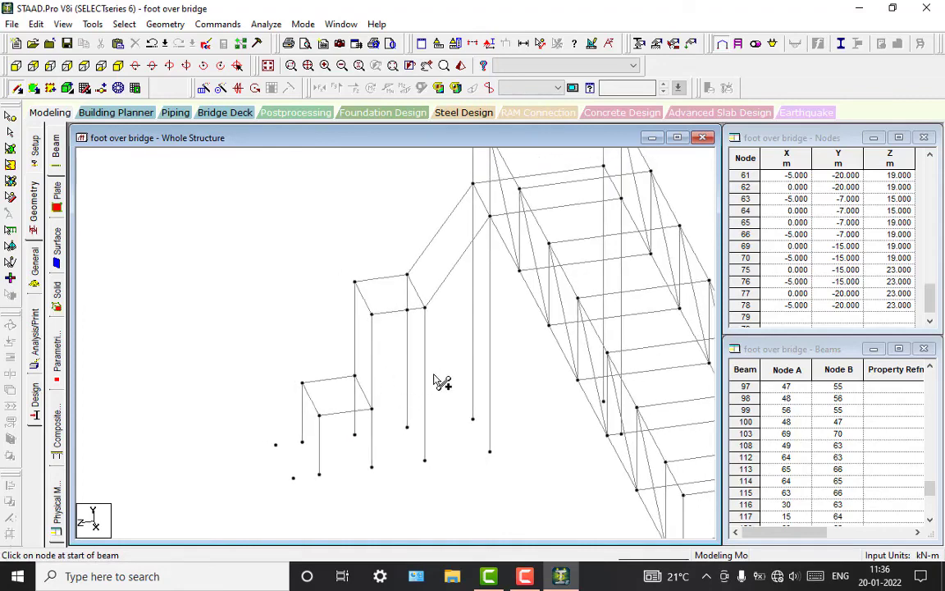